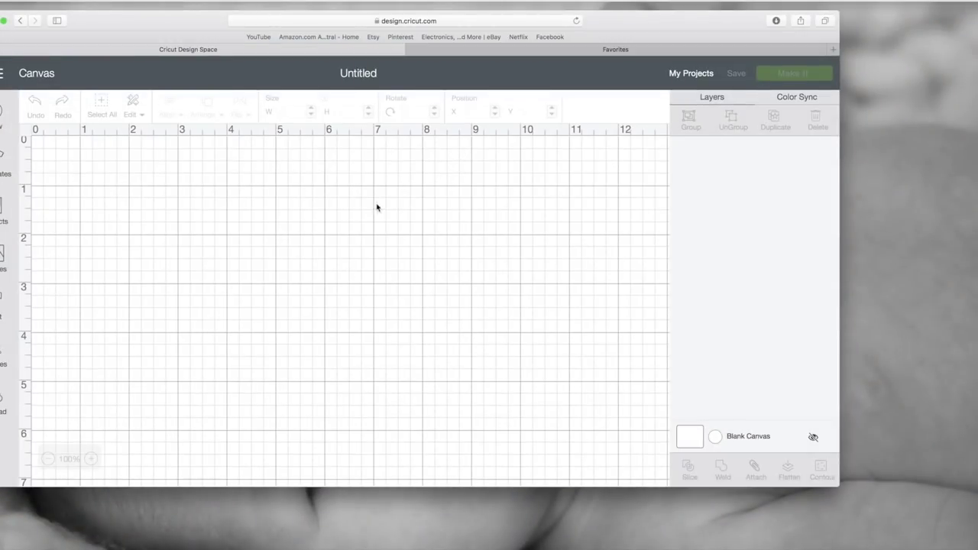
Open google.com in the second browser tab
left_click(618, 50)
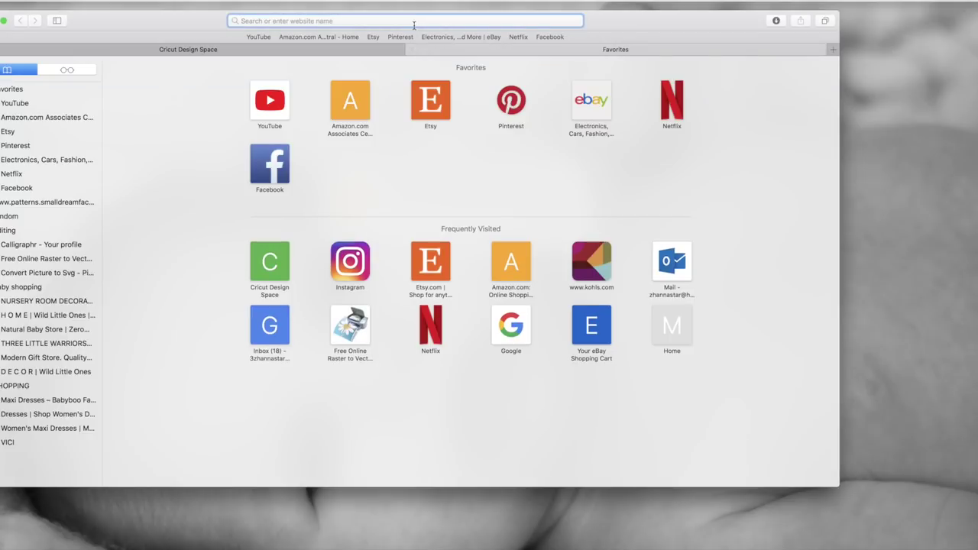
type("google.com")
key("Return")
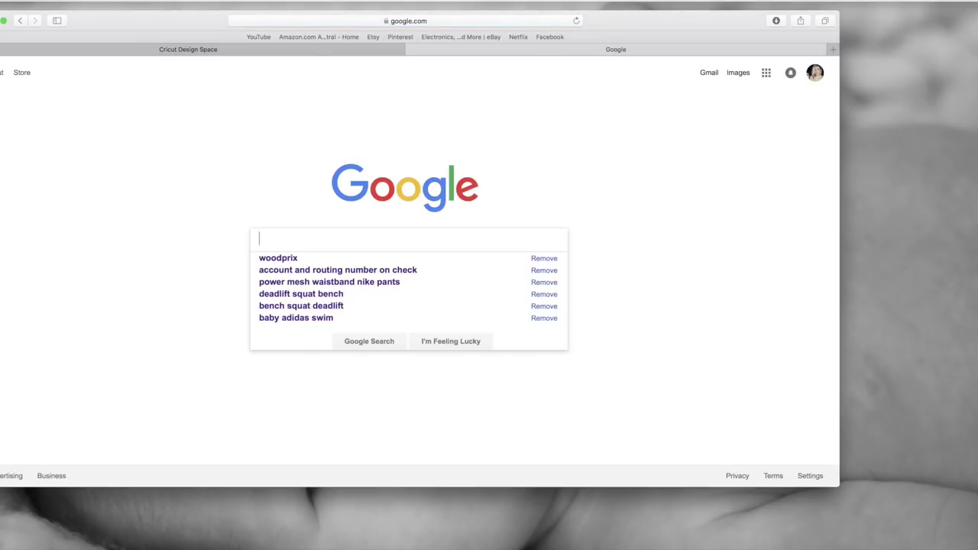
Search Google for "chanel logo svg" and show the image results
type("chanel")
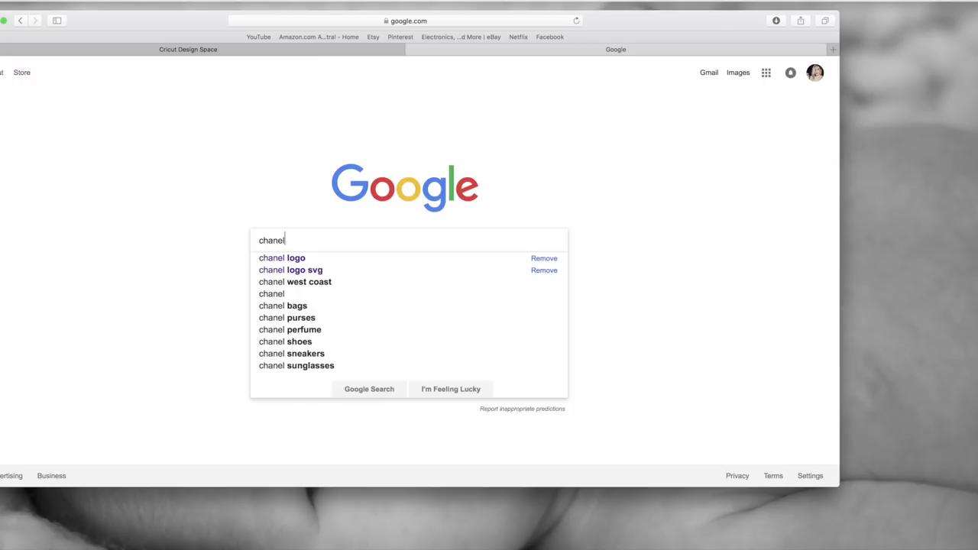
type(" logo")
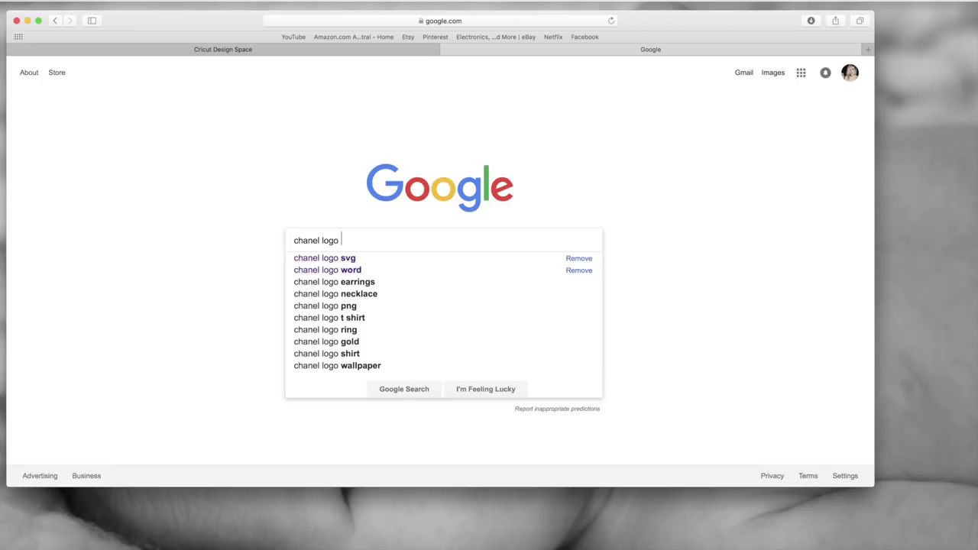
type(" svg")
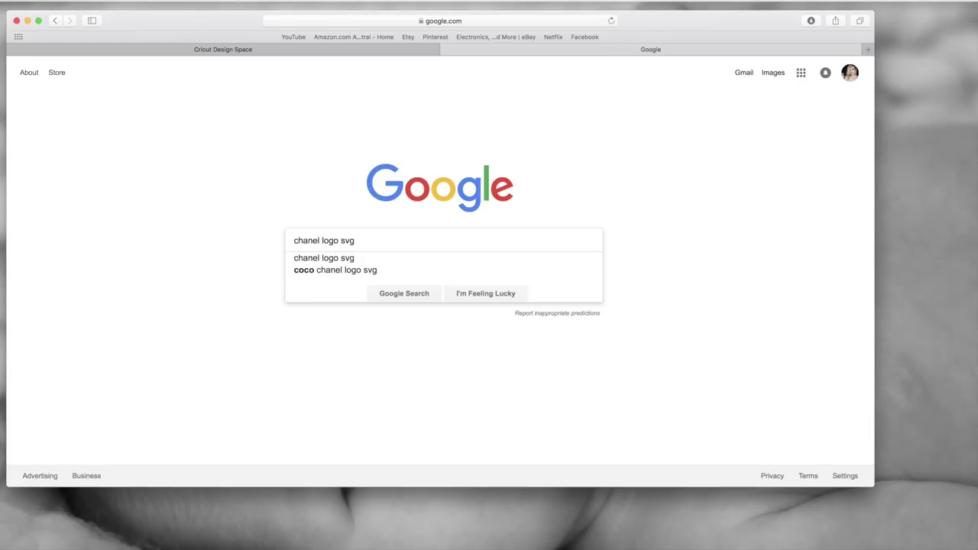
type(" vector")
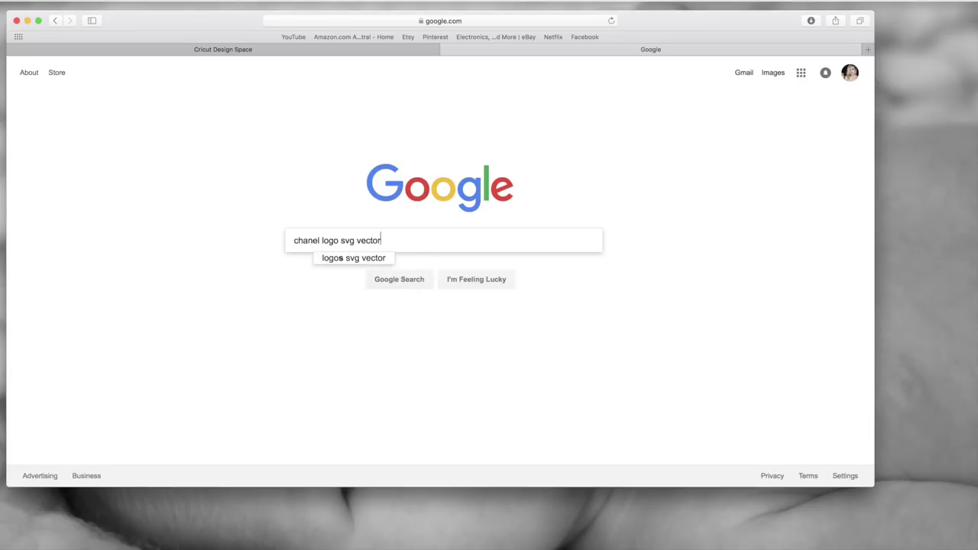
key("BackSpace")
key("BackSpace")
key("BackSpace")
key("BackSpace")
key("BackSpace")
key("Return")
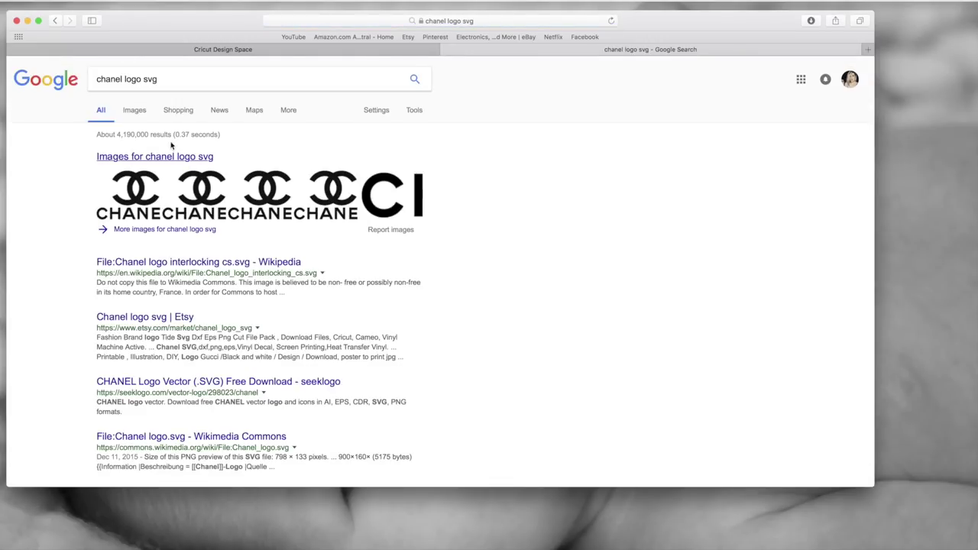
left_click(136, 112)
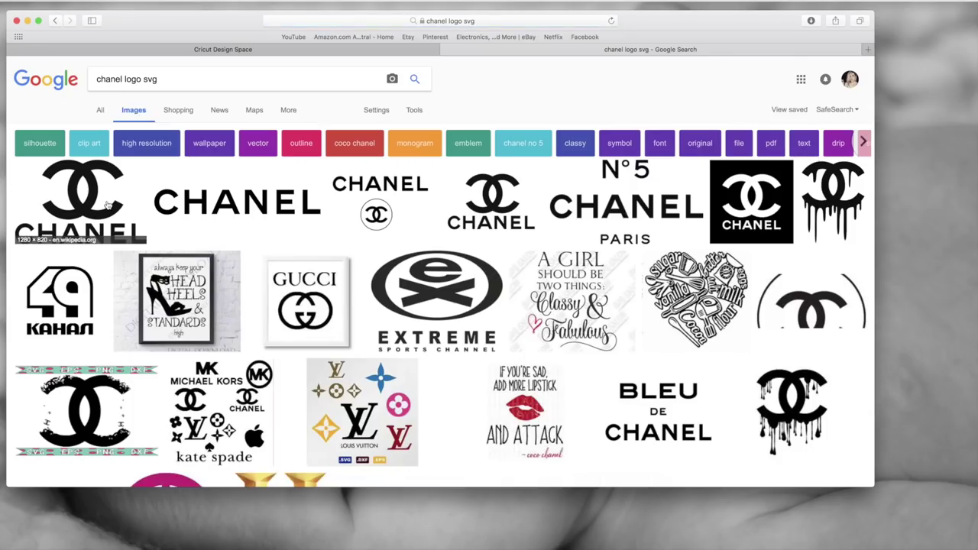
Enlarge the Wikipedia "Chanel logo interlocking cs.svg" image result and save the picture to the desktop
left_click(107, 204)
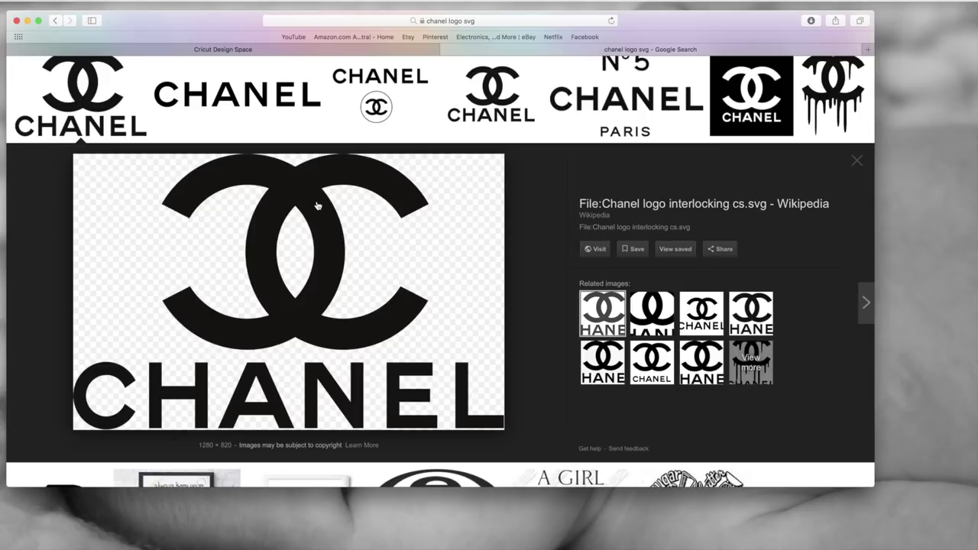
left_click_drag(319, 217, 973, 223)
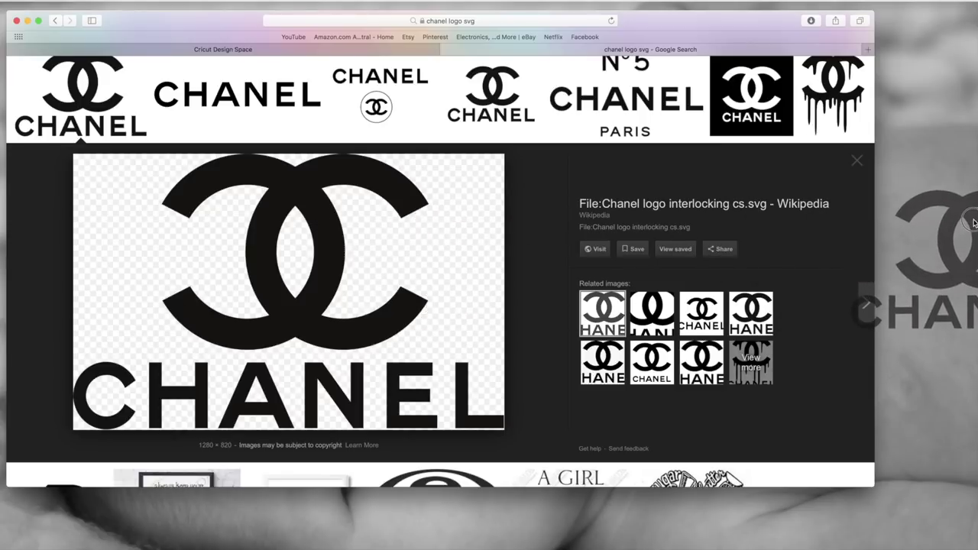
left_click_drag(974, 222, 975, 219)
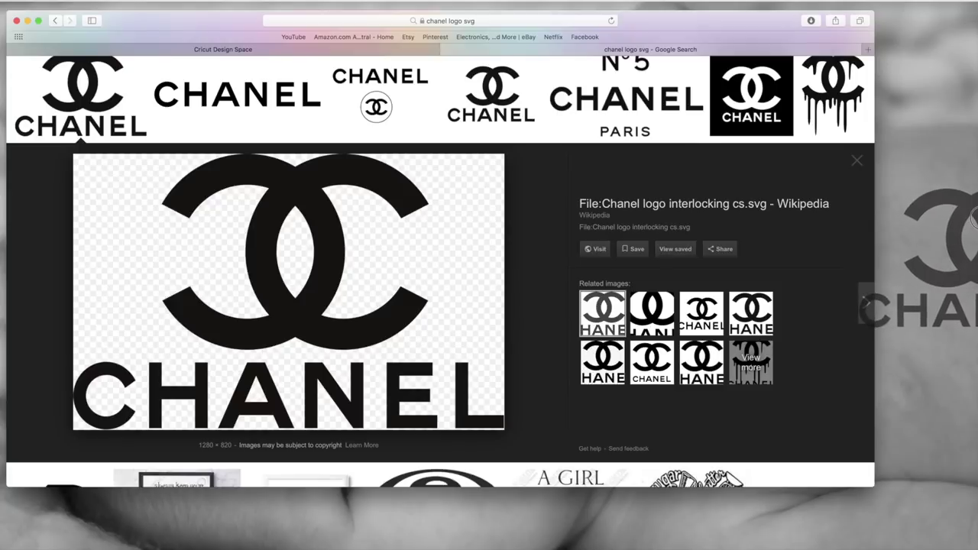
left_click_drag(976, 219, 975, 220)
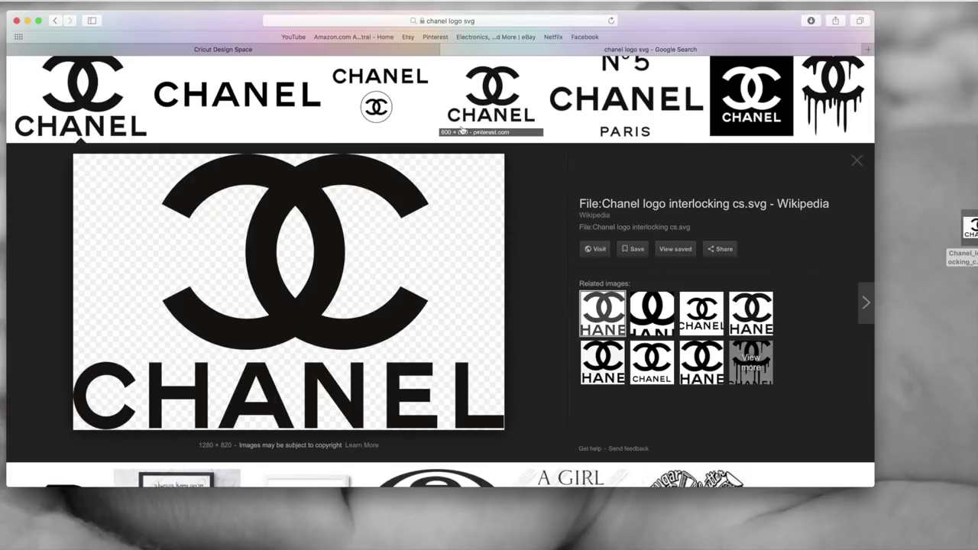
Enlarge the Pinterest result of the black Chanel logo on white and save the picture to the desktop
left_click(494, 116)
left_click_drag(365, 259, 971, 343)
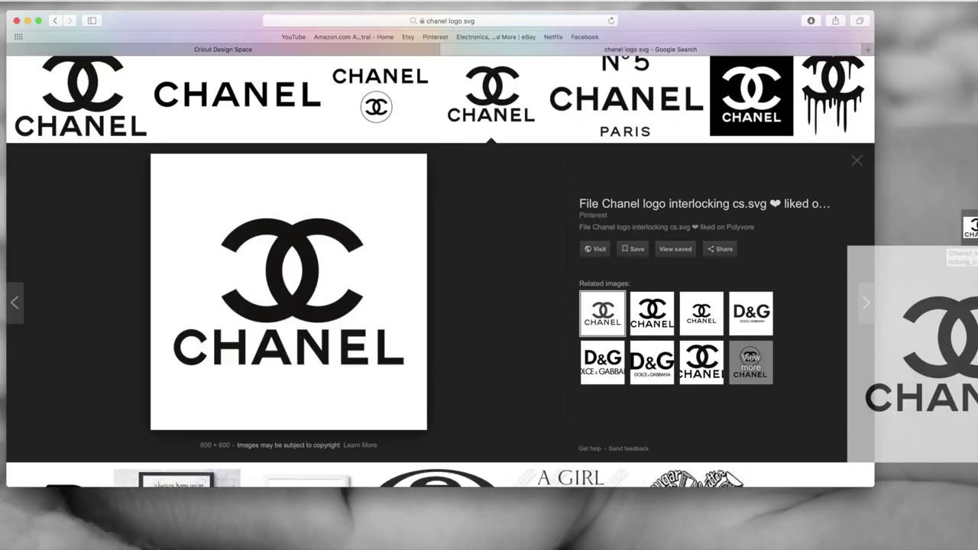
left_click_drag(972, 343, 965, 353)
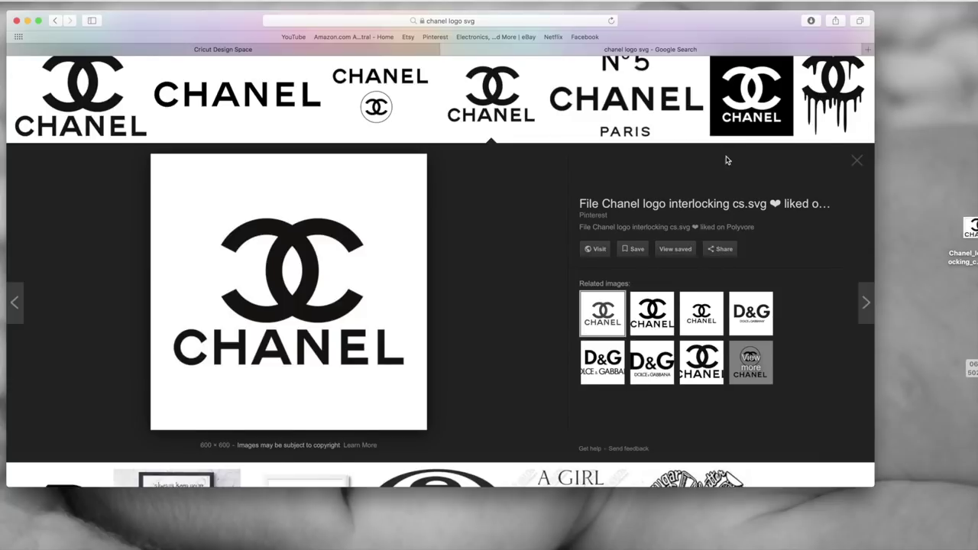
Enlarge the white-on-black Chanel logo result and examine its pixel dimensions and image quality
scroll(730, 152, "down", 1)
scroll(757, 115, "up", 2)
scroll(757, 115, "down", 1)
left_click(749, 126)
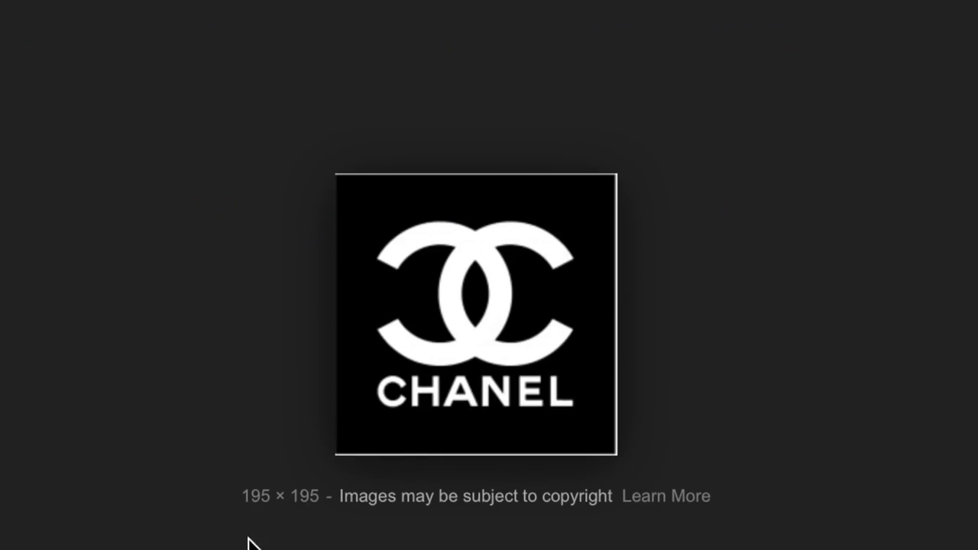
scroll(249, 497, "down", 1)
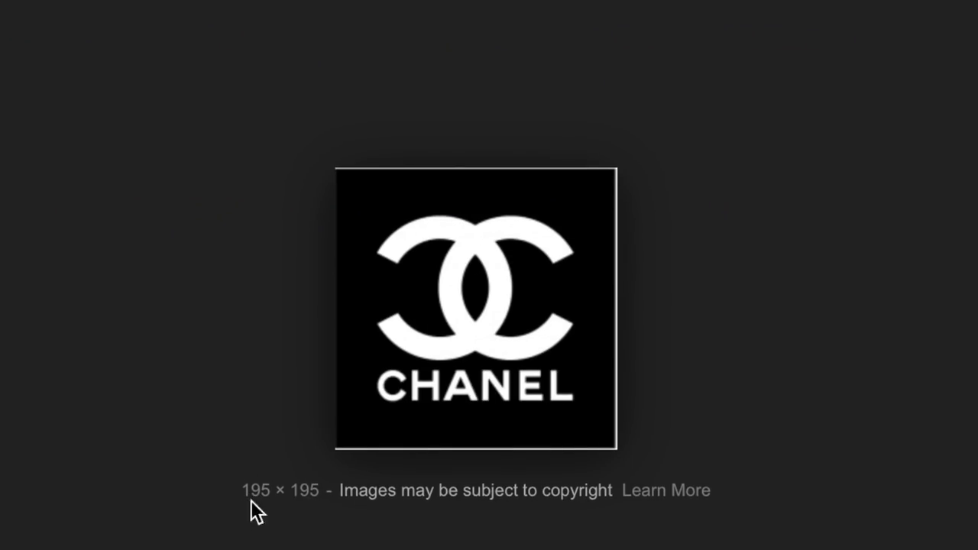
scroll(258, 495, "down", 2)
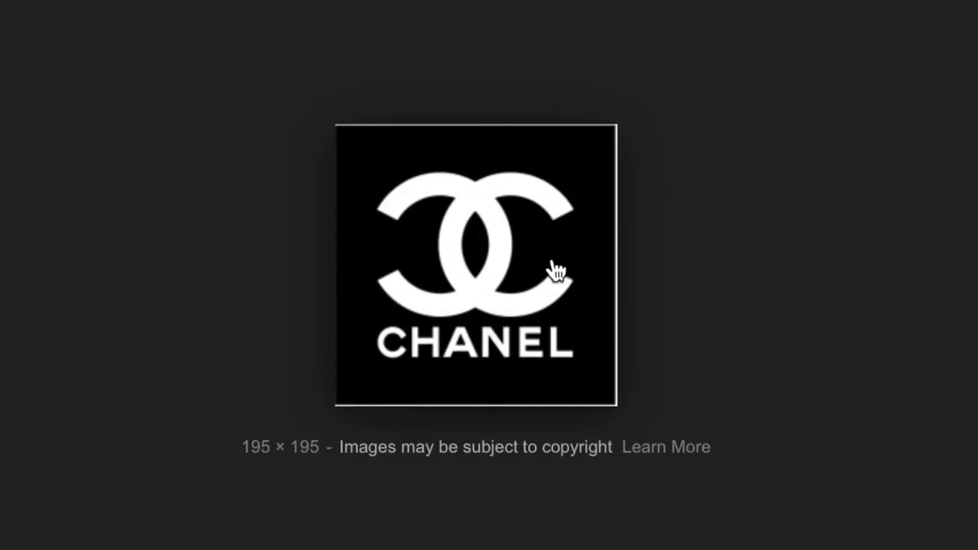
scroll(553, 271, "down", 1)
scroll(570, 277, "down", 1)
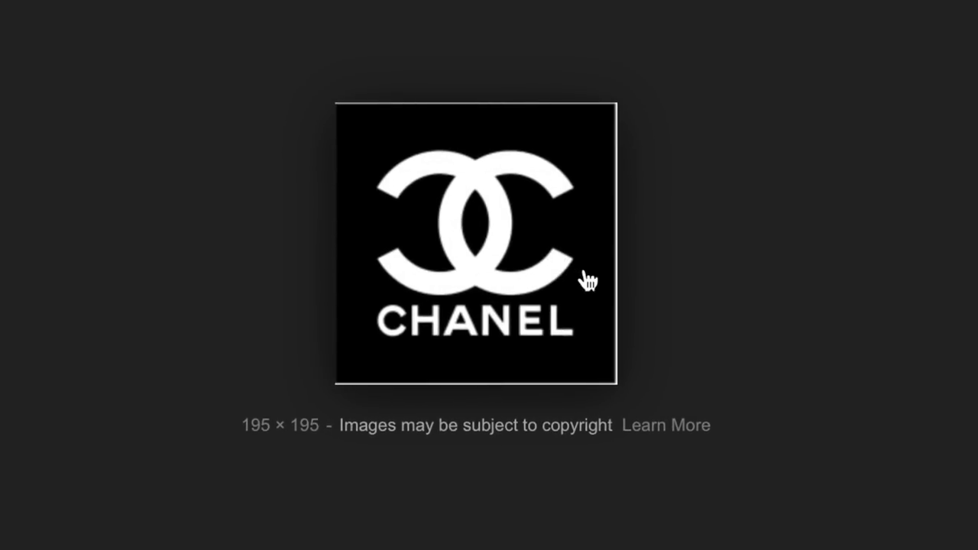
scroll(574, 280, "down", 1)
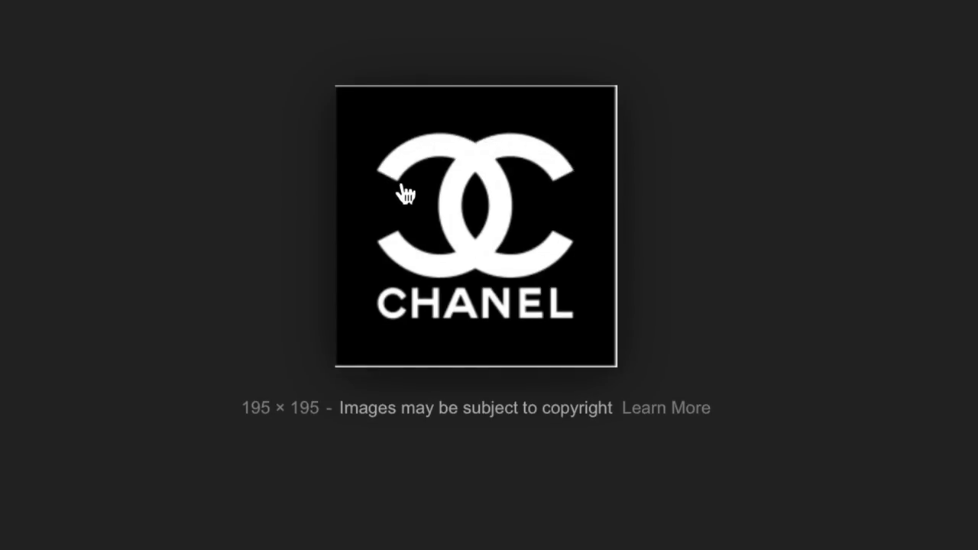
scroll(462, 195, "up", 1)
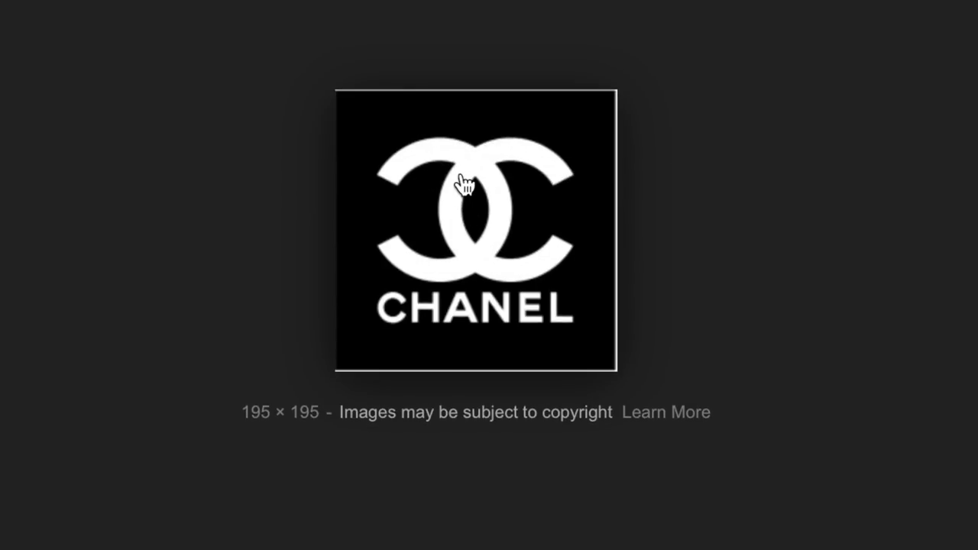
scroll(459, 160, "up", 1)
scroll(468, 151, "down", 1)
scroll(373, 169, "down", 1)
scroll(371, 171, "up", 1)
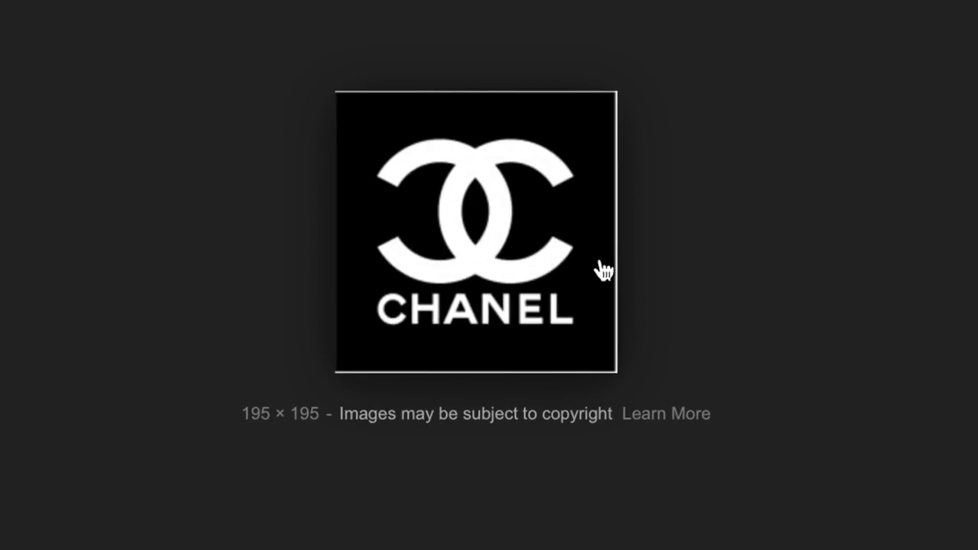
scroll(722, 245, "down", 3)
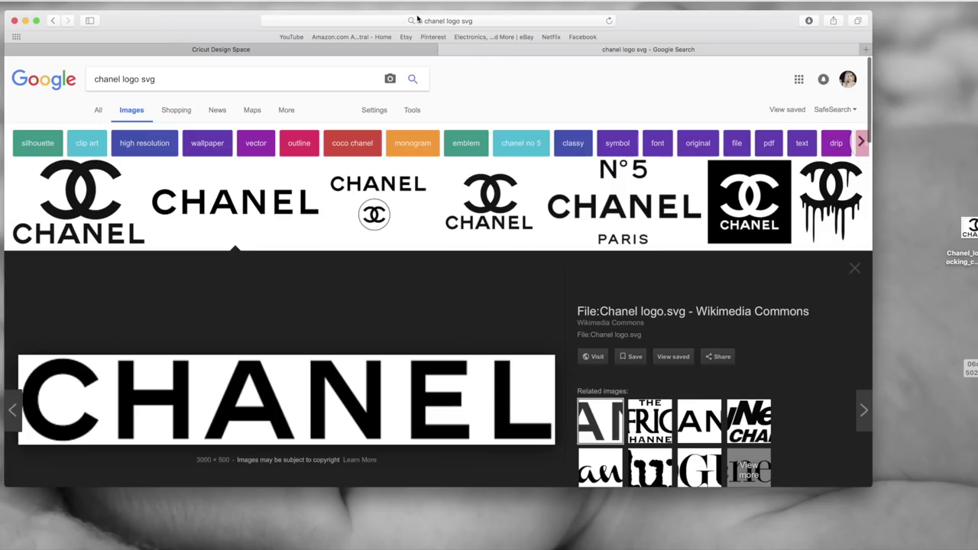
Try to load chanel.com in the image search tab
left_click(480, 21)
key("BackSpace")
type("ch")
key("BackSpace")
key("BackSpace")
key("BackSpace")
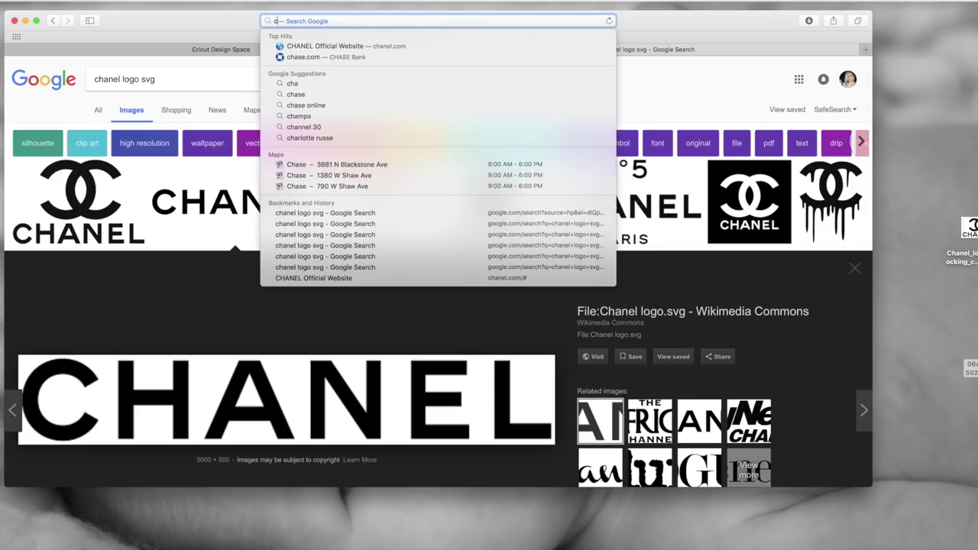
type("chan")
key("Return")
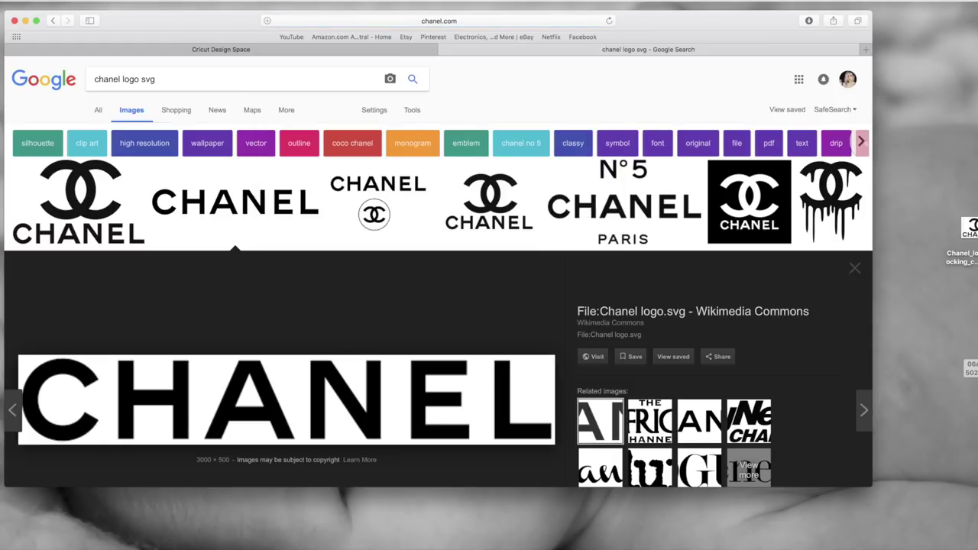
Open chanel.com in a new browser tab and look through its homepage for a usable logo
left_click(865, 49)
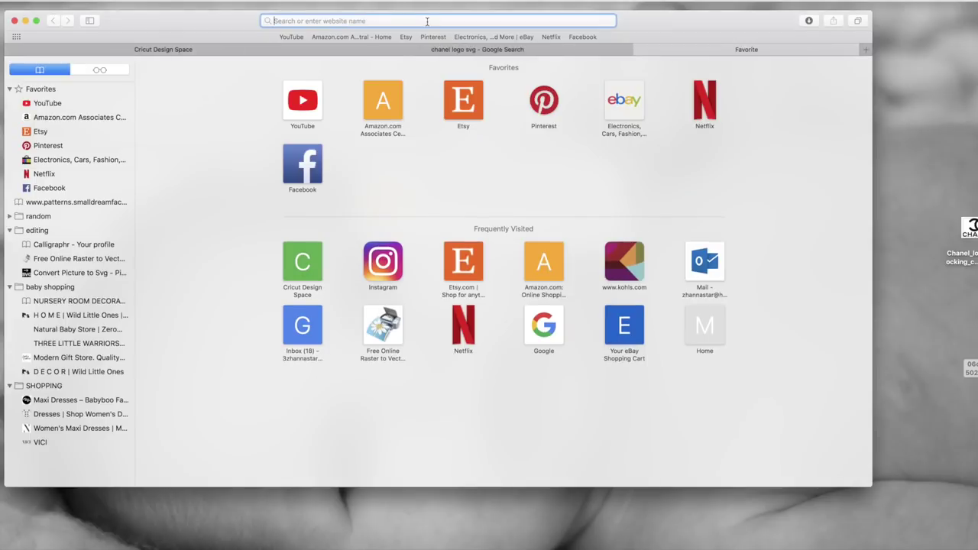
type("chanel.com")
key("Return")
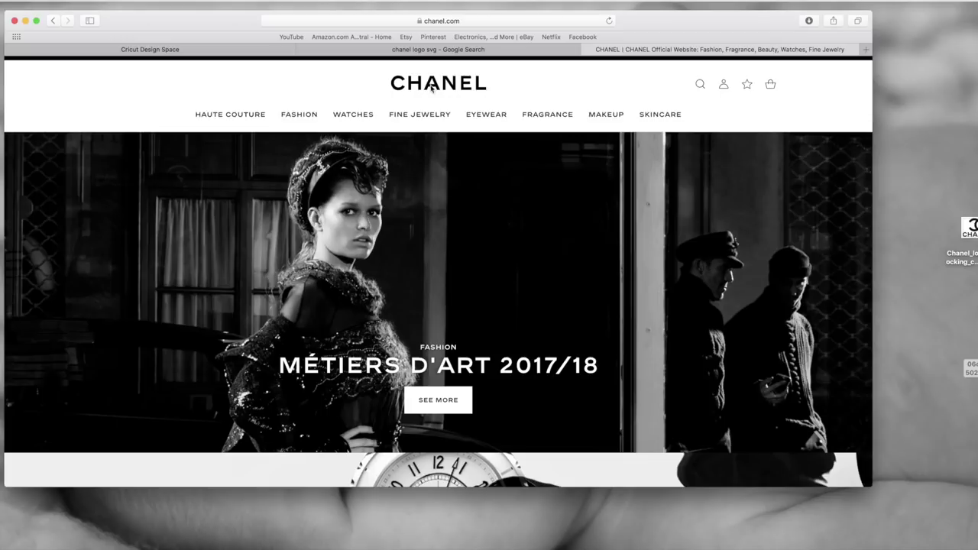
scroll(612, 101, "down", 2)
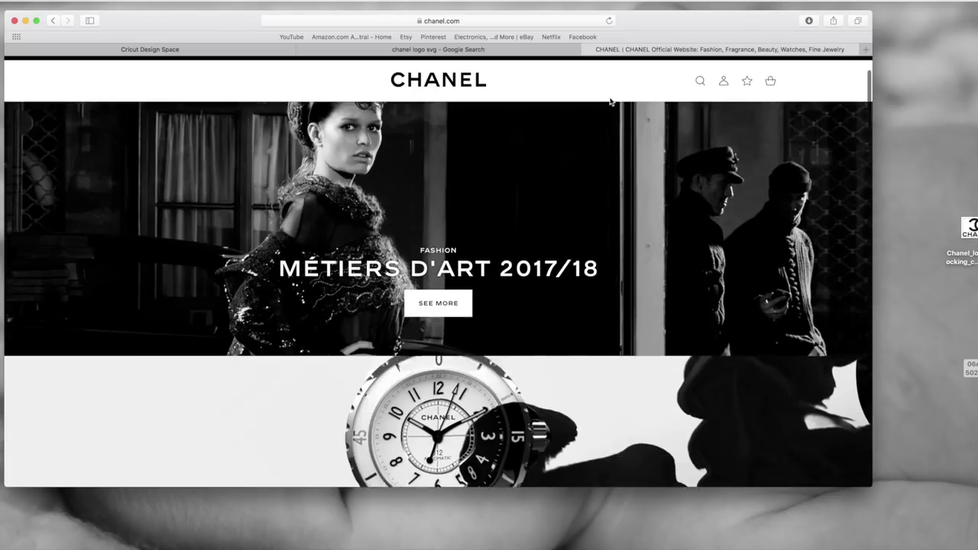
scroll(611, 101, "down", 10)
scroll(611, 71, "down", 15)
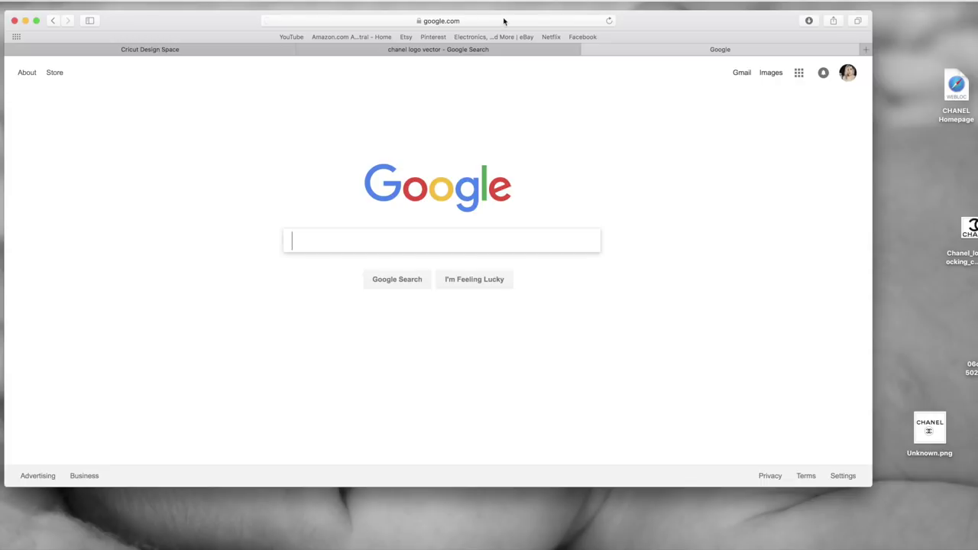
Go to the Pinterest website in the third browser tab
left_click(504, 21)
type("pinterest")
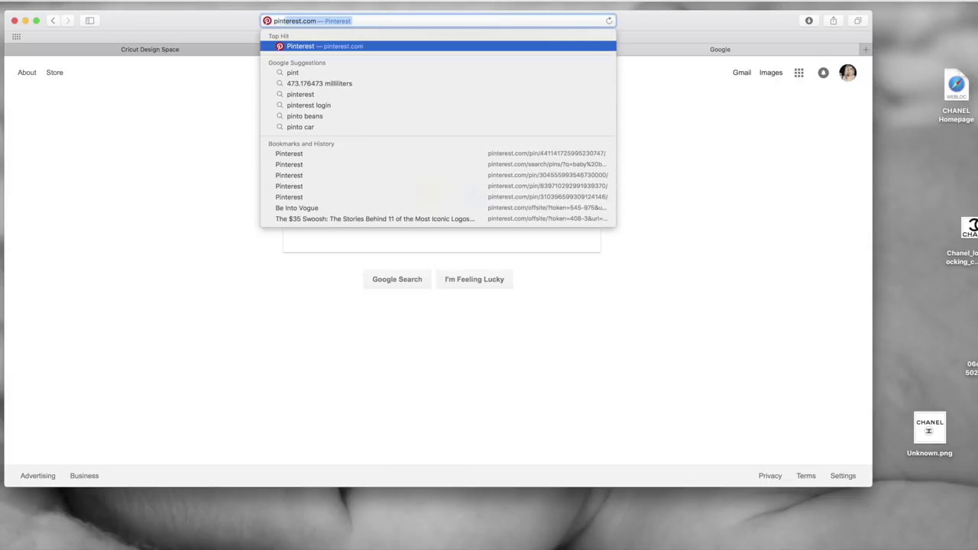
key("Return")
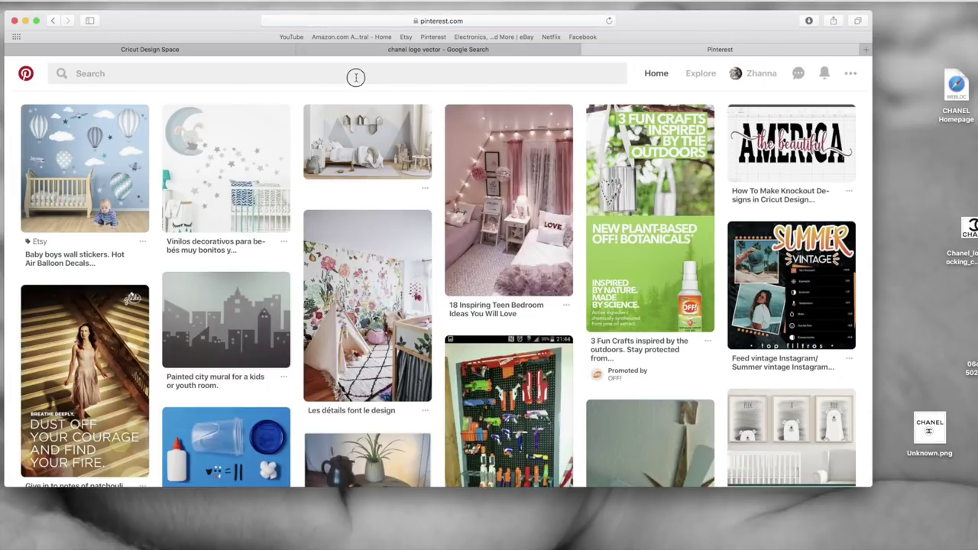
Search Pinterest for "Chanel logo"
left_click(357, 77)
type("channel")
key("BackSpace")
key("BackSpace")
key("BackSpace")
type("el ")
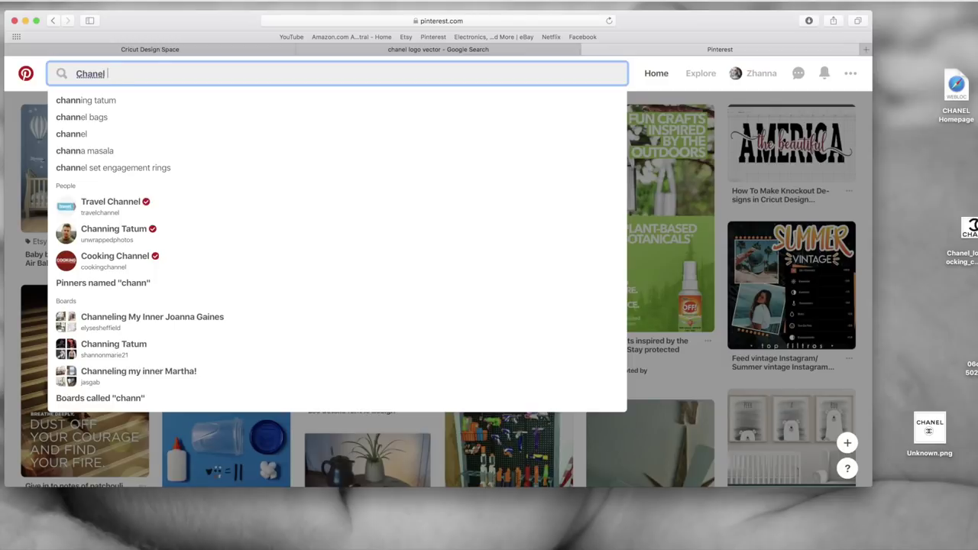
type("logo")
key("Return")
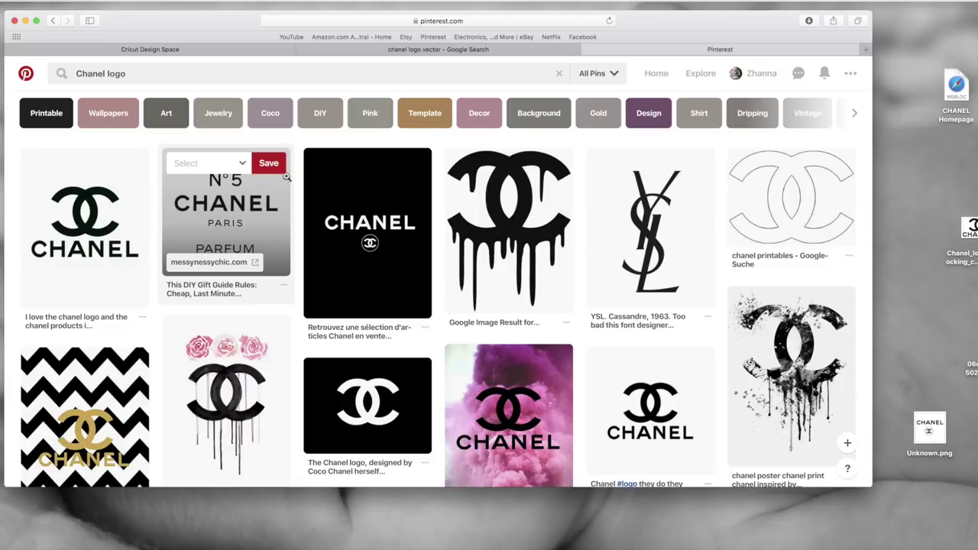
Open the first Chanel logo pin in the results and save its image to the desktop
left_click(97, 233)
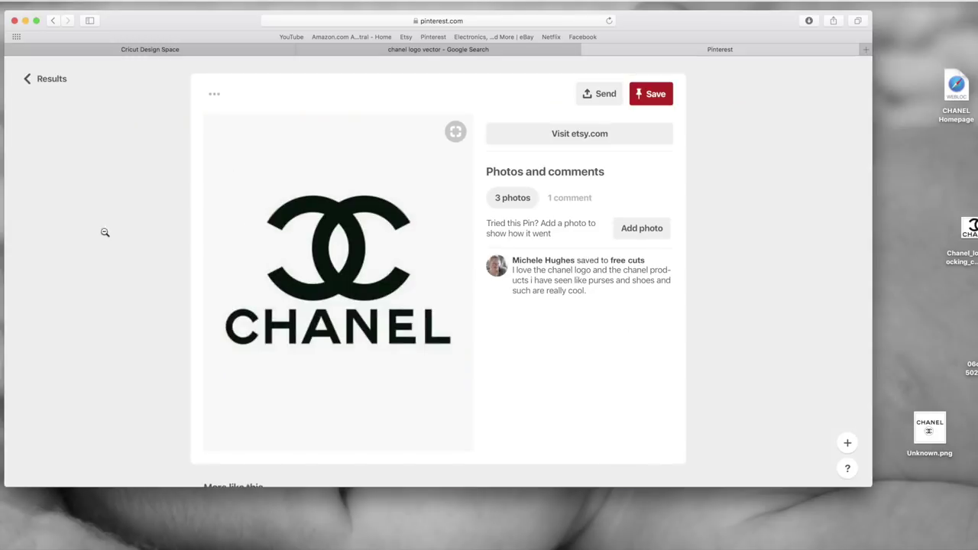
left_click_drag(378, 223, 935, 158)
scroll(395, 338, "down", 1)
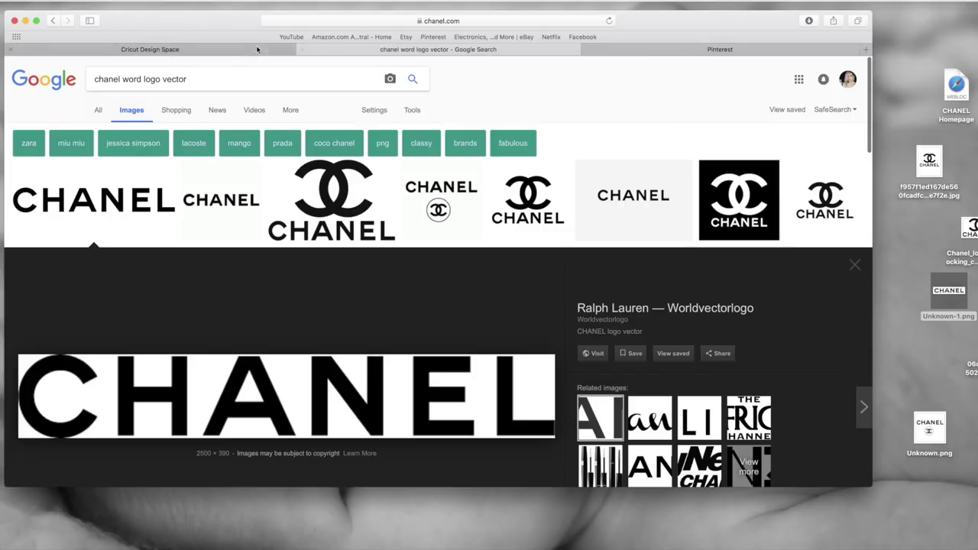
Switch to the Cricut Design Space tab with the blank canvas
left_click(150, 49)
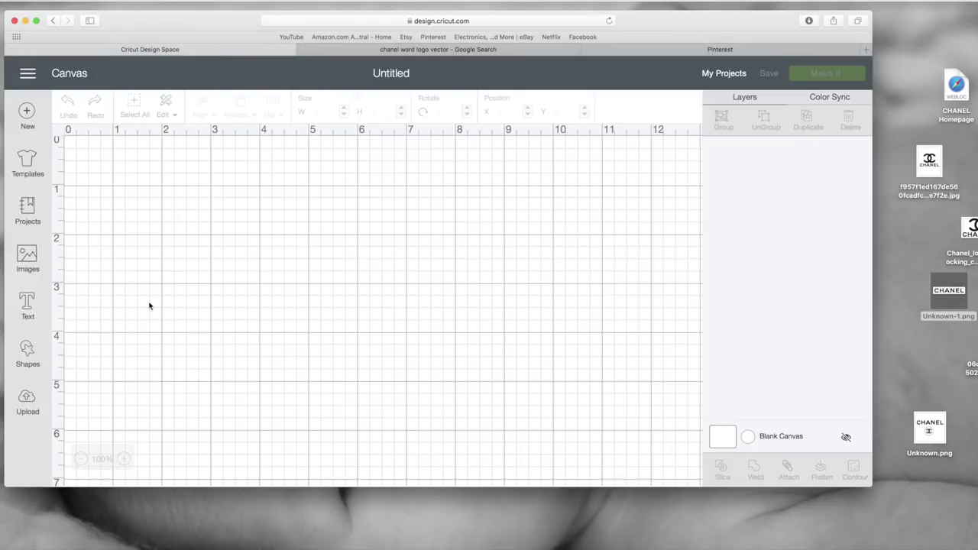
Upload the Chanel_logo_interlocking image from the desktop as a Complex image and proceed to background removal
left_click(29, 401)
left_click(246, 268)
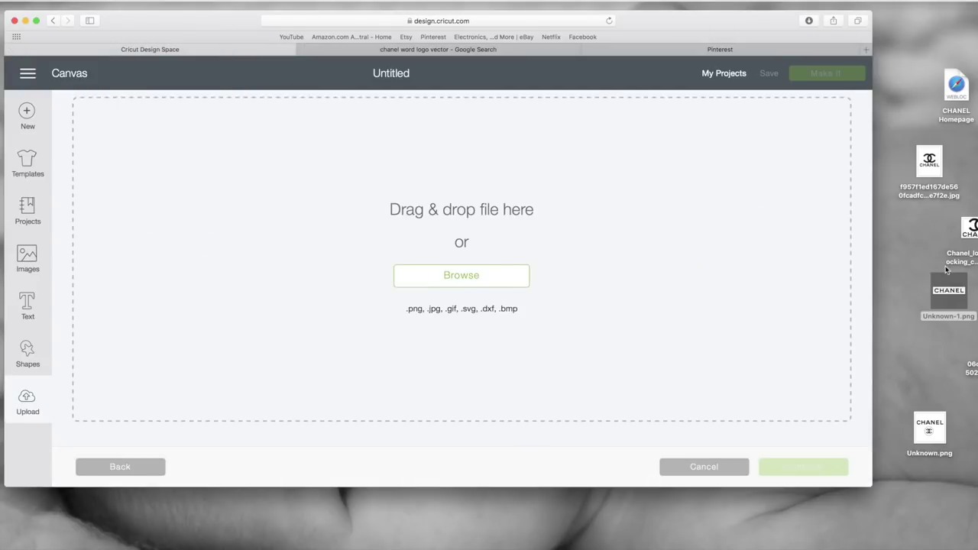
left_click_drag(948, 294, 484, 252)
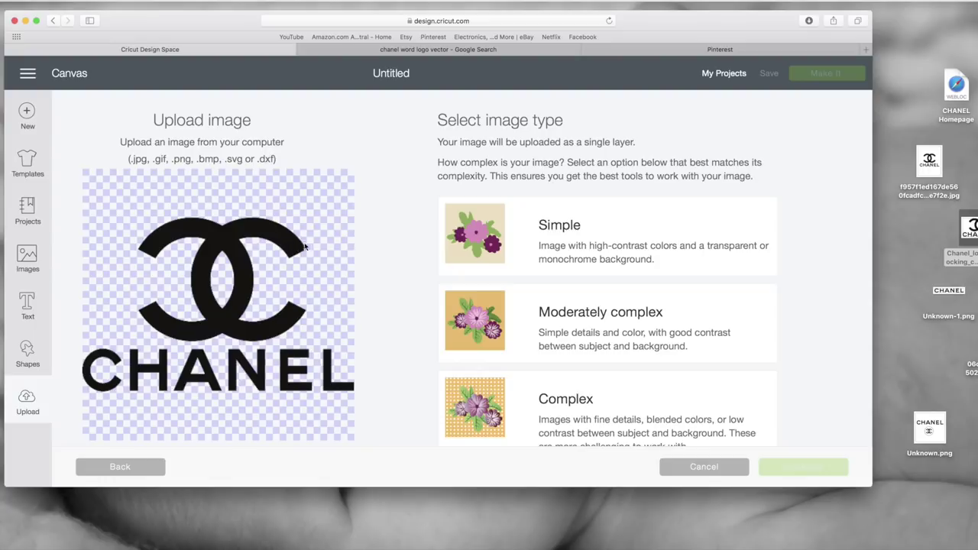
left_click(582, 396)
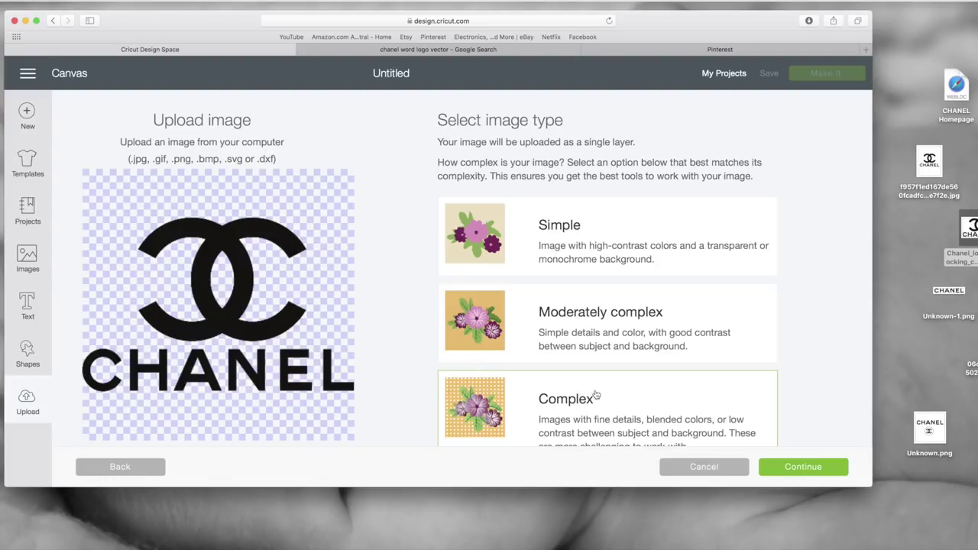
left_click(790, 468)
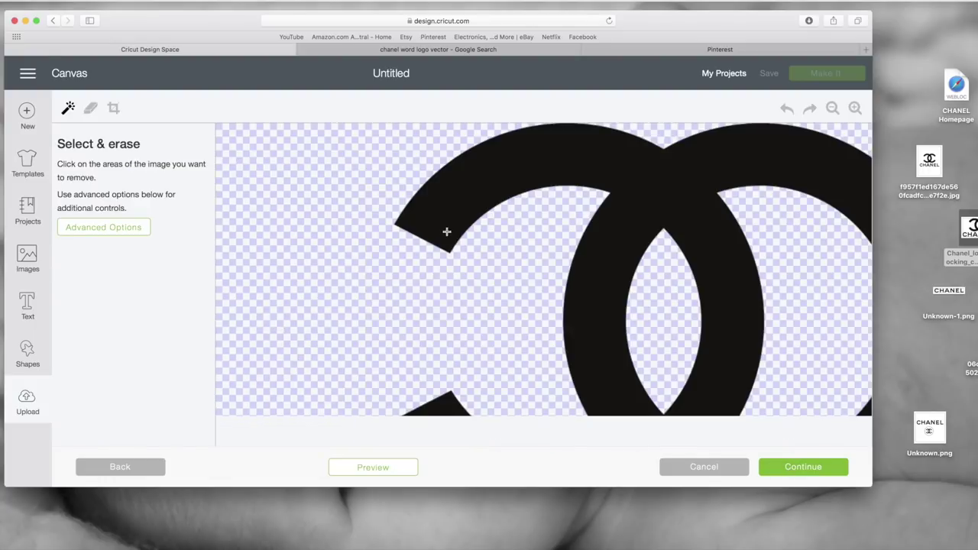
Accept the interlocking logo without erasing anything and save it as a cut image named "Chanel logo"
scroll(493, 276, "down", 8)
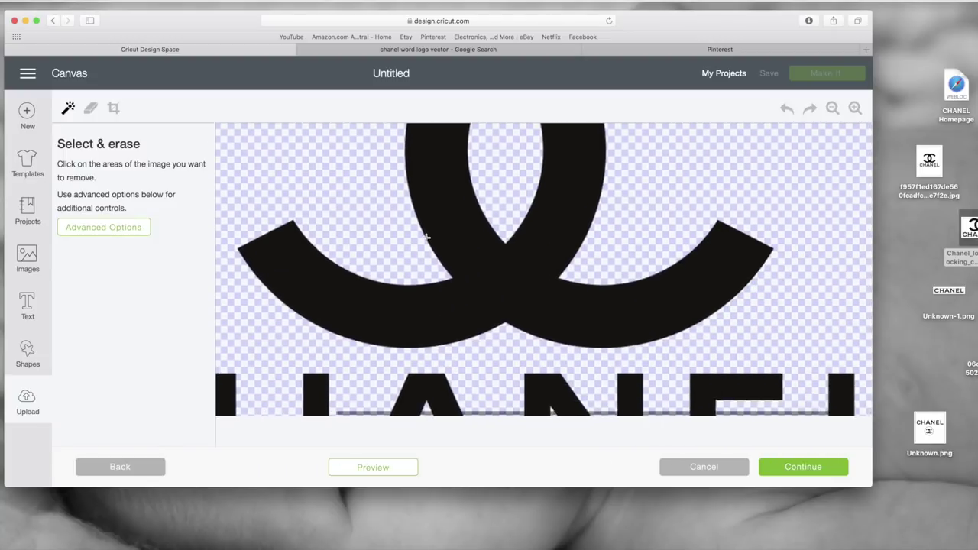
scroll(426, 237, "down", 5)
left_click(802, 473)
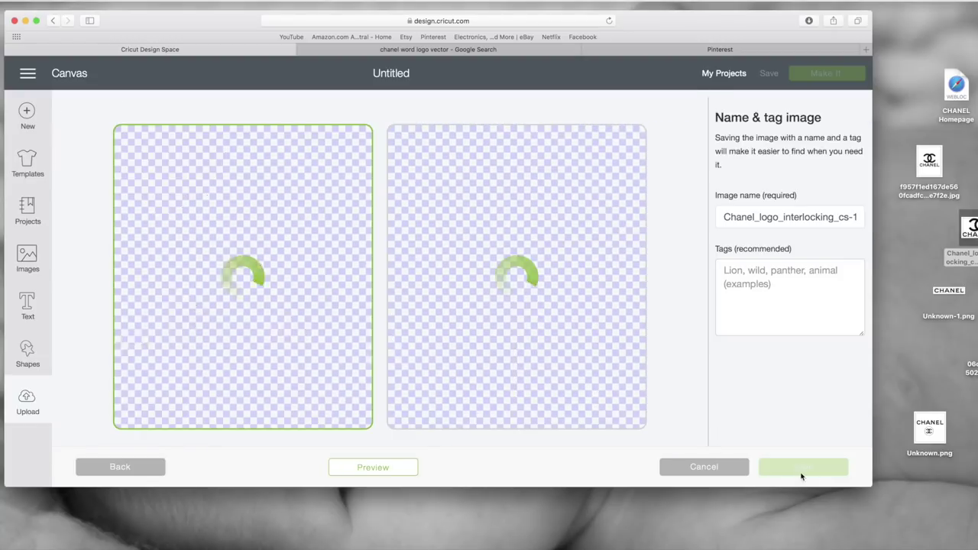
left_click(760, 217)
key("super+a")
type("Chanel lo")
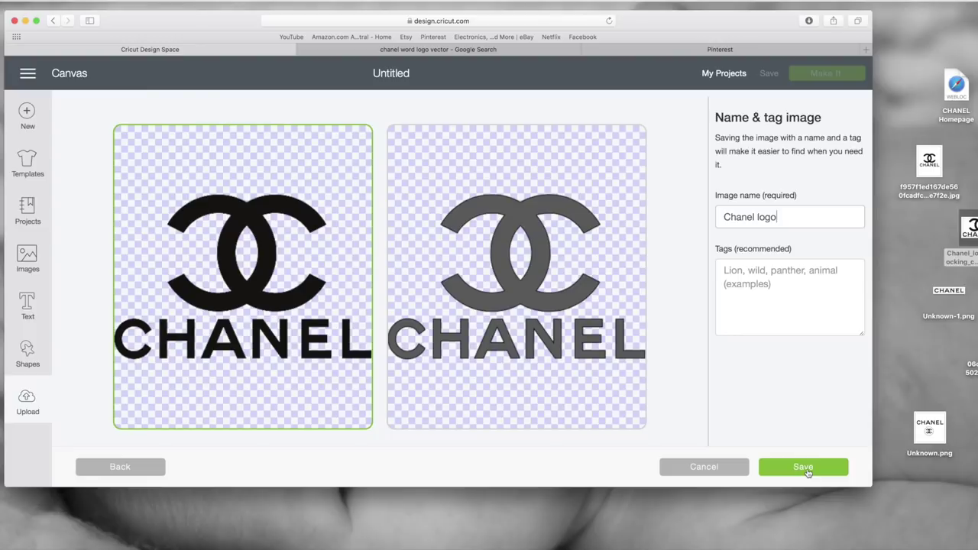
left_click(807, 469)
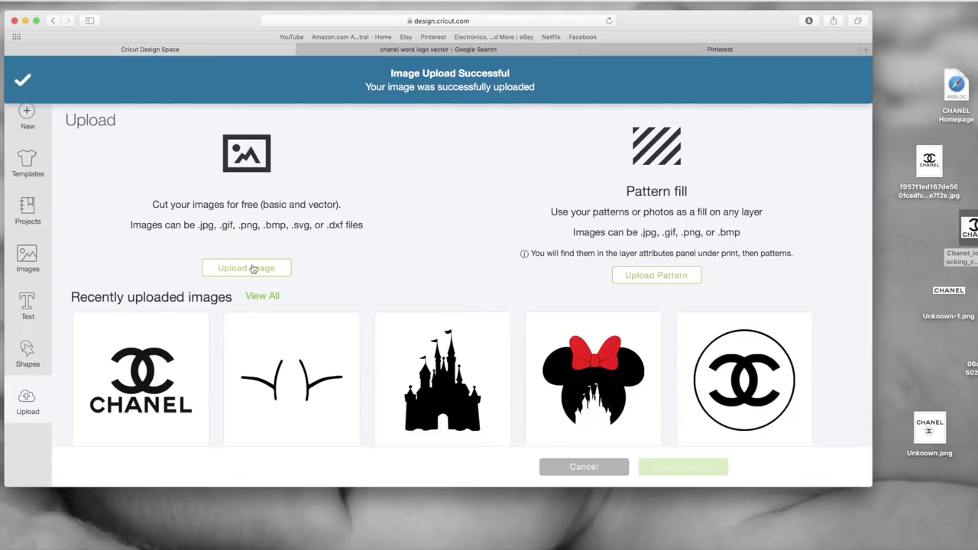
Upload the white-background Chanel logo whose desktop file name begins with "06" as a Complex image
left_click(253, 269)
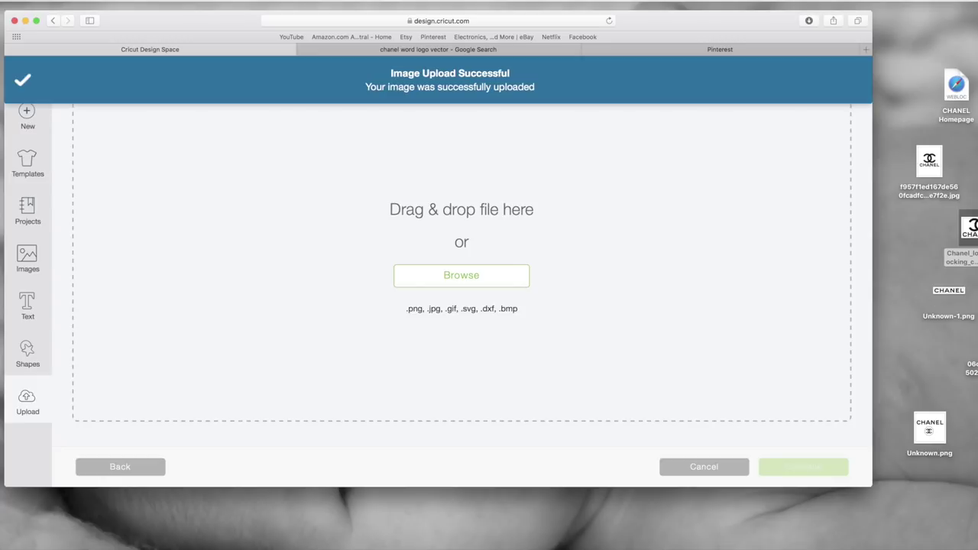
left_click_drag(965, 253, 495, 327)
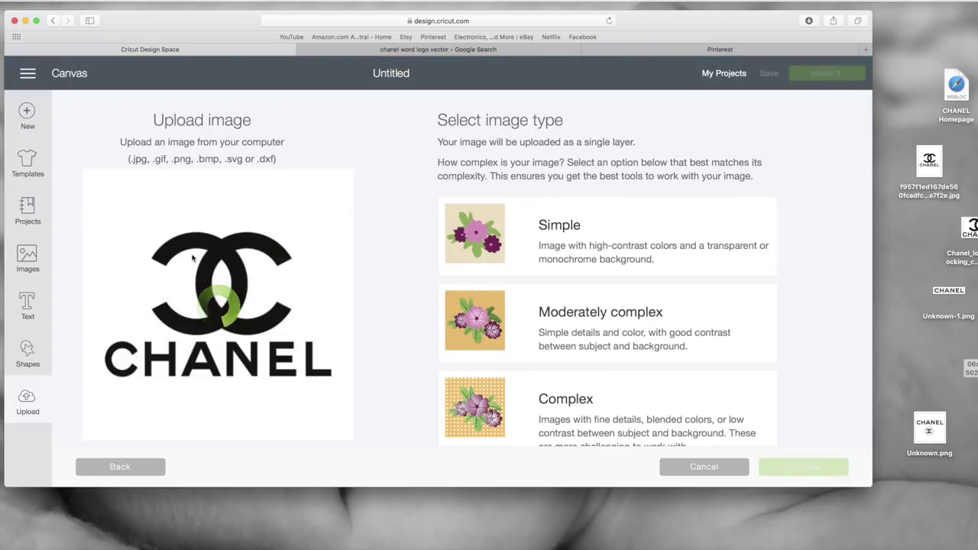
left_click(548, 395)
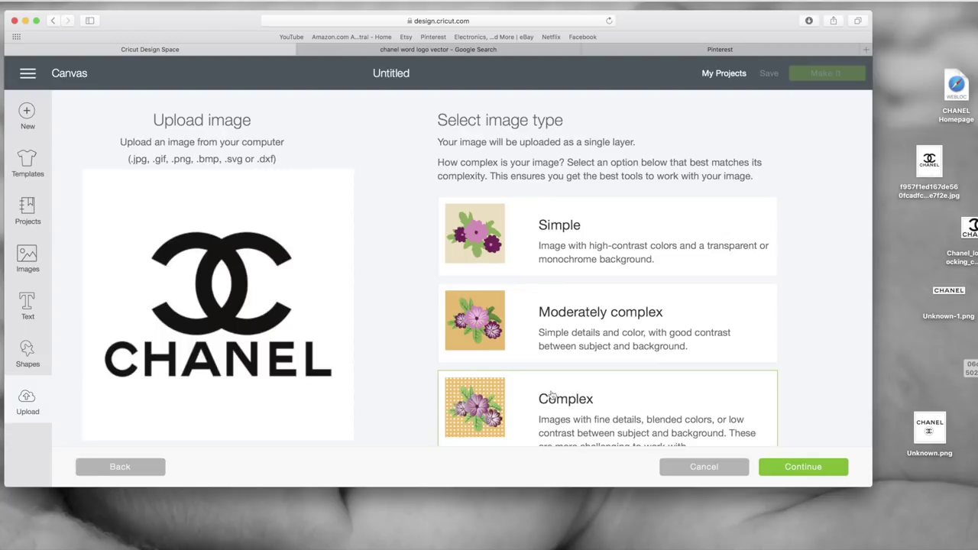
left_click(807, 469)
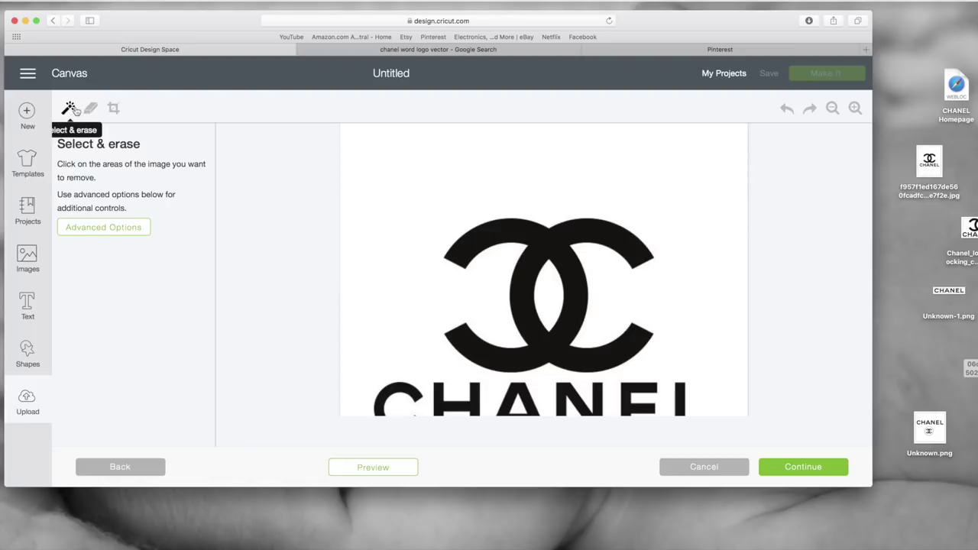
Erase the white background around the Chanel logo and inside the overlap of the interlocking Cs
left_click(397, 170)
scroll(419, 176, "down", 2)
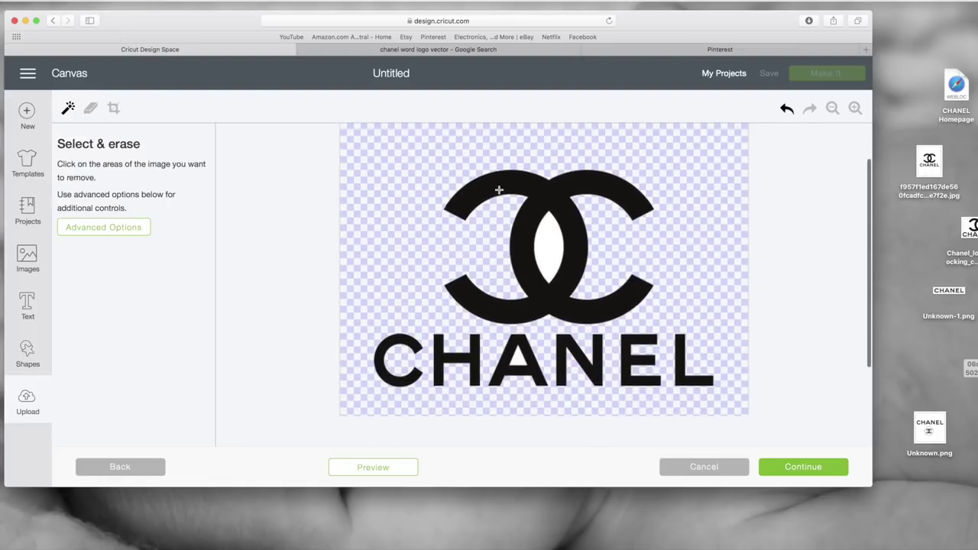
left_click(543, 238)
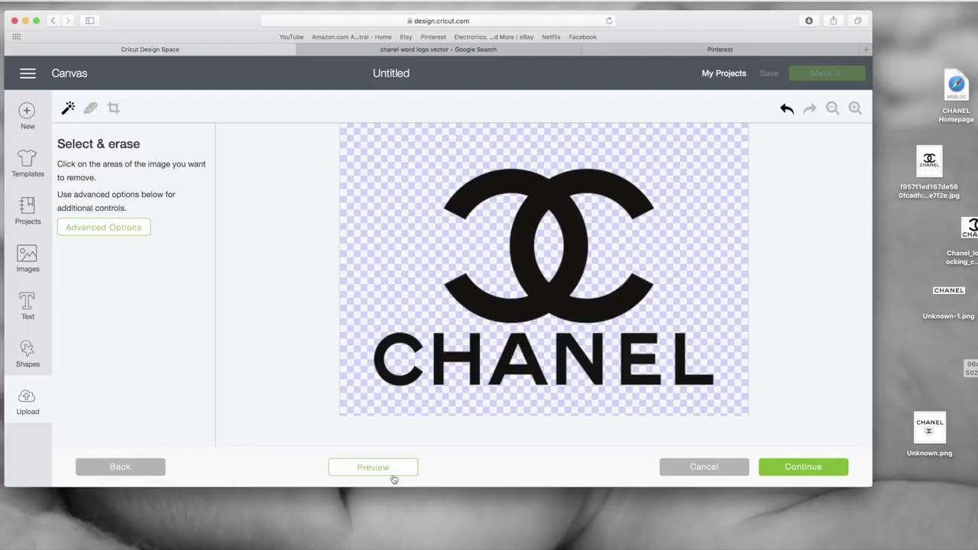
scroll(393, 470, "down", 2)
scroll(487, 314, "up", 2)
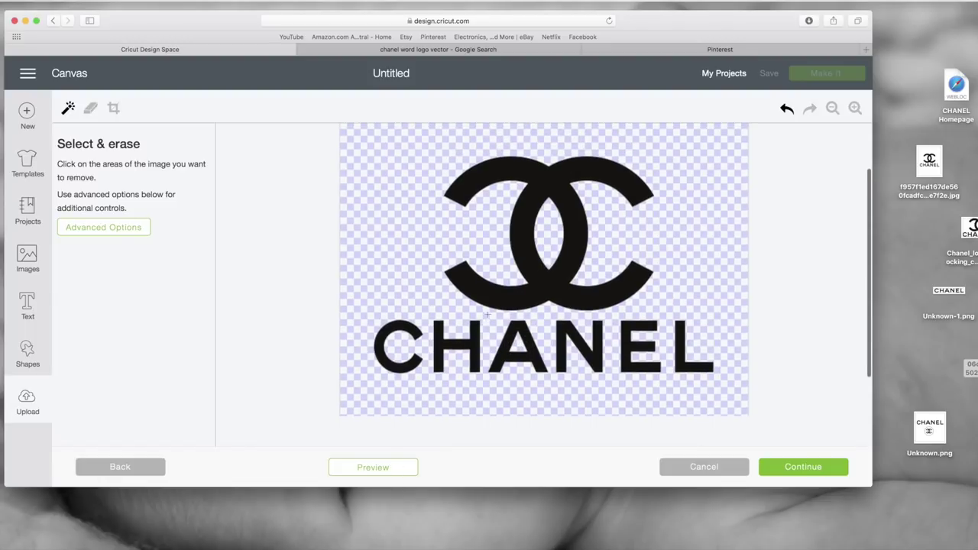
Preview the Complex version of the logo and examine the edges of the interlocking Cs up close
left_click(397, 470)
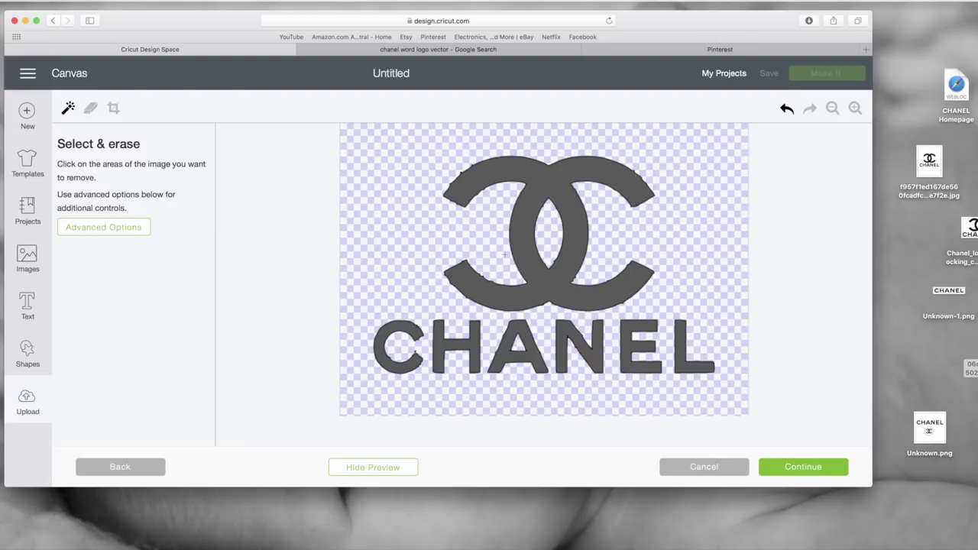
scroll(474, 204, "down", 1)
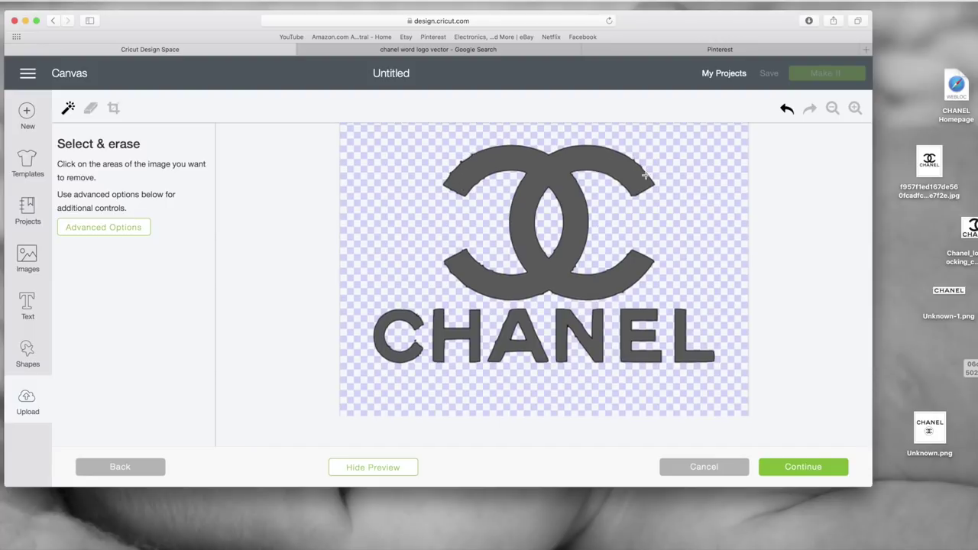
scroll(527, 265, "down", 1)
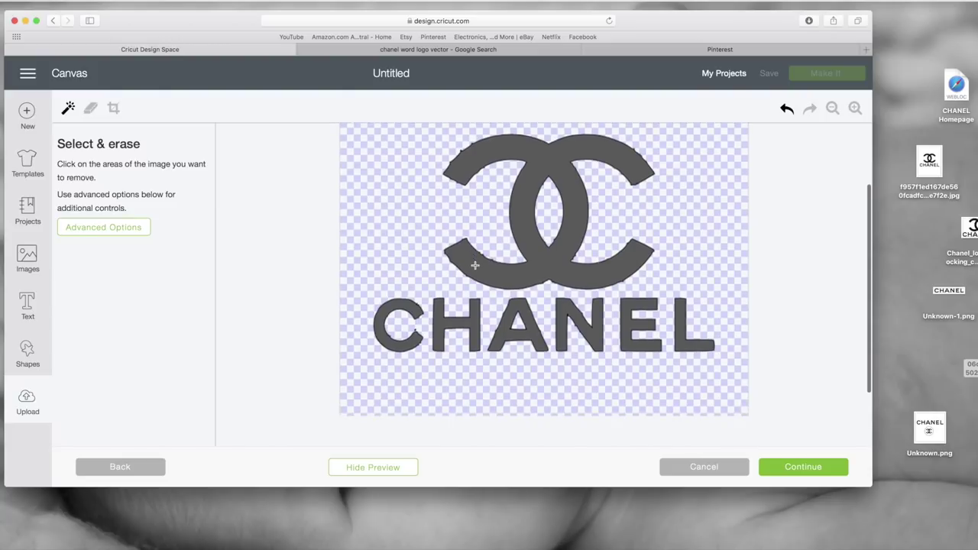
scroll(474, 264, "up", 3)
left_click(855, 108)
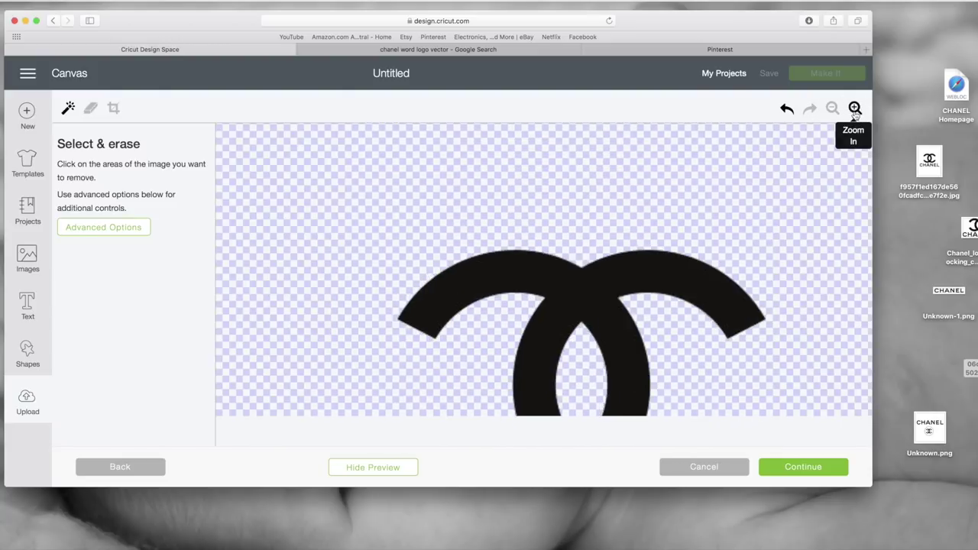
left_click(856, 108)
left_click(367, 469)
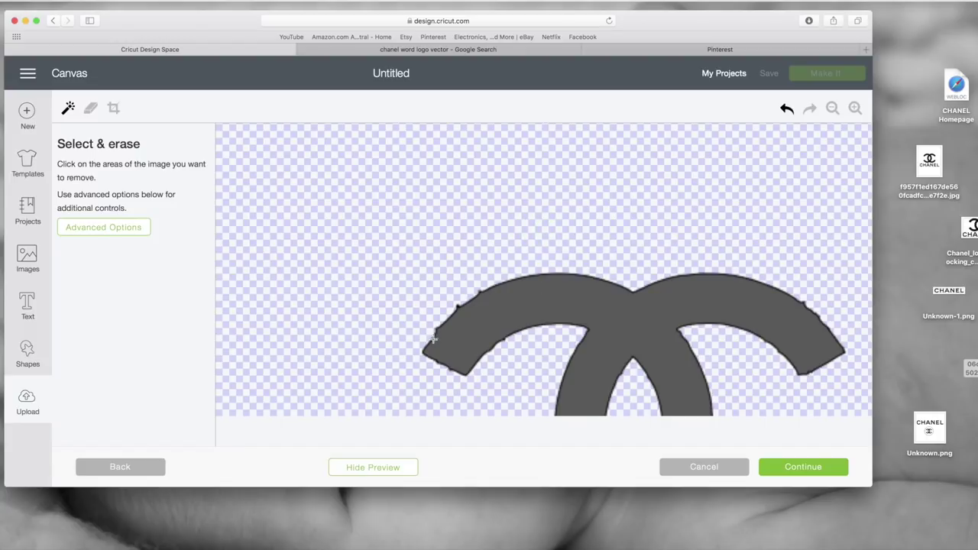
scroll(622, 270, "down", 5)
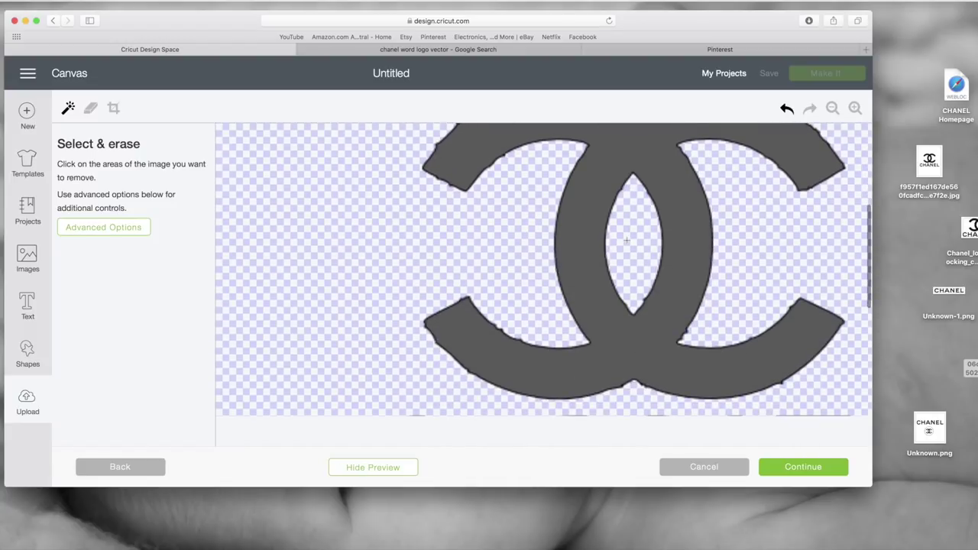
Change the image type to Simple and erase the white background around and inside the interlocking Cs
left_click(133, 471)
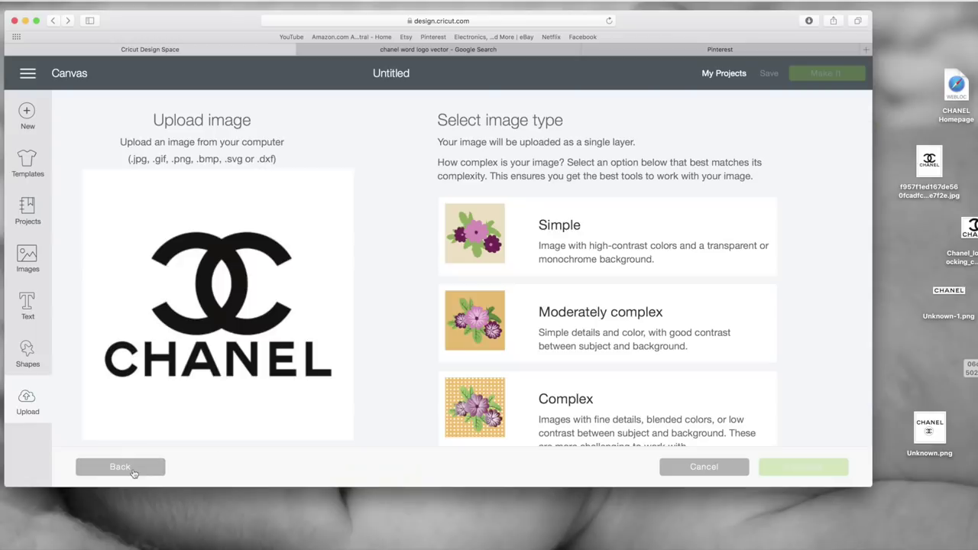
left_click(525, 239)
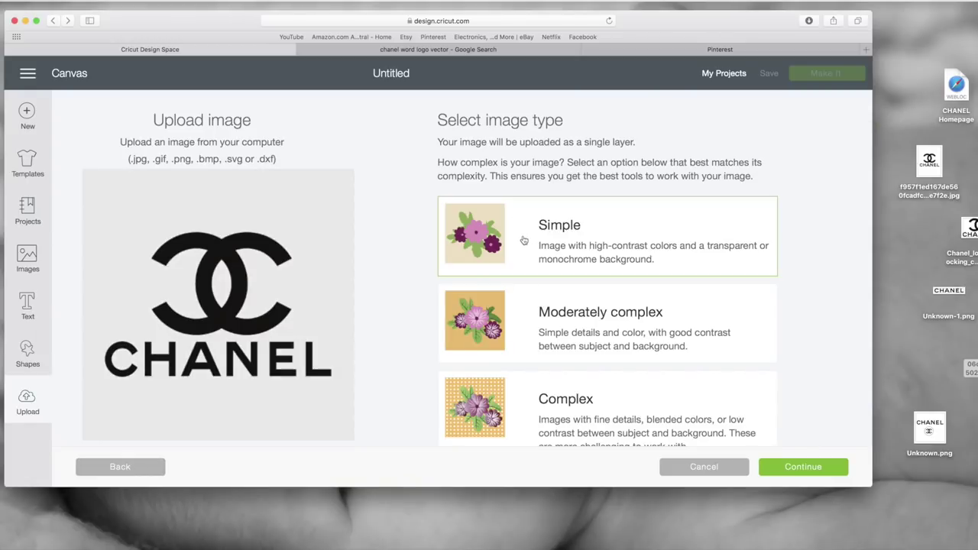
left_click(829, 469)
left_click(539, 181)
left_click(550, 293)
scroll(550, 294, "down", 3)
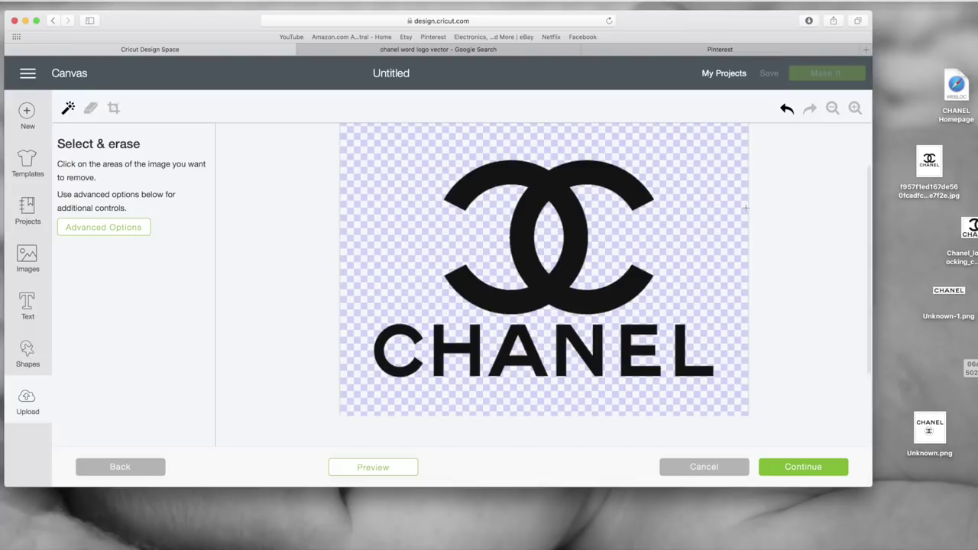
Preview the Simple version of the logo up close to examine its edges, and back out to the file selection page
left_click(855, 107)
left_click(856, 108)
left_click(393, 469)
scroll(627, 241, "down", 5)
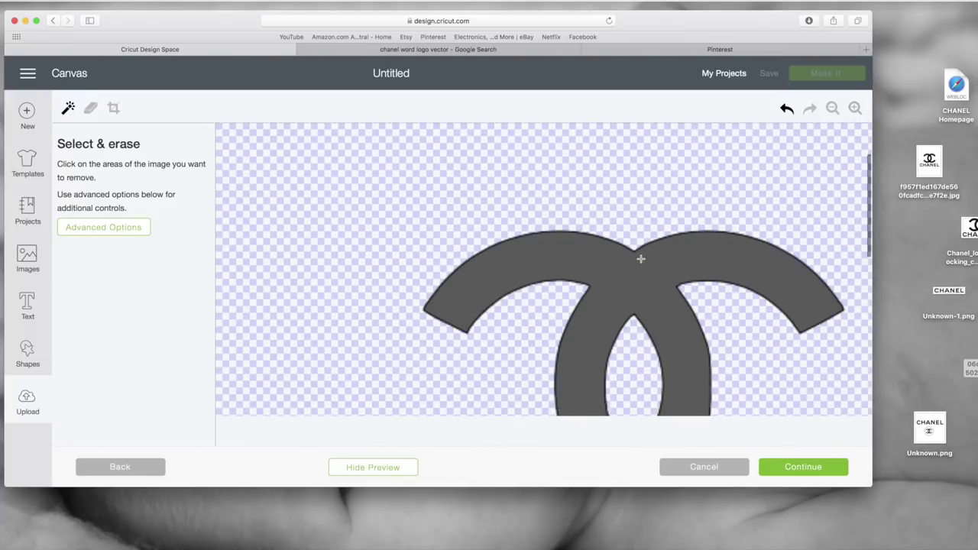
scroll(641, 259, "down", 3)
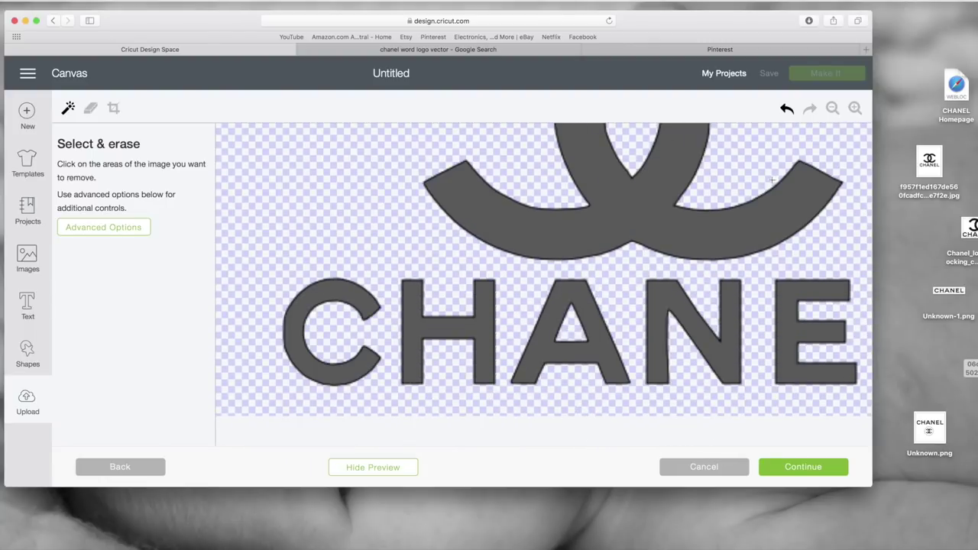
scroll(774, 185, "up", 5)
scroll(775, 185, "down", 4)
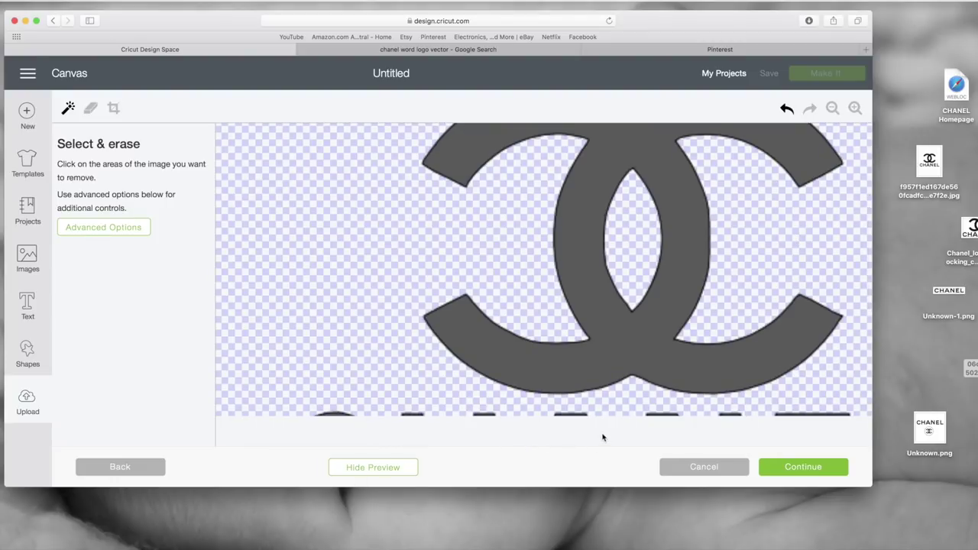
left_click(117, 467)
left_click(116, 467)
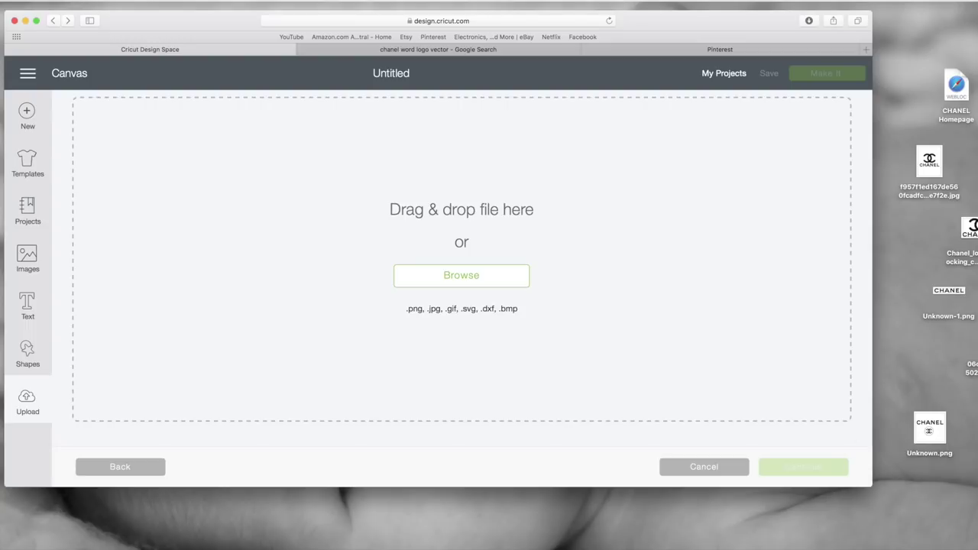
Upload and save the logo_chanel vector image of the CHANEL wordmark, and insert it onto the canvas
left_click_drag(628, 452, 581, 313)
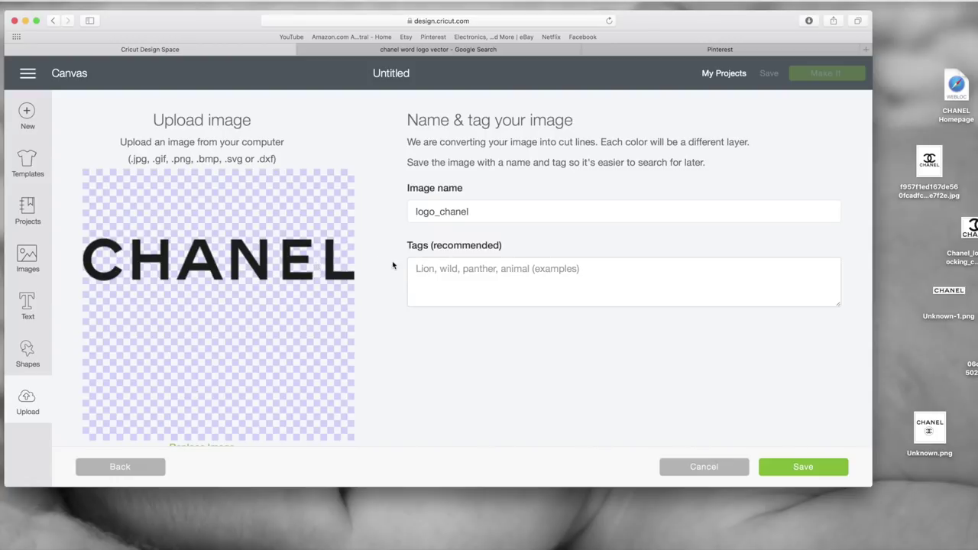
left_click(789, 467)
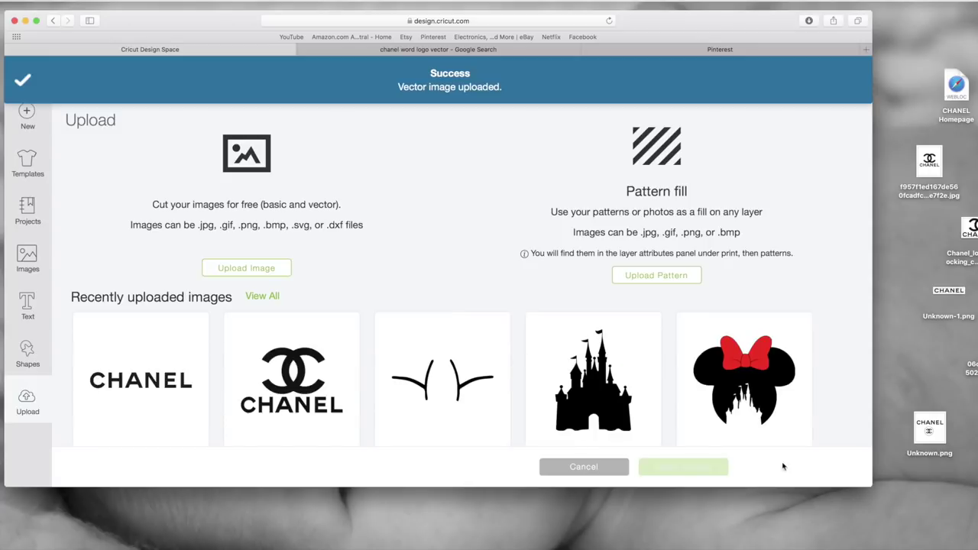
left_click(163, 423)
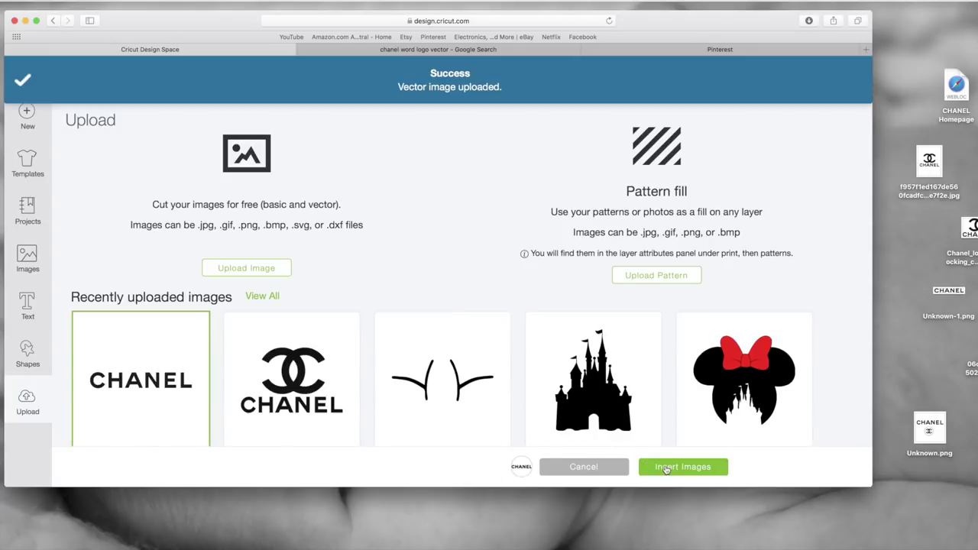
left_click(666, 468)
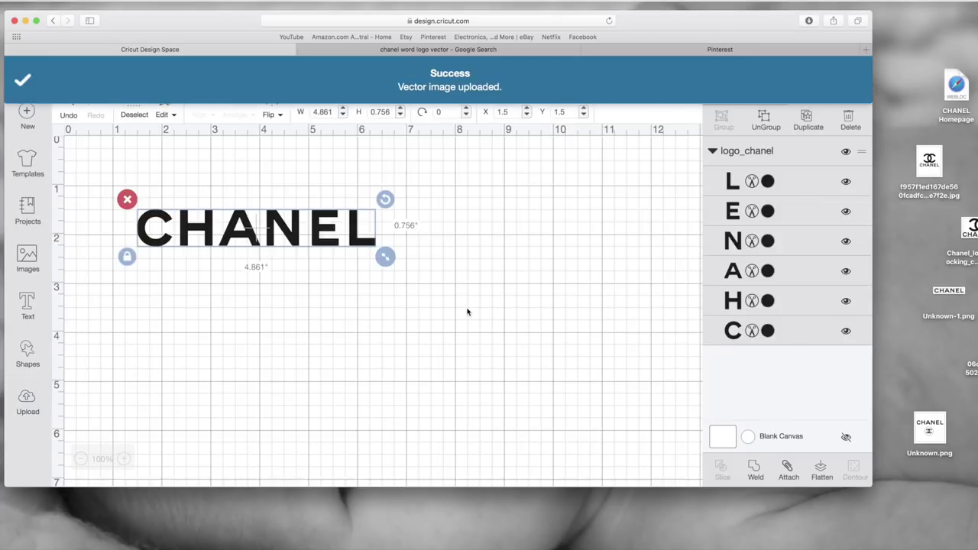
Select individual letters of the CHANEL wordmark and move the grouped wordmark right and slightly down on the canvas
left_click(814, 211)
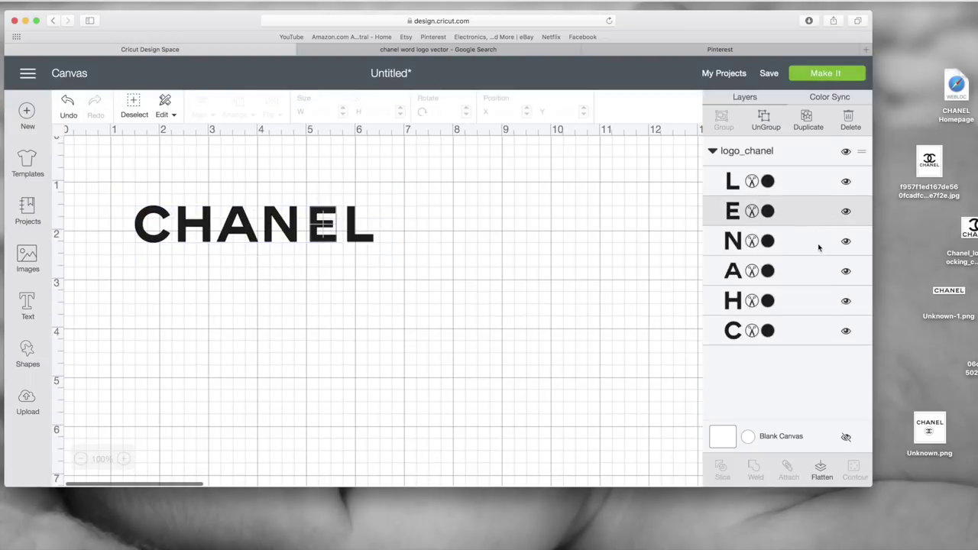
left_click(156, 223)
left_click_drag(346, 228, 409, 257)
left_click(408, 257)
left_click_drag(310, 224, 379, 243)
left_click(547, 230)
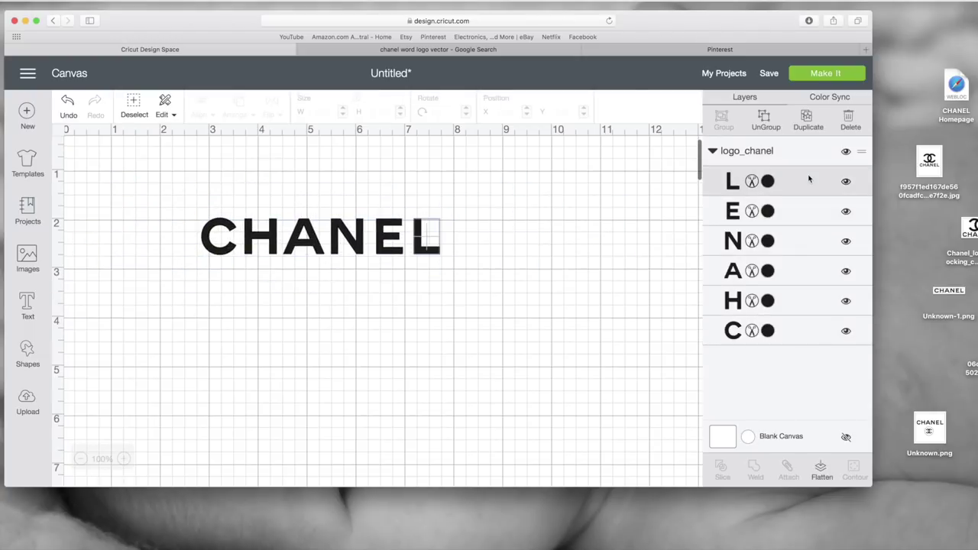
Copy the letter L of the CHANEL wordmark and paste the copy onto the canvas
left_click(163, 111)
left_click(164, 155)
left_click(162, 111)
left_click(168, 174)
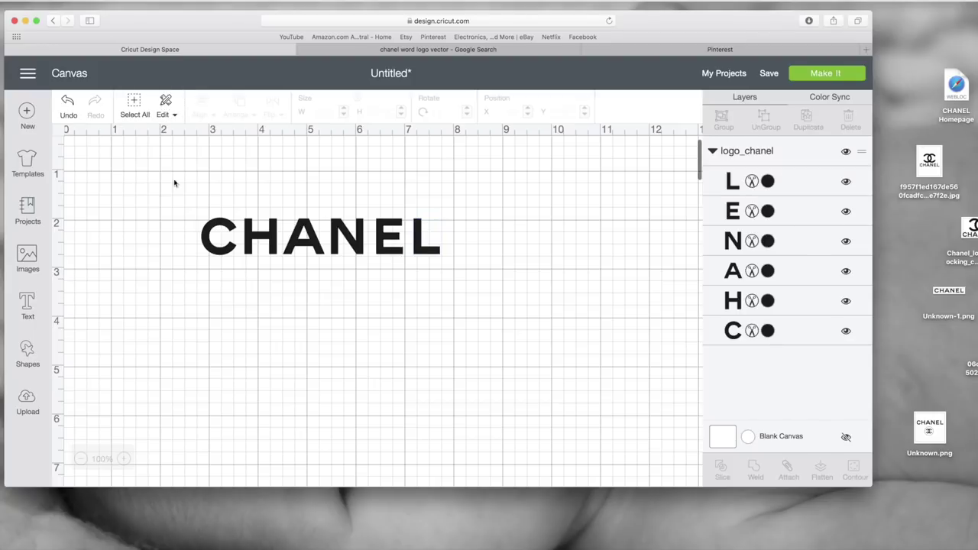
Move the pasted copy of the letter L below the CHANEL wordmark and delete that copy
left_click_drag(656, 254, 433, 336)
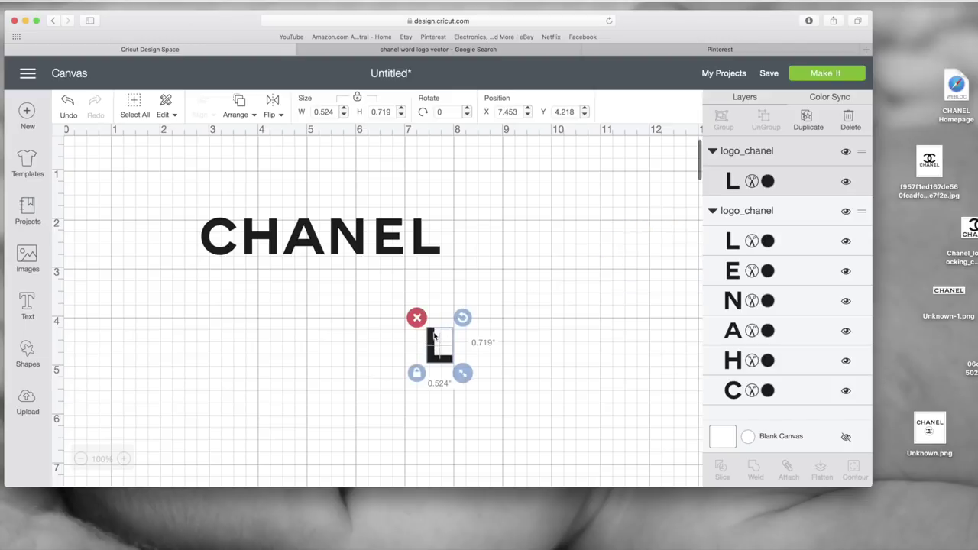
left_click(527, 311)
left_click(430, 344)
key("Delete")
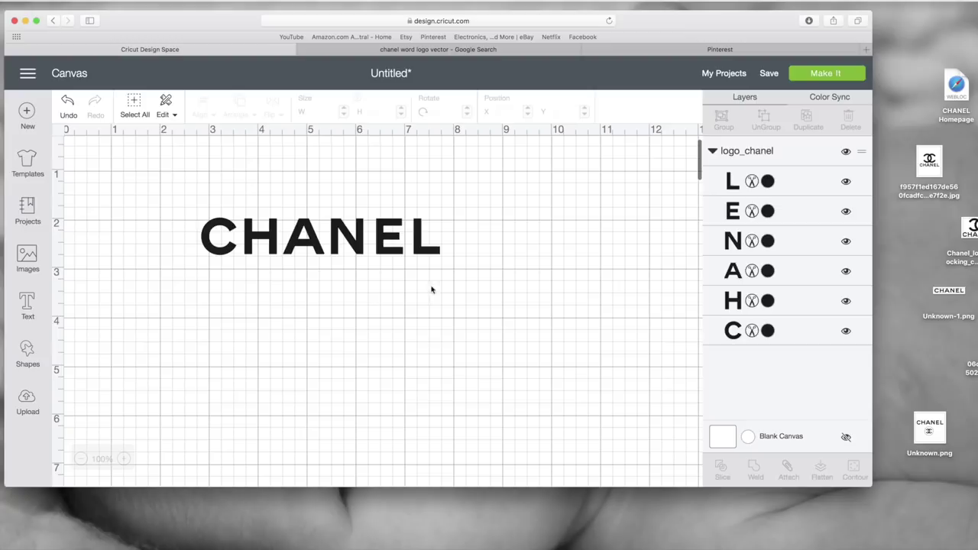
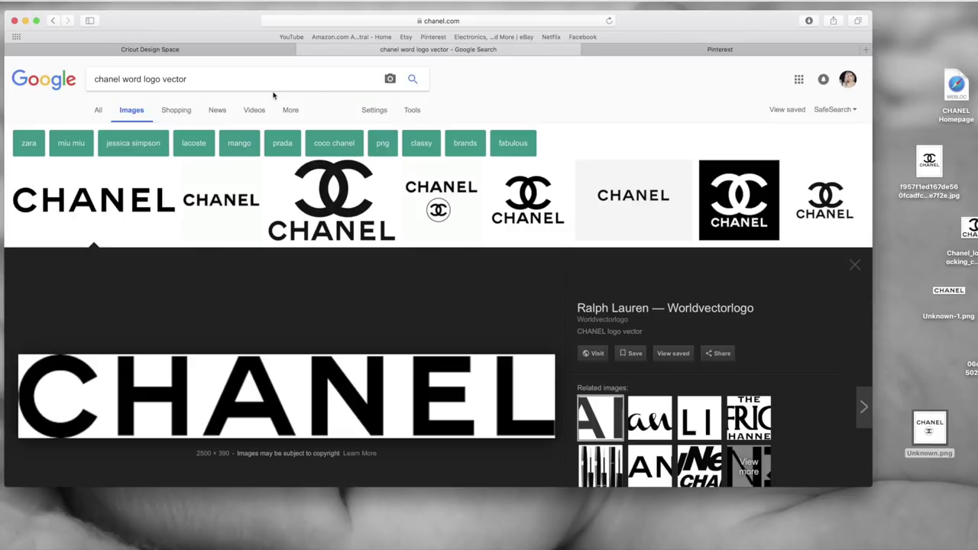
Search Google Images for "chanel in a circle svg"
left_click_drag(236, 79, 123, 80)
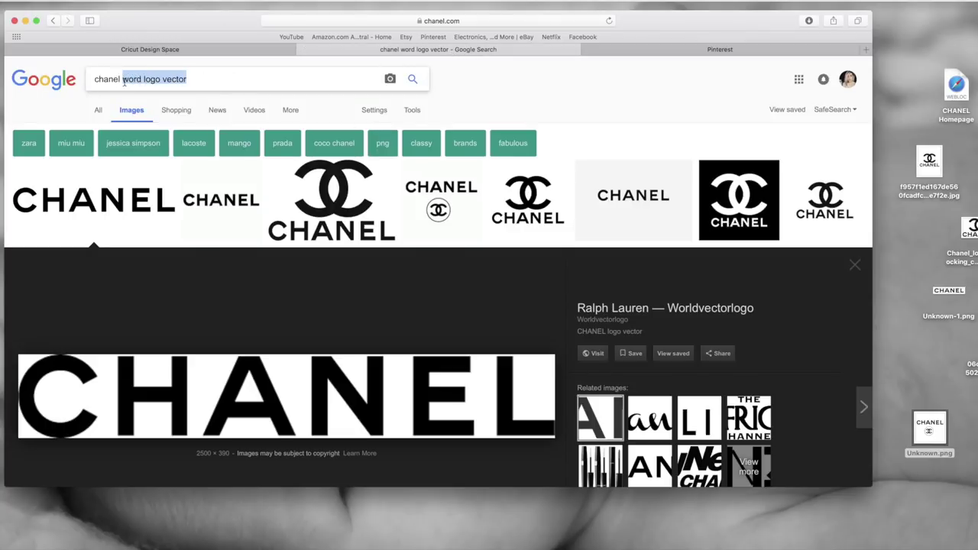
type("in a circle svg")
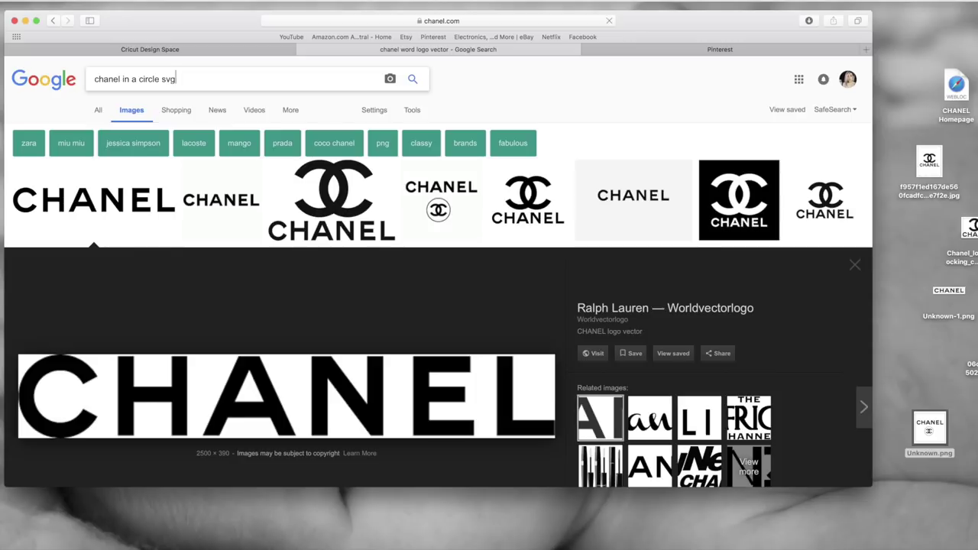
key("Return")
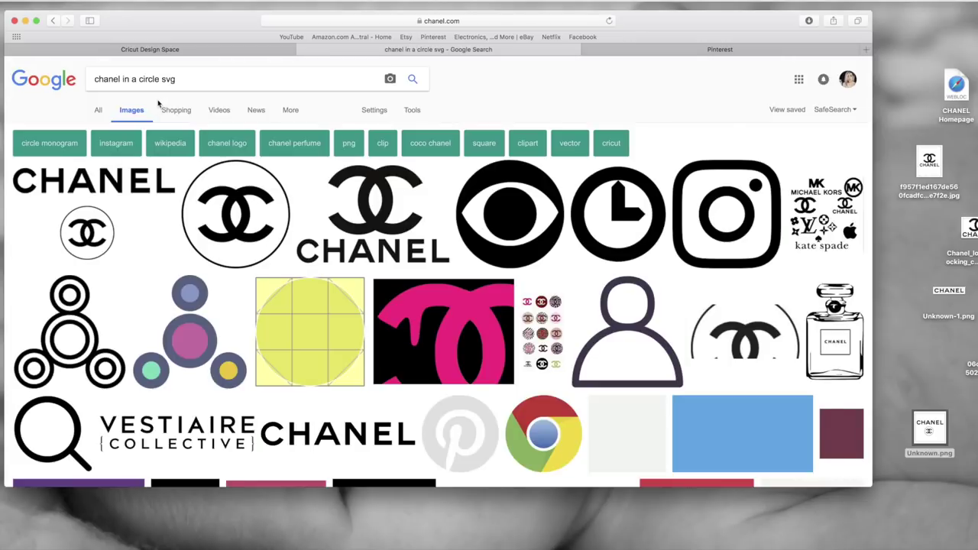
Open the Chanel Circle.svg result from Logopedia and save its image to the desktop
left_click(260, 197)
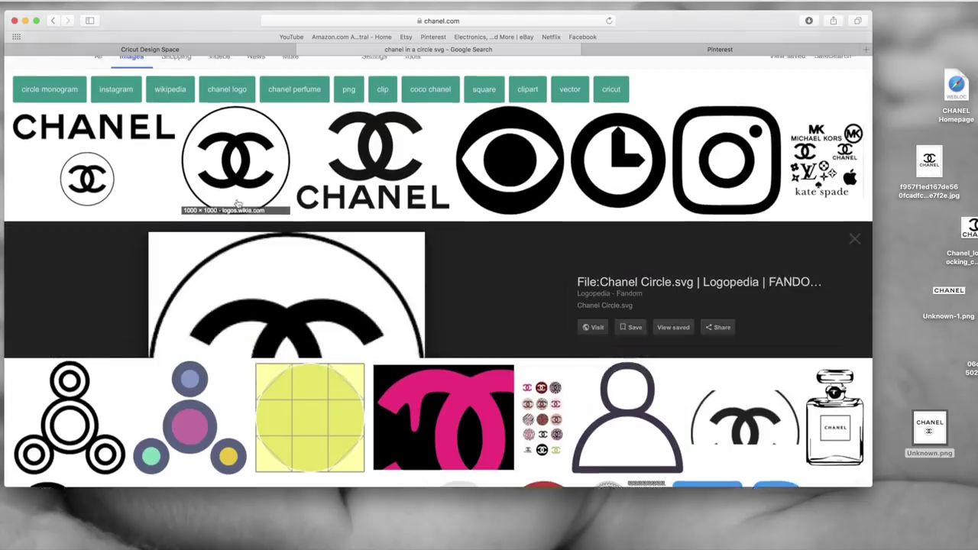
left_click_drag(346, 241, 975, 165)
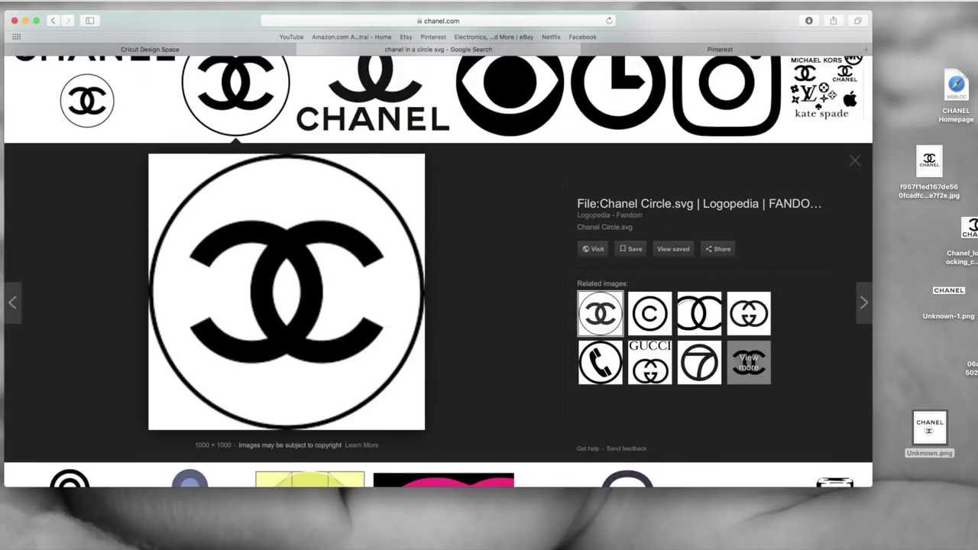
scroll(463, 321, "down", 5)
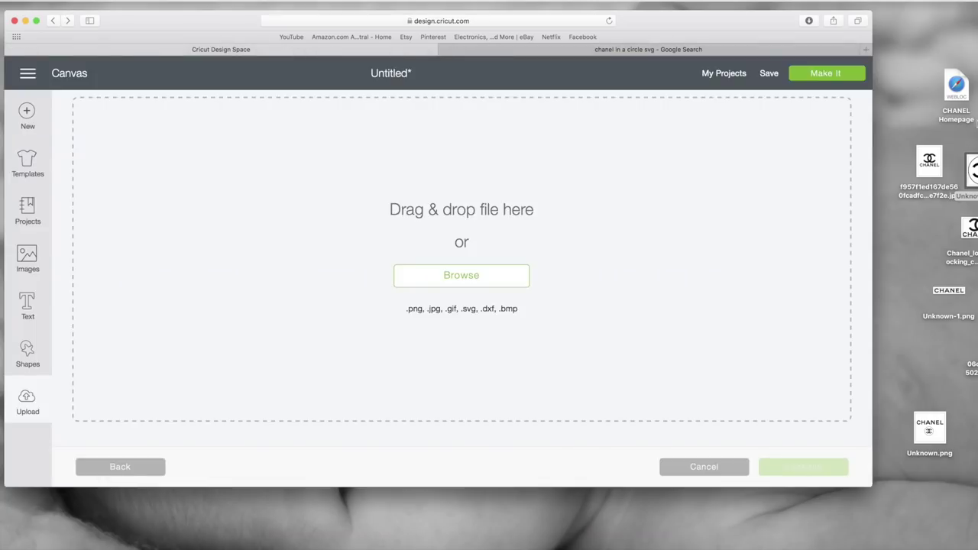
Load the saved circled logo for upload as a Simple image and erase the background inside the circle and in all four corners
left_click_drag(970, 171, 546, 250)
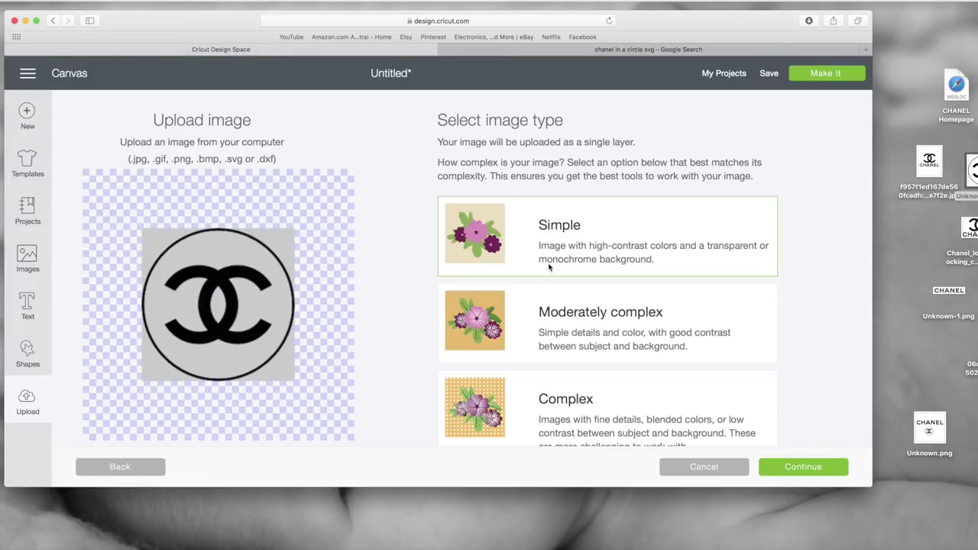
left_click(841, 474)
left_click(535, 221)
left_click(608, 205)
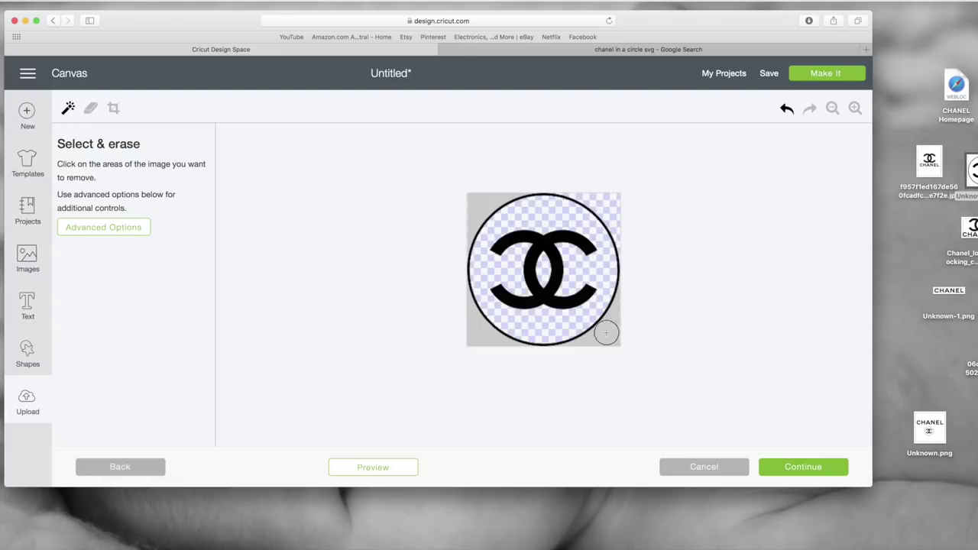
left_click(609, 332)
left_click(480, 336)
left_click(470, 216)
Preview the cleaned circled logo's edges and save it as a print-then-cut image named Unknown-2
left_click(400, 469)
left_click(856, 108)
left_click(375, 471)
left_click(376, 471)
left_click(791, 468)
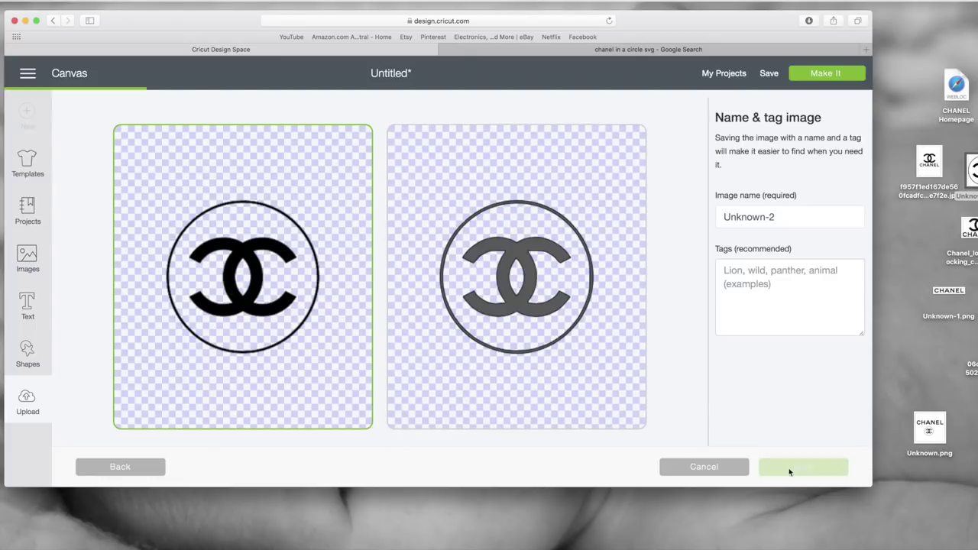
left_click(790, 472)
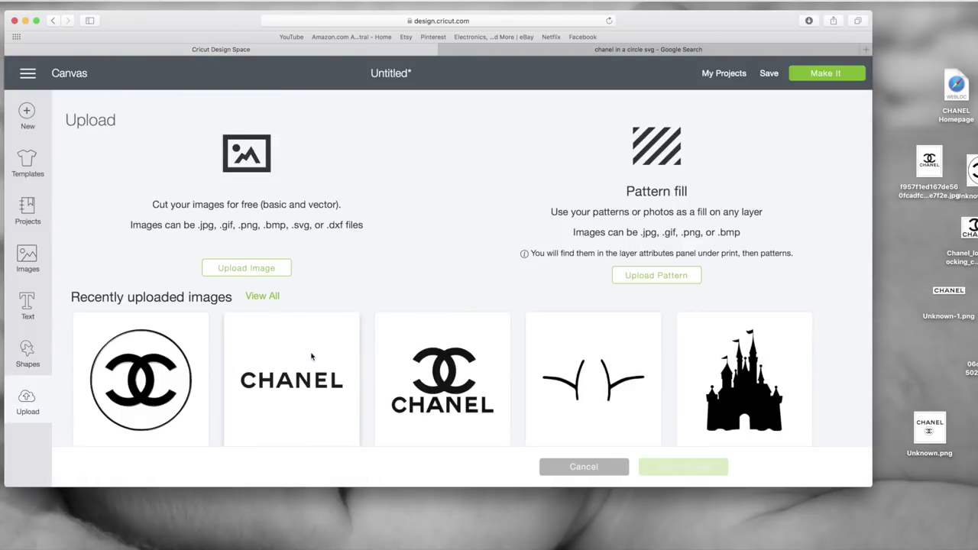
Insert the recently uploaded circled logo, CHANEL wordmark and stacked Chanel logo onto the canvas together
left_click(311, 356)
left_click(142, 378)
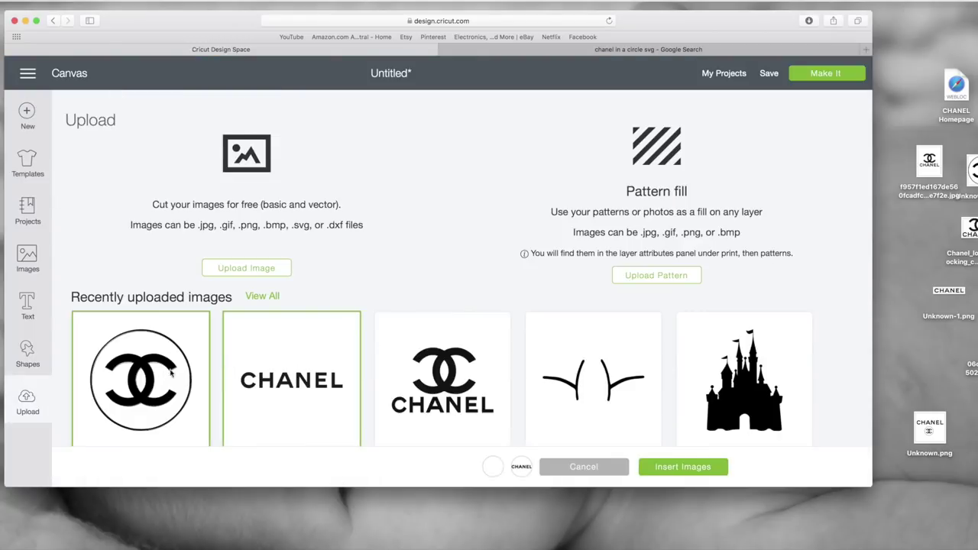
left_click(410, 363)
left_click(683, 467)
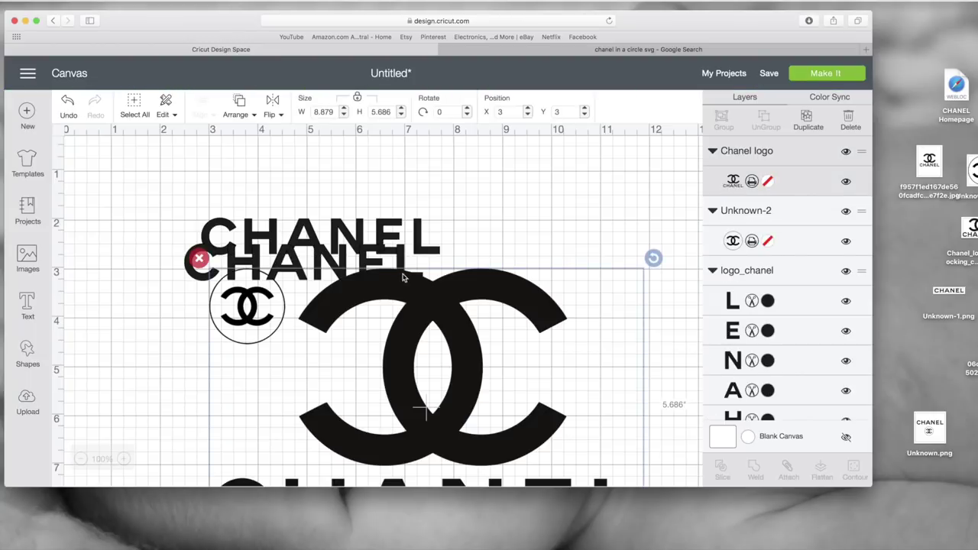
Delete the earlier wordmark, then shrink the stacked Chanel logo to about 5.42 by 3.47 inches and move it right of the circled logo
left_click(421, 241)
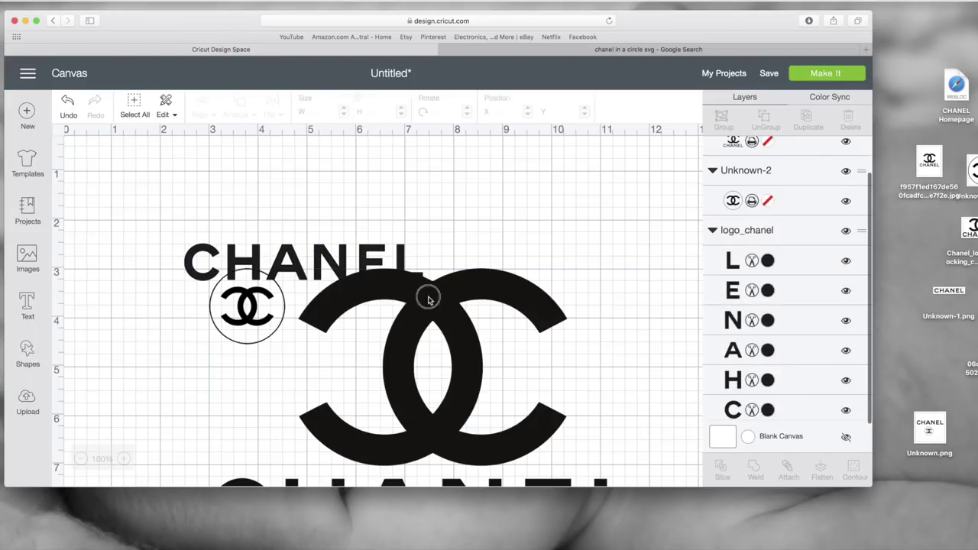
left_click_drag(428, 284, 458, 181)
left_click_drag(638, 428, 500, 343)
left_click_drag(297, 227, 516, 344)
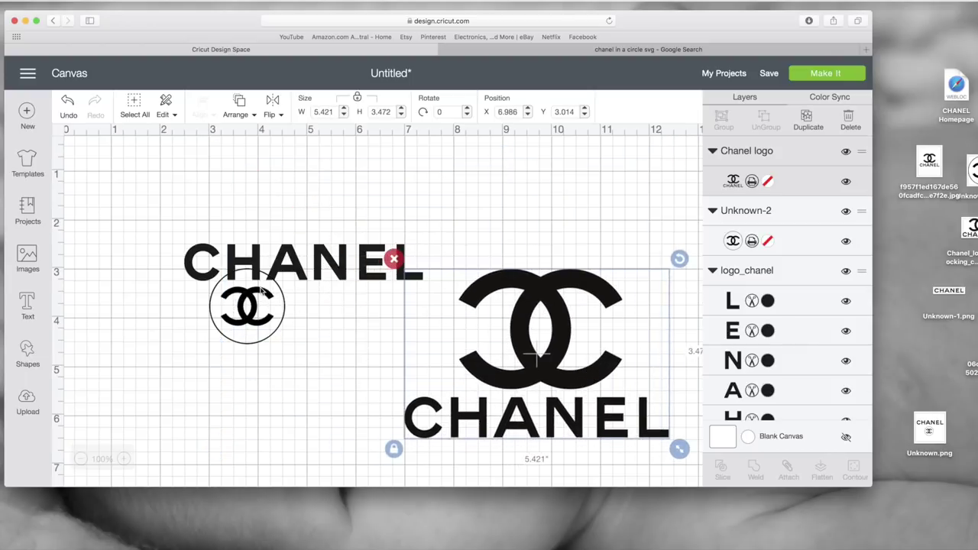
Hide the logo_chanel wordmark, then enlarge the circled logo to about 4.93 by 4.94 inches and place it beside the stacked logo
left_click_drag(297, 274, 274, 450)
left_click(846, 231)
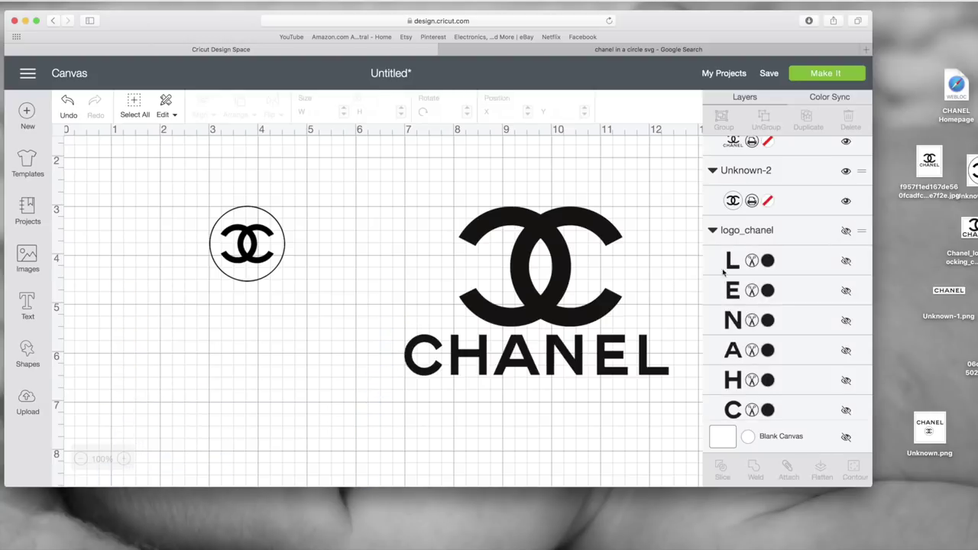
scroll(304, 367, "up", 3)
left_click(252, 337)
left_click_drag(295, 369, 443, 443)
left_click_drag(351, 331, 317, 309)
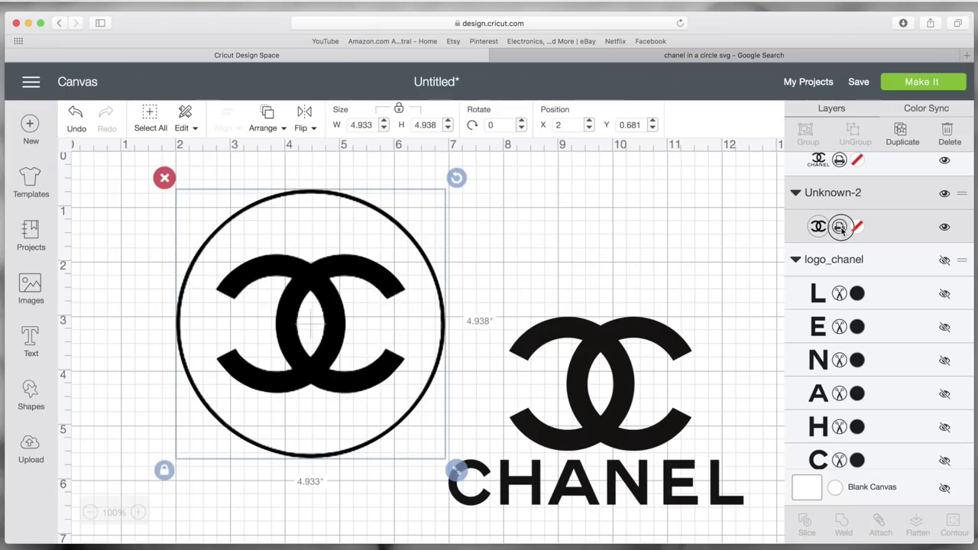
Change the circled logo's layer attribute from Print to Cut
left_click(840, 227)
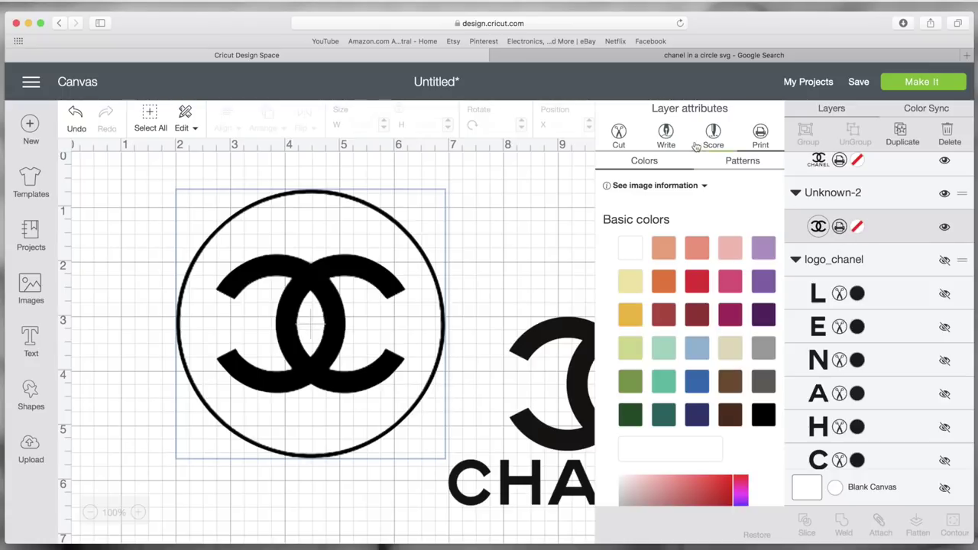
left_click(619, 134)
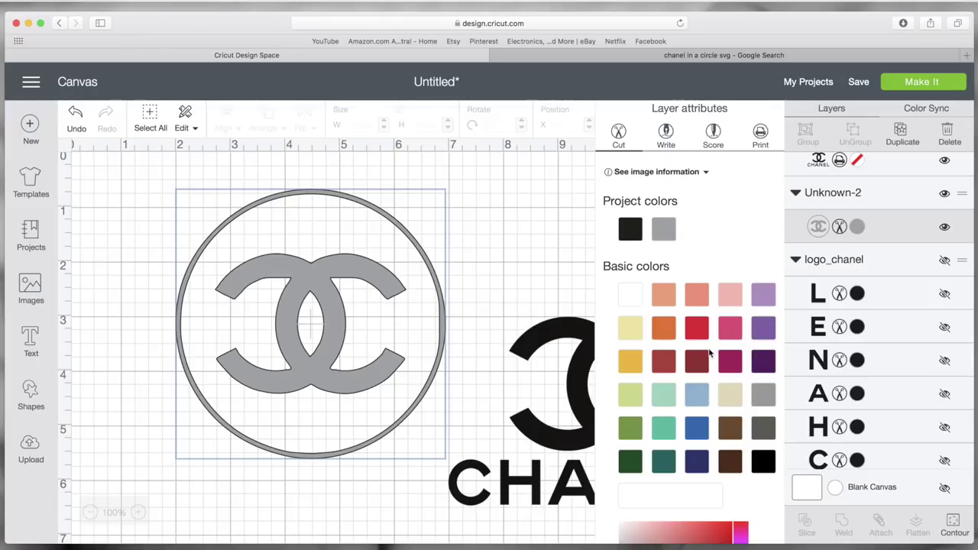
Try red, Pink Crystal, #AA1E58 and Sour Apple on the circled logo, and set its colour back to grey #9EA1A2
left_click(697, 328)
left_click(697, 294)
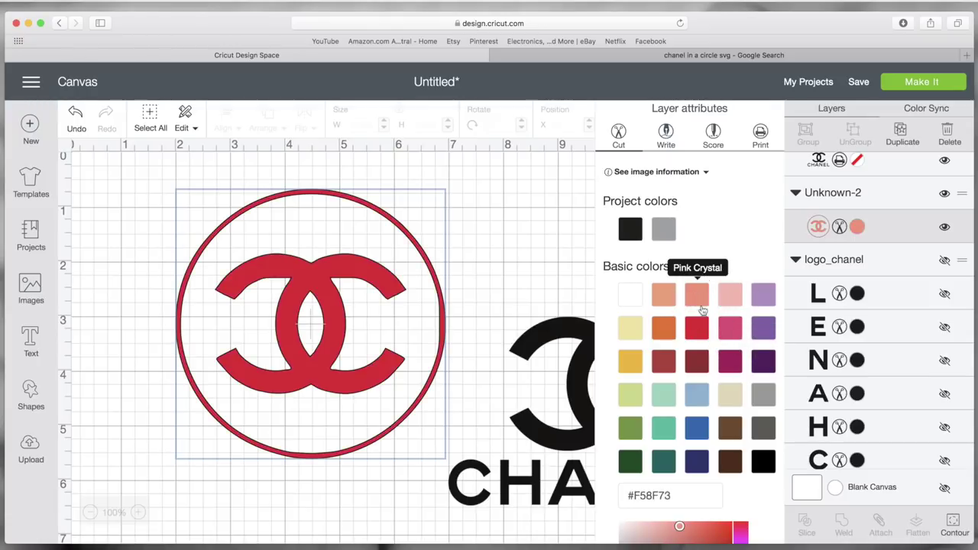
left_click(733, 359)
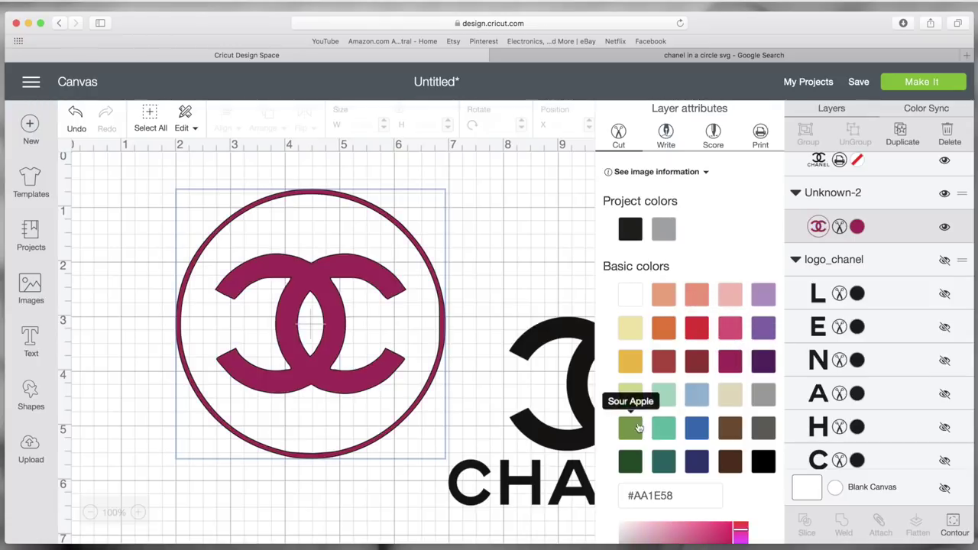
left_click(637, 430)
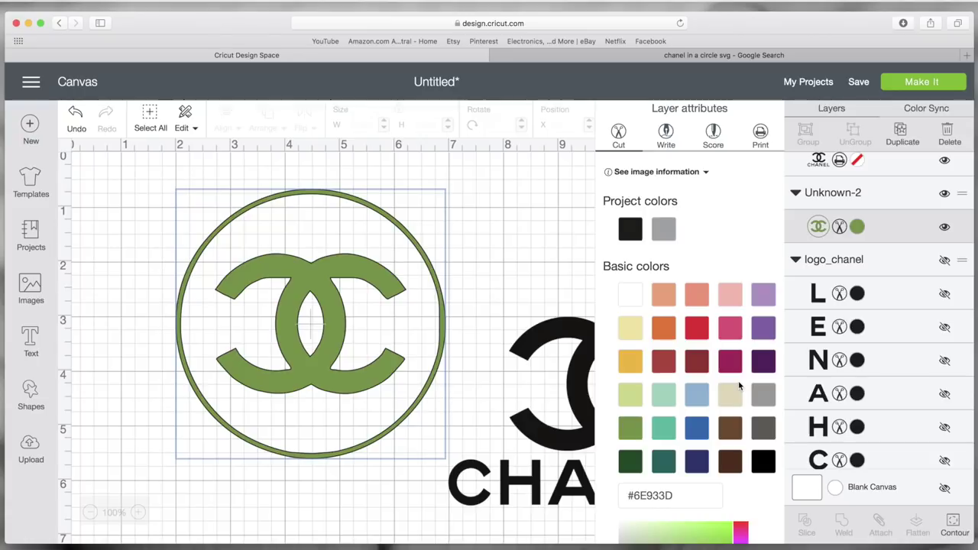
left_click(663, 229)
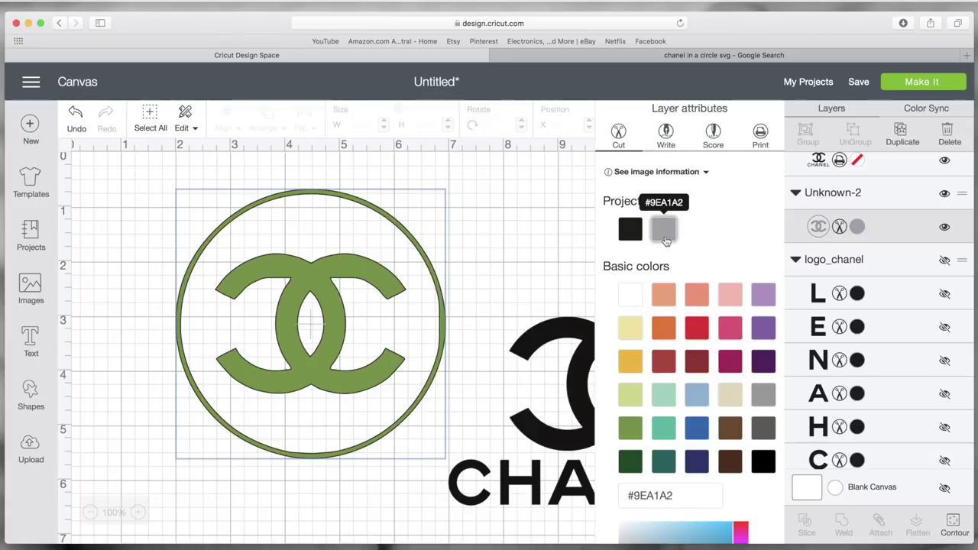
left_click(534, 240)
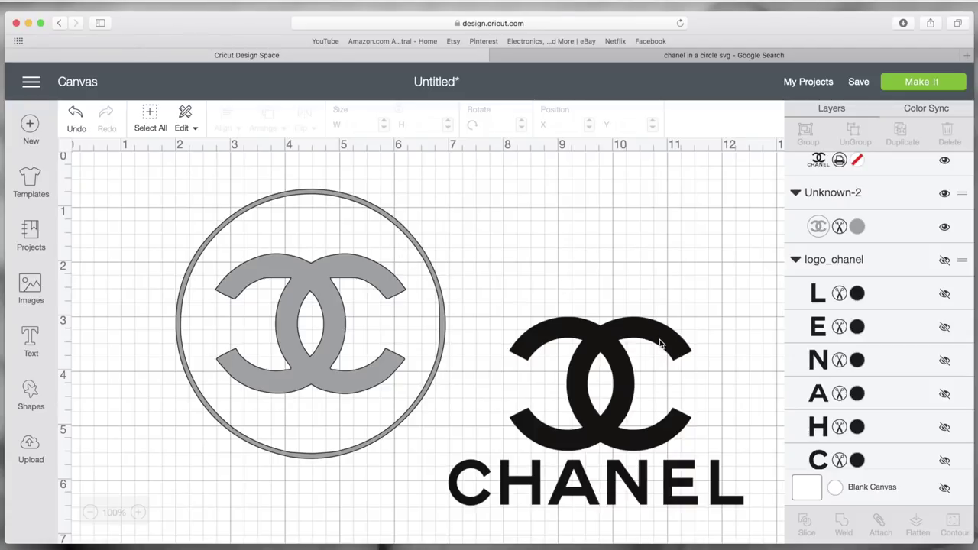
Move the stacked Chanel logo further right, and insert a circle shape between it and the circled logo
left_click_drag(614, 394, 667, 394)
left_click(89, 407)
left_click(31, 394)
left_click(144, 286)
left_click_drag(372, 444, 574, 303)
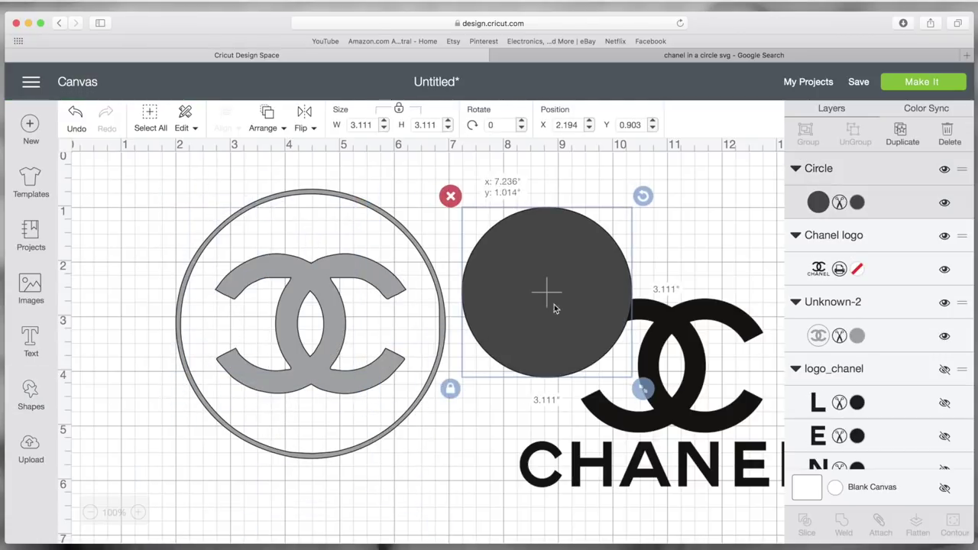
Set the circled logo's width to 5 inches
left_click(430, 257)
left_click(403, 124)
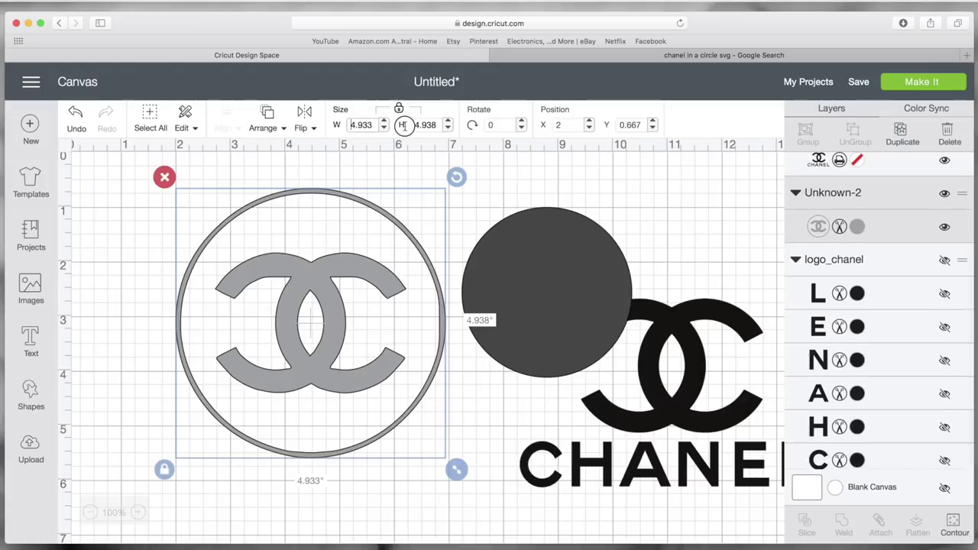
double_click(361, 125)
type("5")
key("Return")
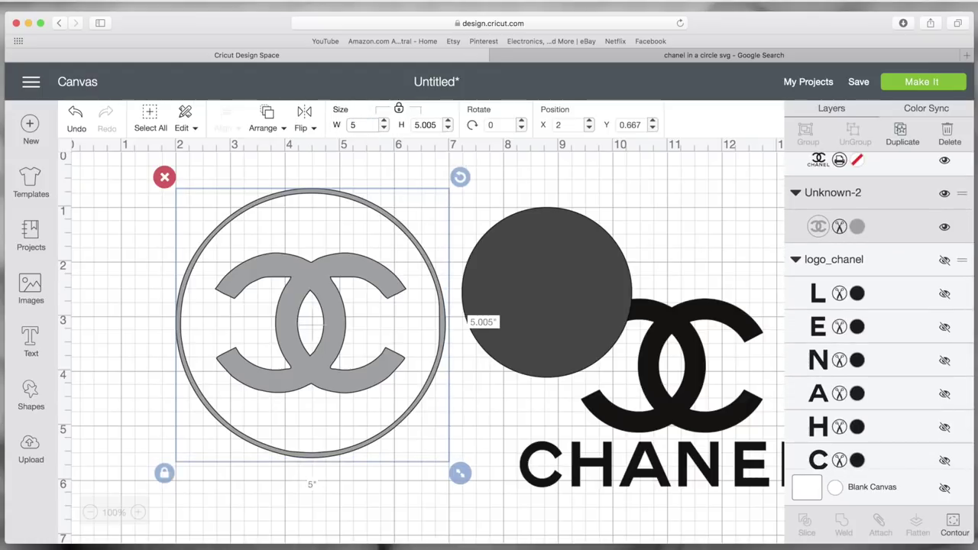
Set the solid circle's width to 5 inches with its proportions locked
left_click(557, 263)
double_click(391, 124)
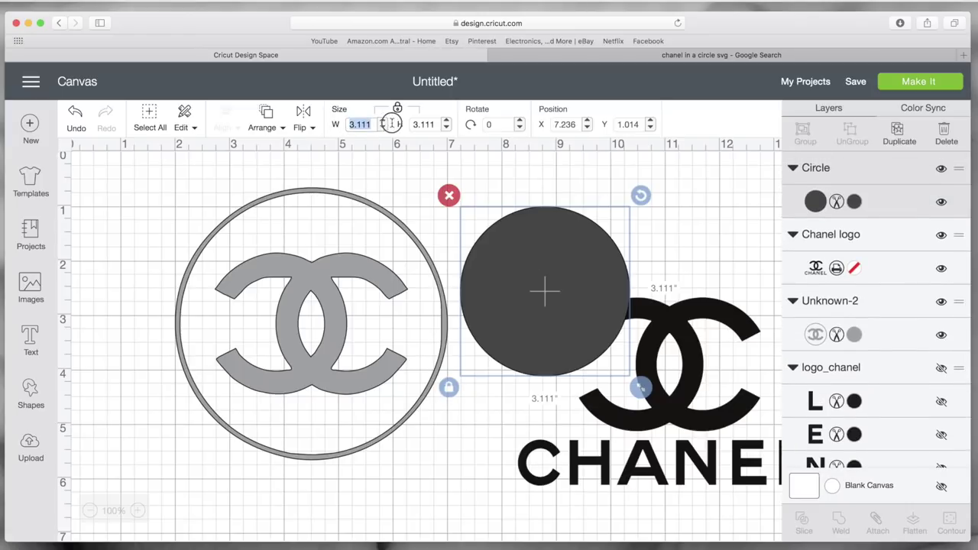
type("5")
key("Return")
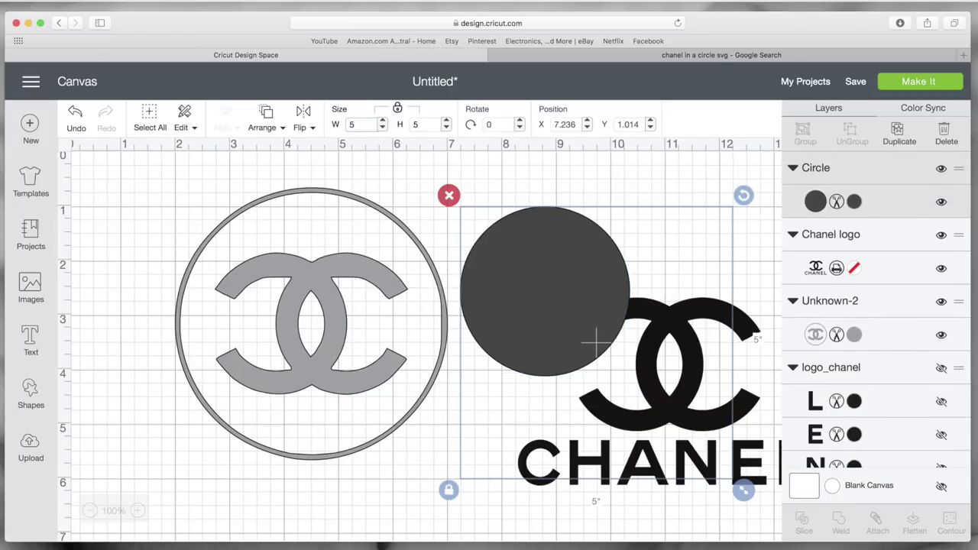
Place the solid circle over the circled logo, select both, and align them with Center
left_click_drag(590, 253, 336, 232)
left_click(482, 273)
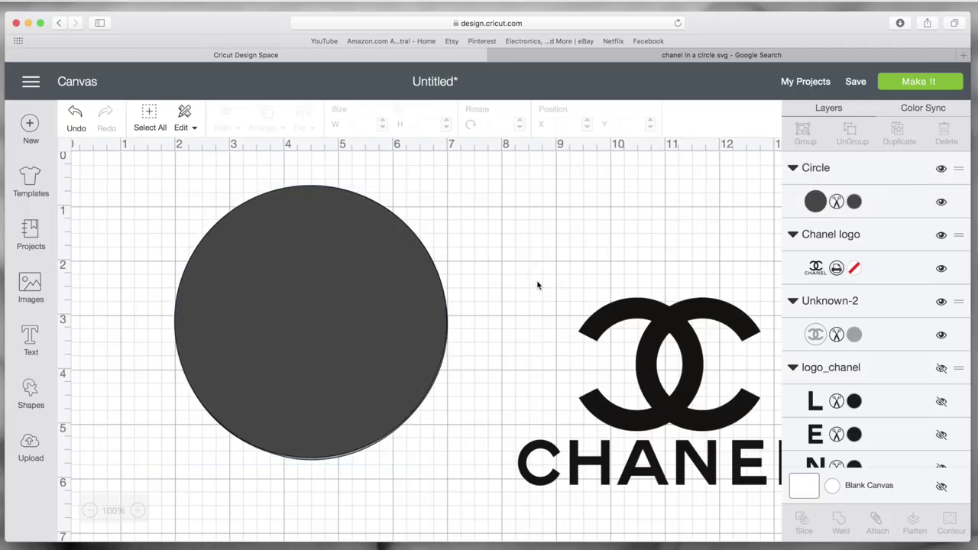
left_click_drag(574, 296, 240, 245)
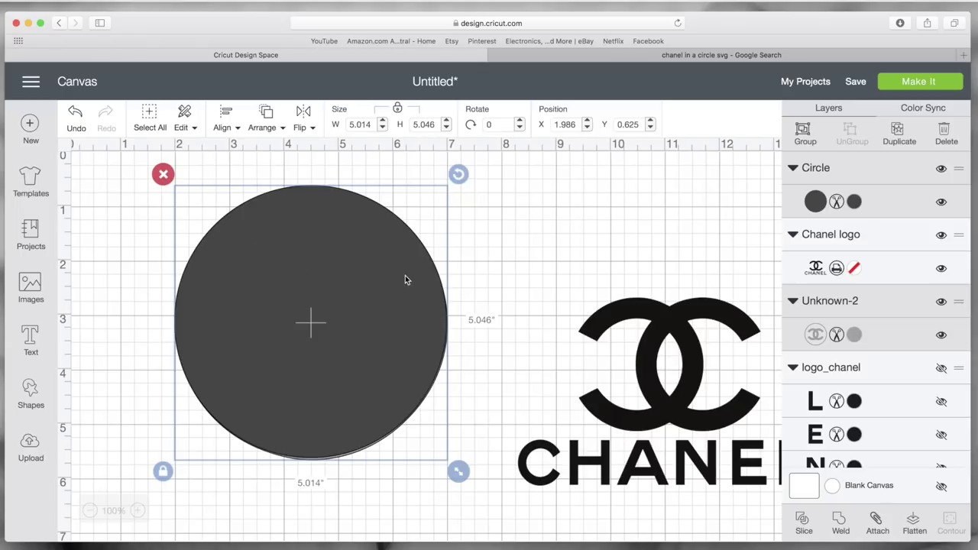
left_click_drag(495, 274, 231, 248)
left_click(226, 127)
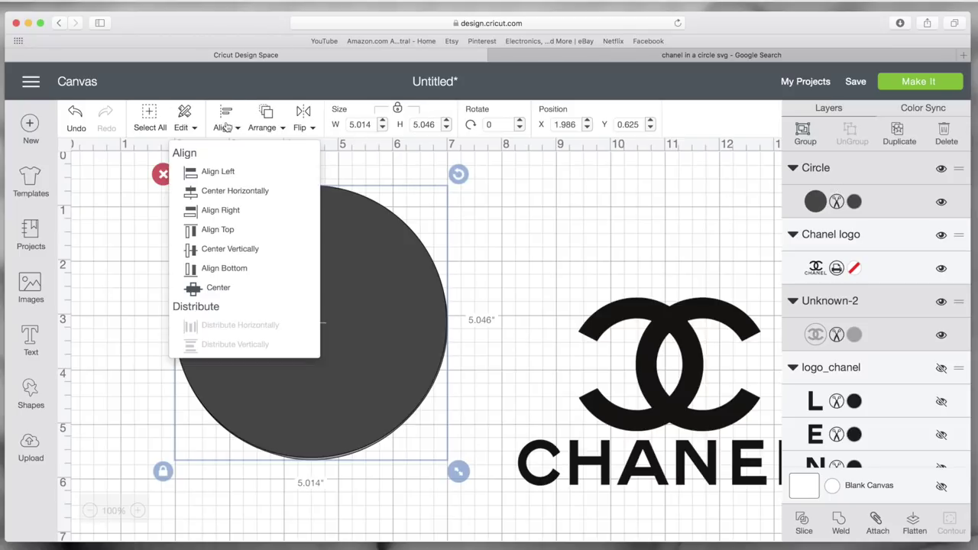
left_click(203, 290)
left_click(345, 277)
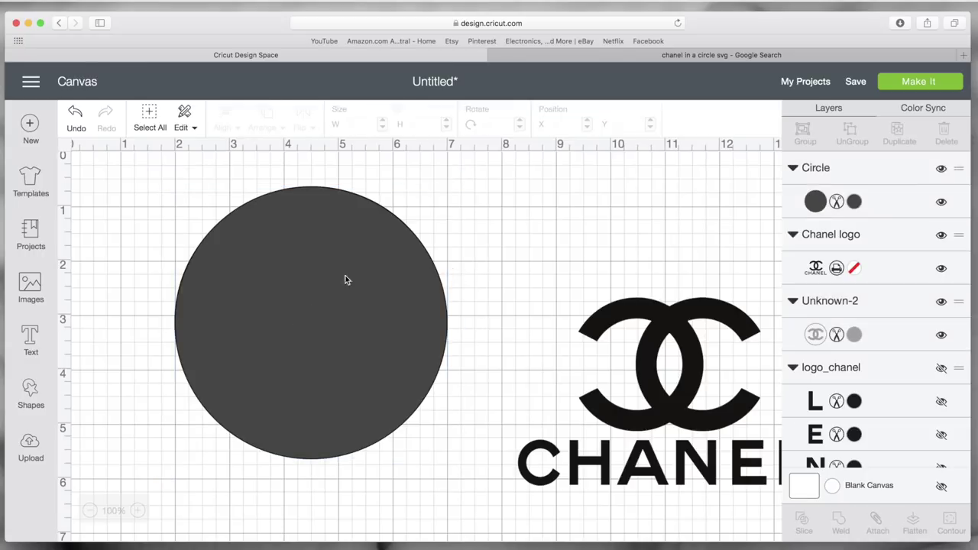
Duplicate the solid circle, offset the copy beside it, and send the original circle behind the circled logo with Move To Back
left_click(911, 143)
left_click_drag(415, 351, 568, 308)
left_click(262, 289)
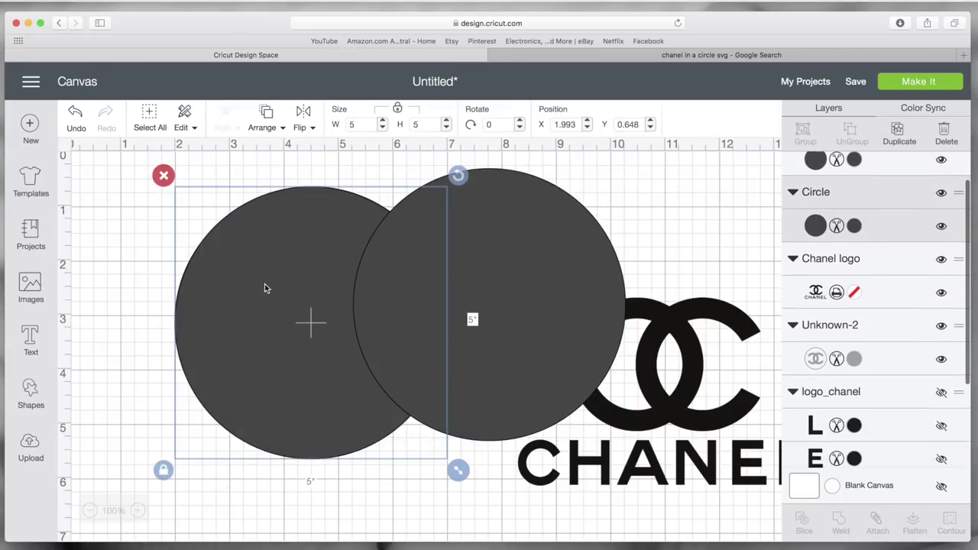
left_click(273, 126)
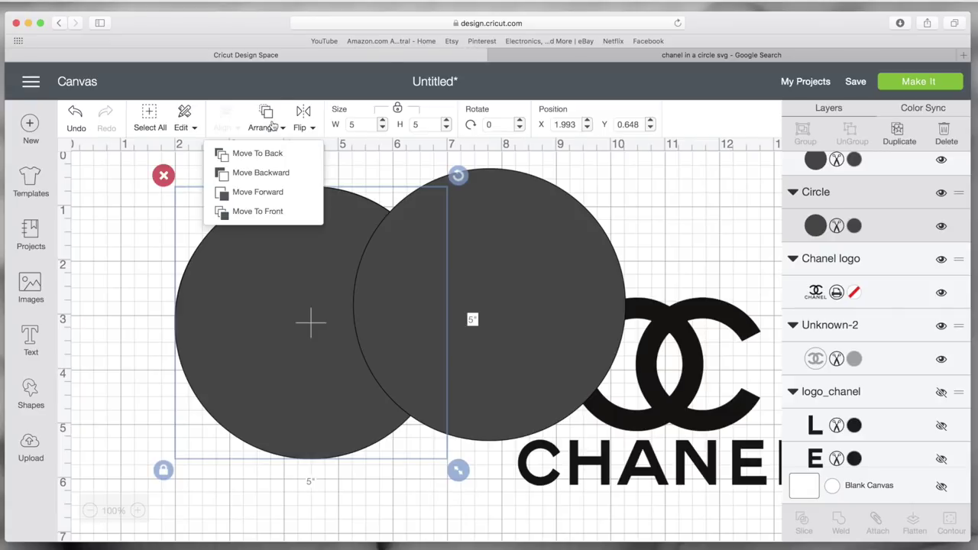
left_click(269, 153)
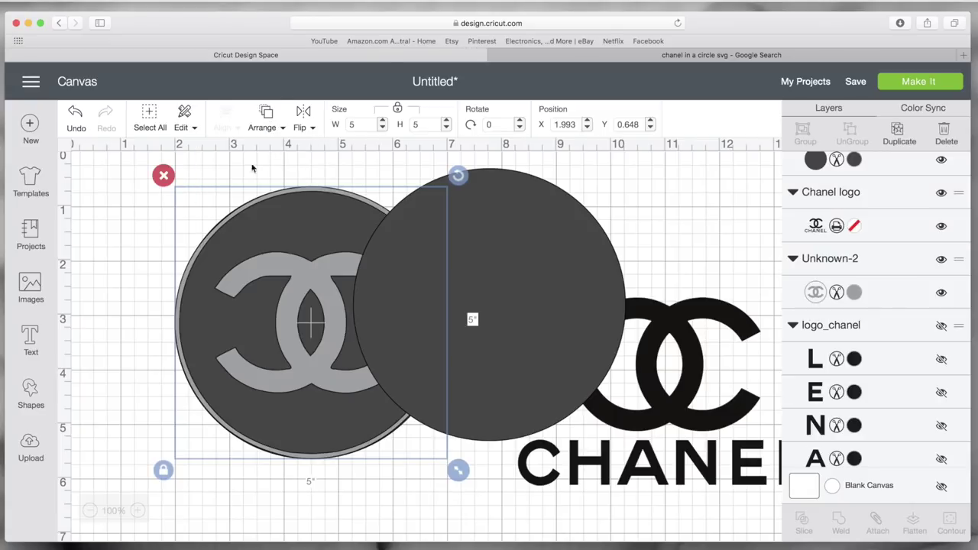
Place the duplicate circle over the circled logo and shrink it to about 4.78 inches so it fits inside the ring
left_click(131, 226)
left_click_drag(497, 289, 316, 313)
left_click_drag(461, 469, 445, 454)
left_click_drag(356, 360, 367, 367)
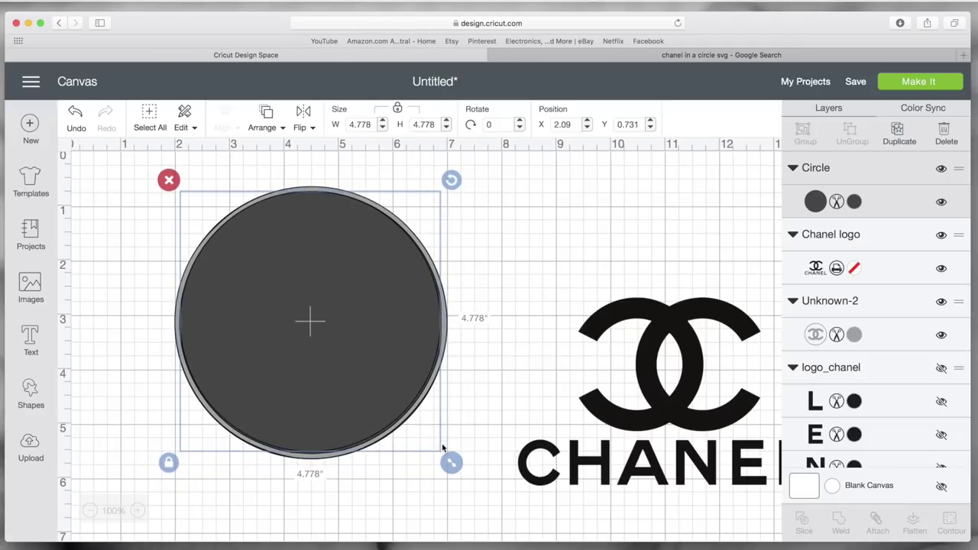
Recolor the smaller circle light pink
left_click(816, 204)
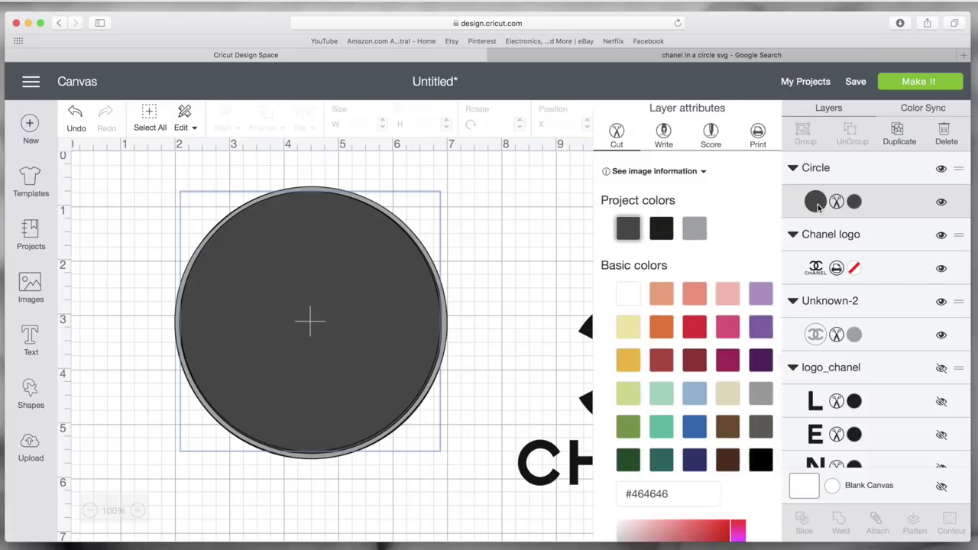
left_click(727, 291)
left_click(507, 305)
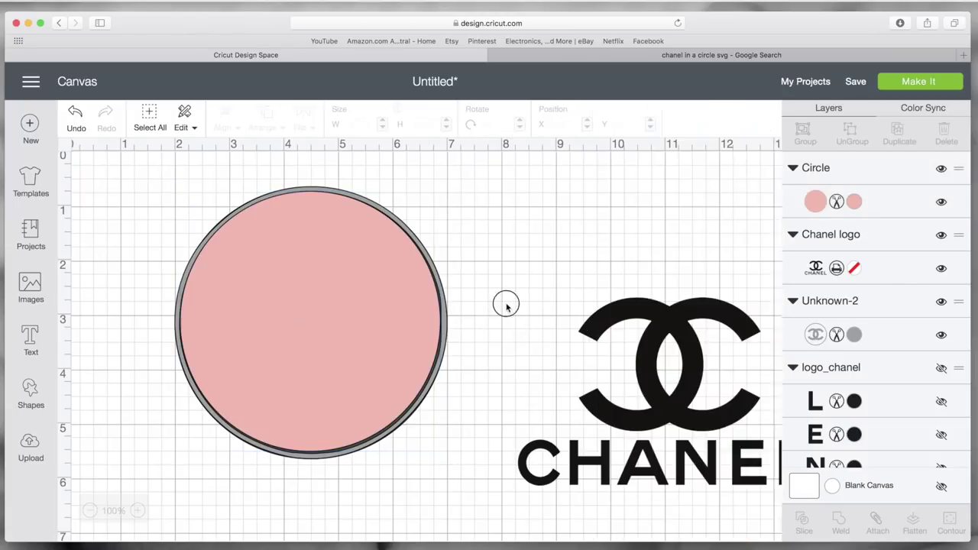
Enlarge the pink circle slightly, to about 4.81 inches wide
left_click(372, 356)
left_click(494, 400)
left_click(430, 363)
left_click_drag(452, 461, 454, 460)
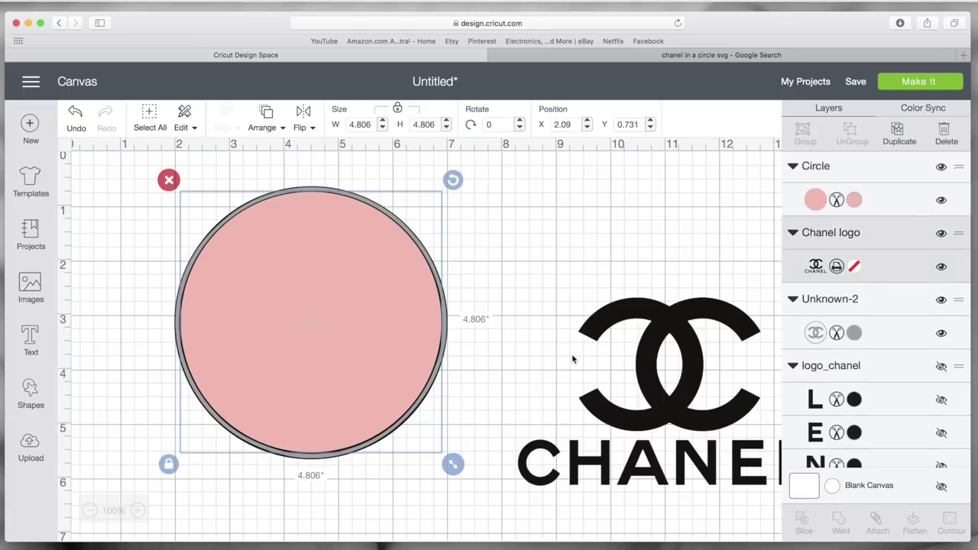
Move the grey circled logo out from between the two circles, over to the stacked Chanel logo
left_click(572, 354)
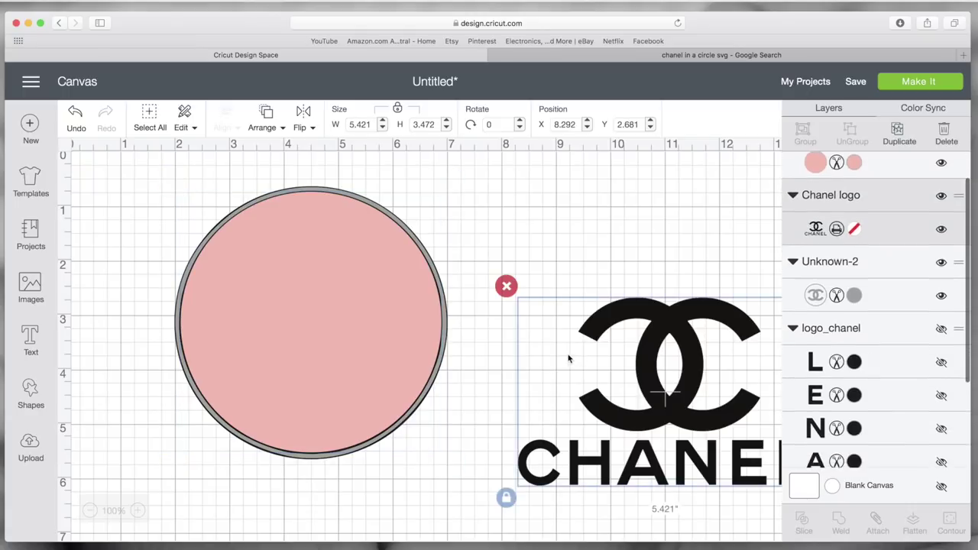
left_click(447, 340)
left_click_drag(447, 341, 790, 302)
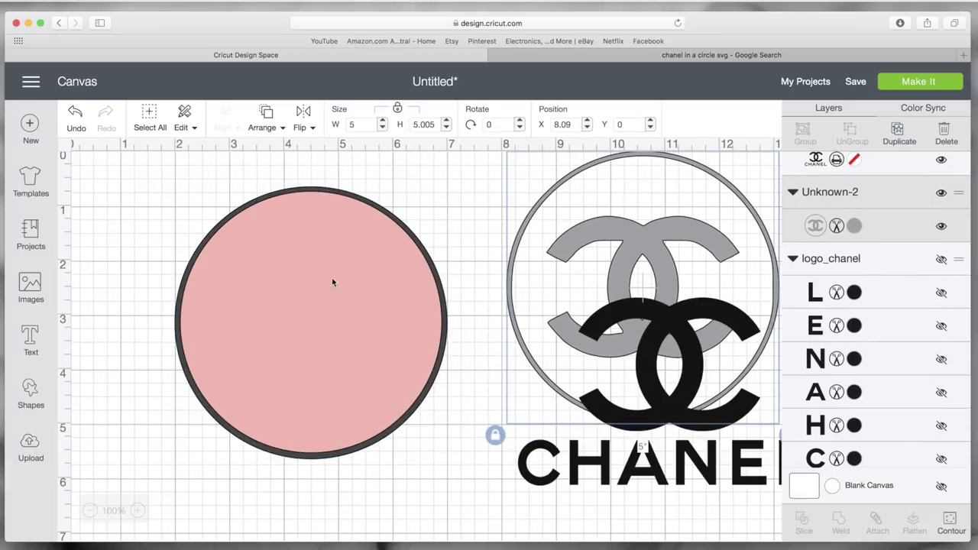
Select the pink circle and the larger dark circle, align them with Center, and slice them
left_click(187, 215)
left_click_drag(136, 213, 246, 270)
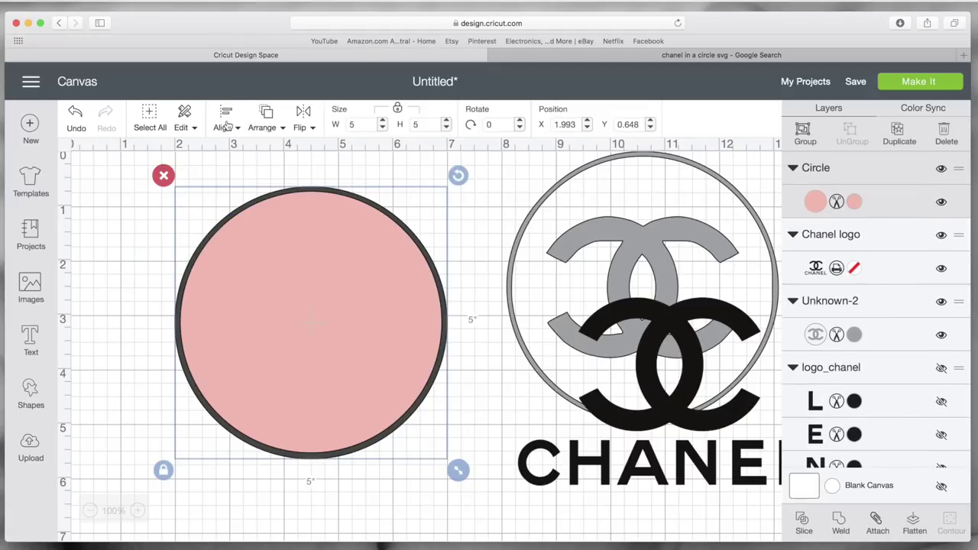
left_click(226, 118)
left_click(240, 290)
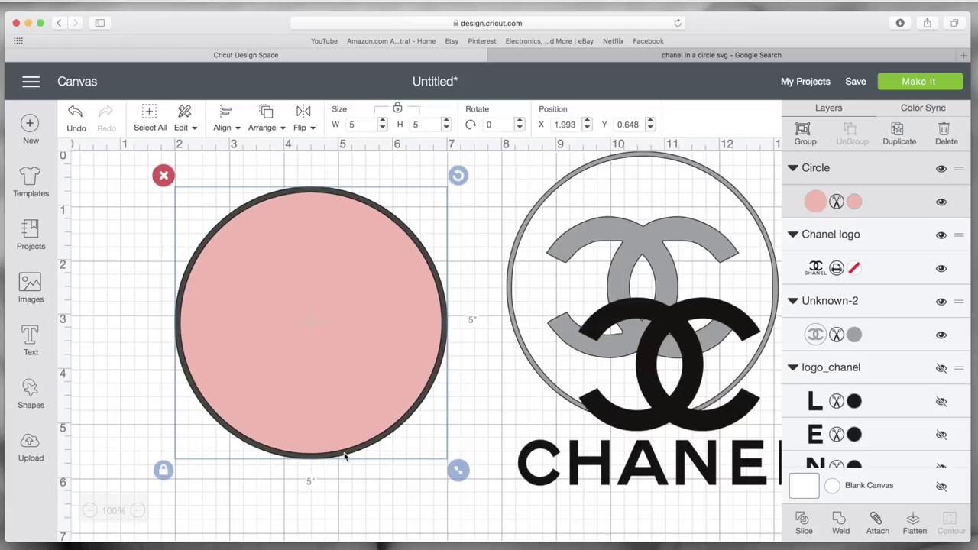
left_click(804, 524)
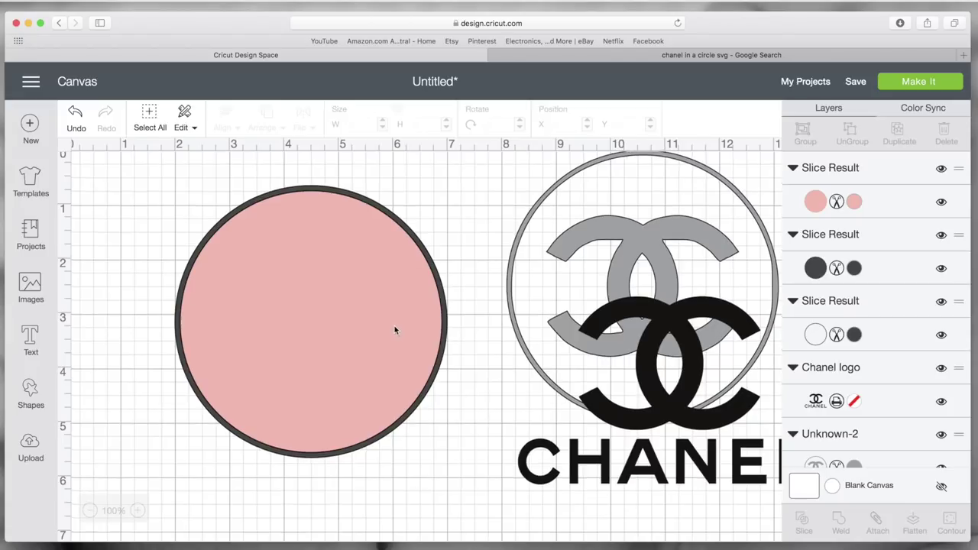
Pull the pink and dark inner discs away from the sliced ring
scroll(371, 311, "down", 1)
left_click_drag(372, 311, 559, 443)
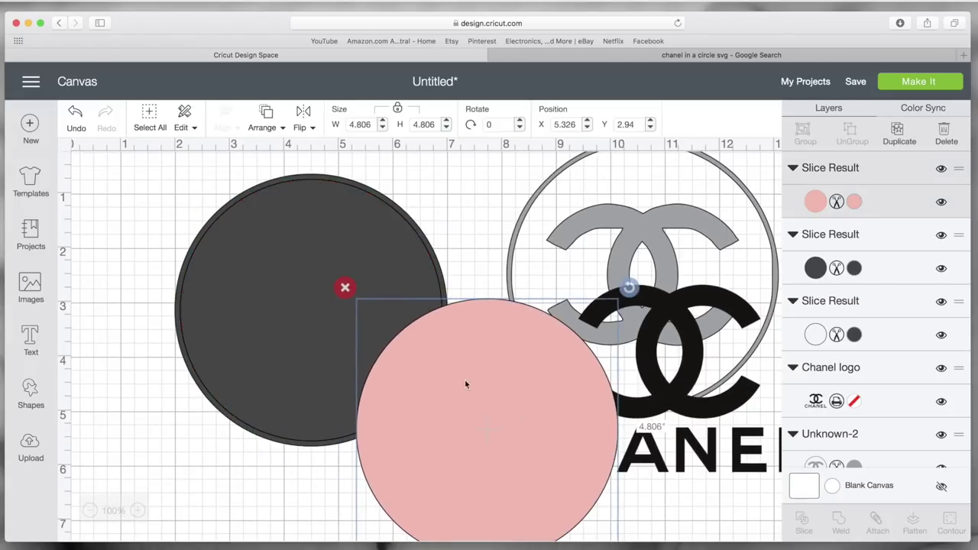
left_click_drag(301, 283, 194, 374)
scroll(194, 374, "down", 1)
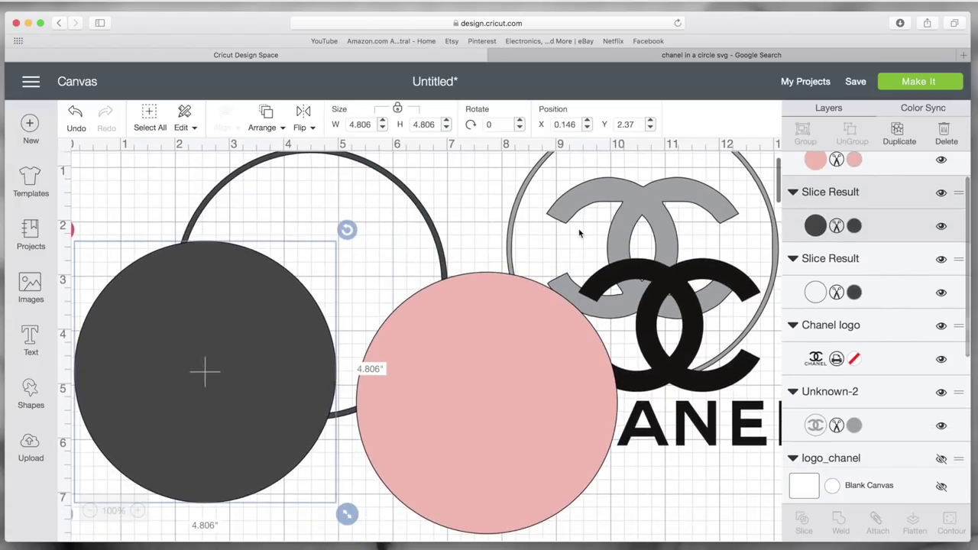
scroll(423, 247, "up", 1)
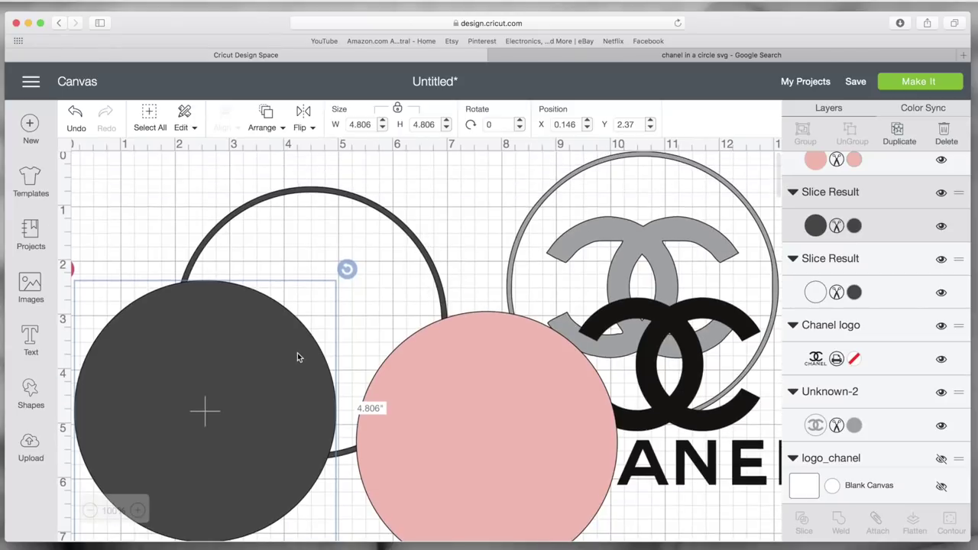
Delete both leftover discs and move the remaining ring further left on the canvas
key("Delete")
left_click_drag(181, 344, 465, 310)
left_click_drag(369, 325, 126, 330)
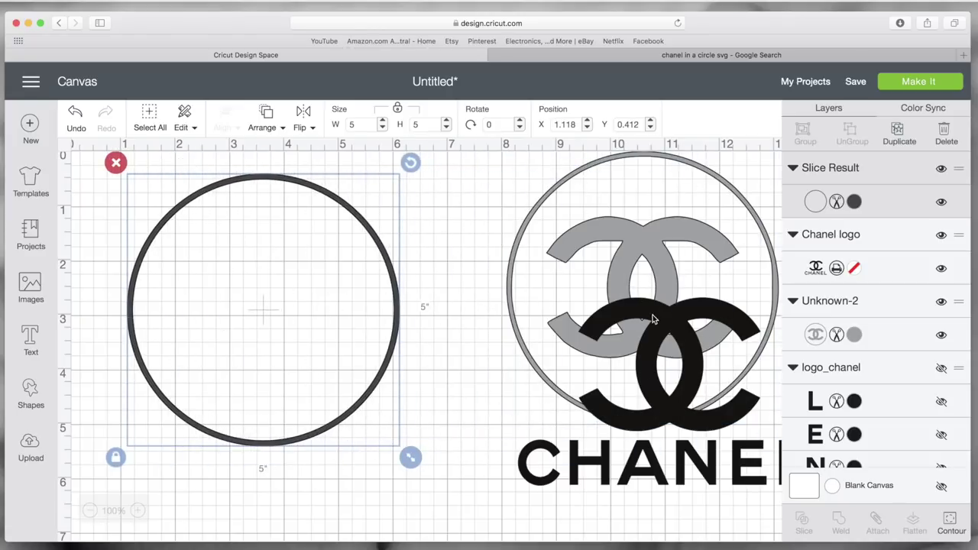
Delete the grey circled logo and move the stacked Chanel logo up and left, beside the ring
left_click_drag(656, 253, 526, 272)
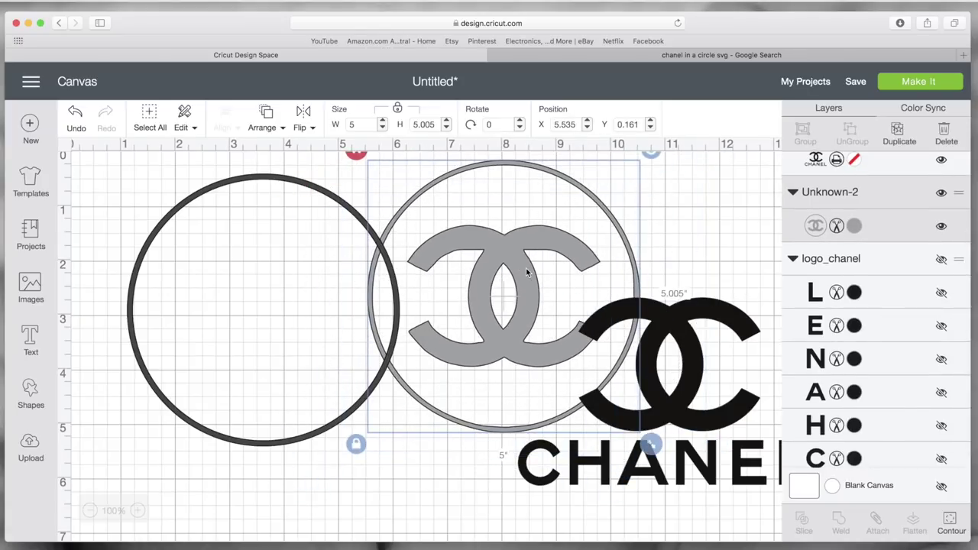
key("Delete")
left_click_drag(712, 444, 631, 344)
left_click(684, 429)
left_click_drag(750, 404, 431, 334)
left_click(513, 486)
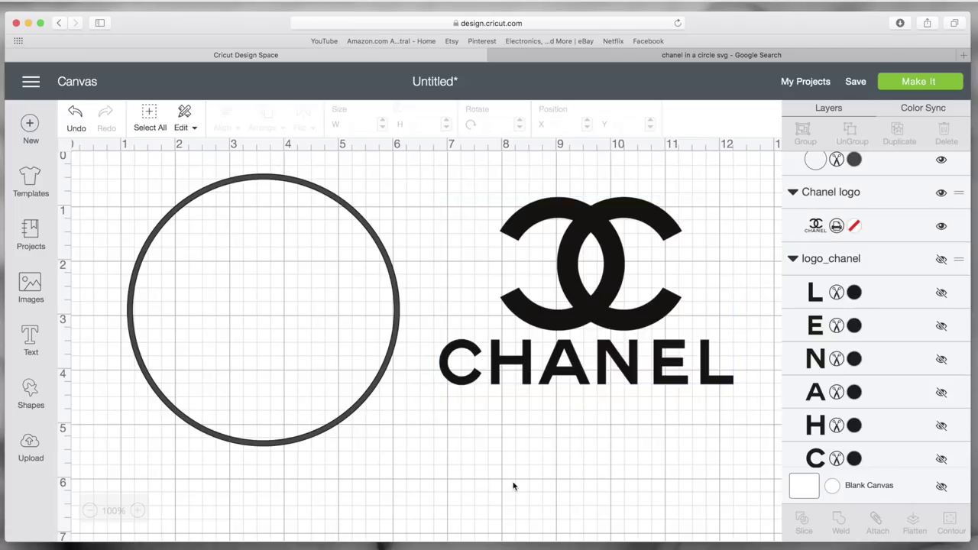
Insert a square, unlock its proportions, and stretch it to about 6.56 inches wide so it covers the CHANEL lettering below the symbol
left_click(30, 395)
left_click(91, 288)
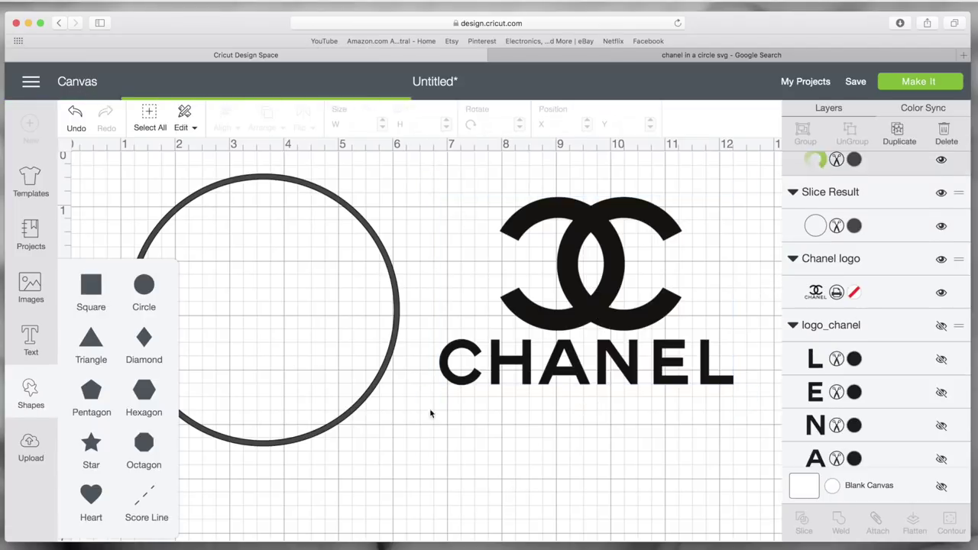
left_click_drag(385, 459, 496, 428)
left_click(387, 514)
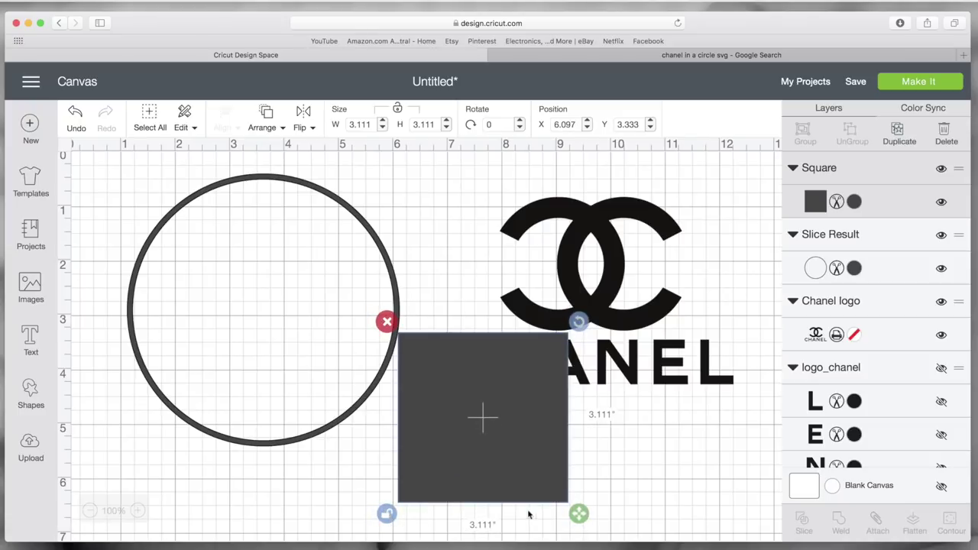
left_click_drag(579, 514, 765, 455)
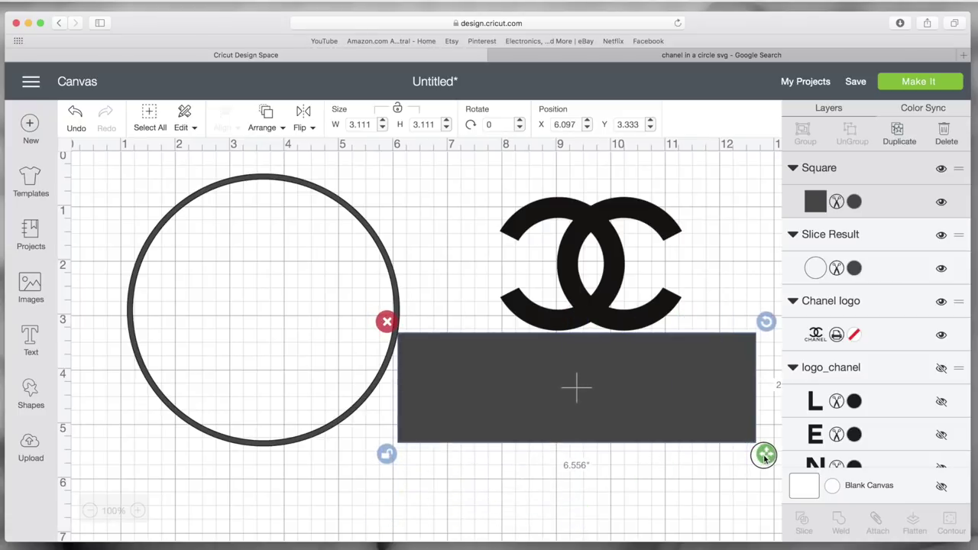
mouse_move(642, 416)
left_mouse_down()
mouse_move(644, 470)
mouse_move(644, 426)
mouse_move(648, 433)
left_mouse_up()
left_click(664, 502)
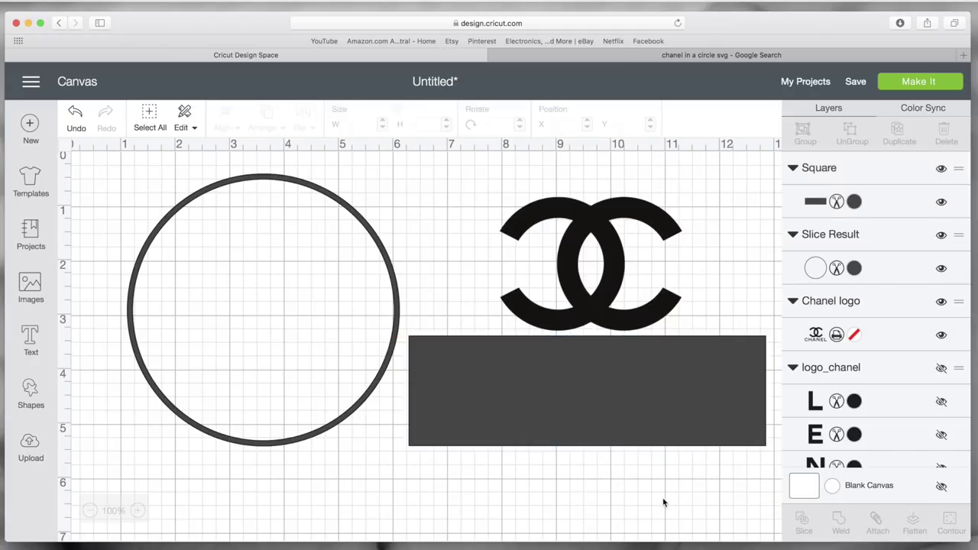
Select the stacked Chanel logo together with the covering rectangle and slice them
left_click_drag(677, 492, 626, 304)
left_click(614, 472)
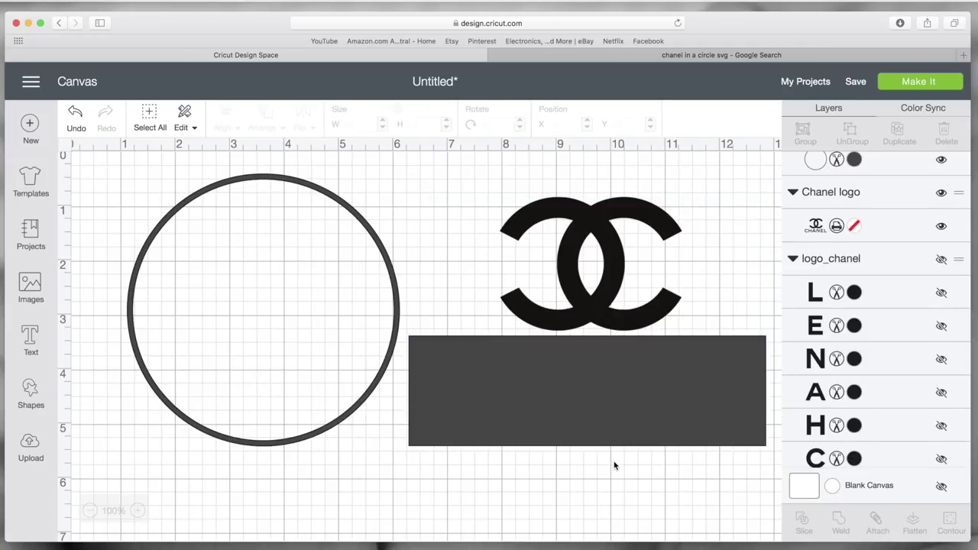
left_click(600, 234)
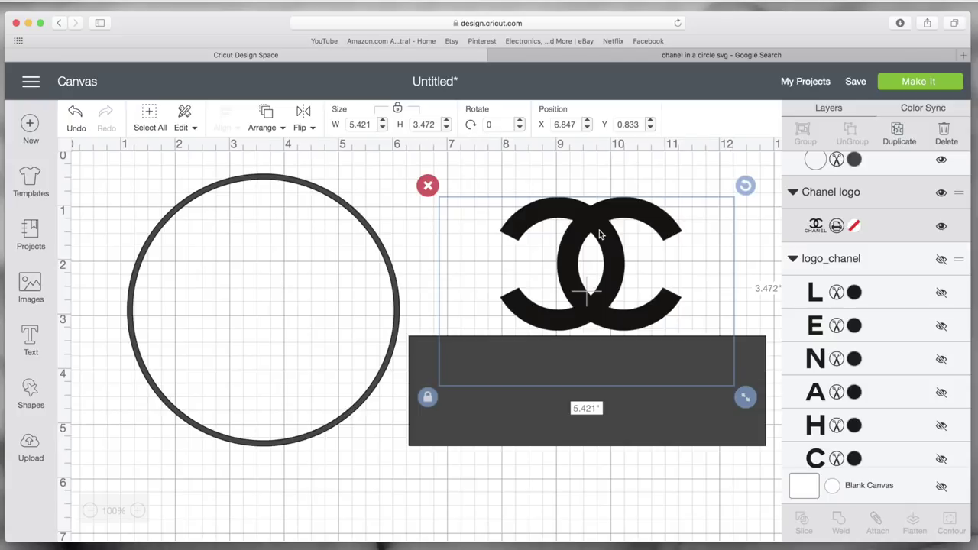
left_click(667, 413, "shift")
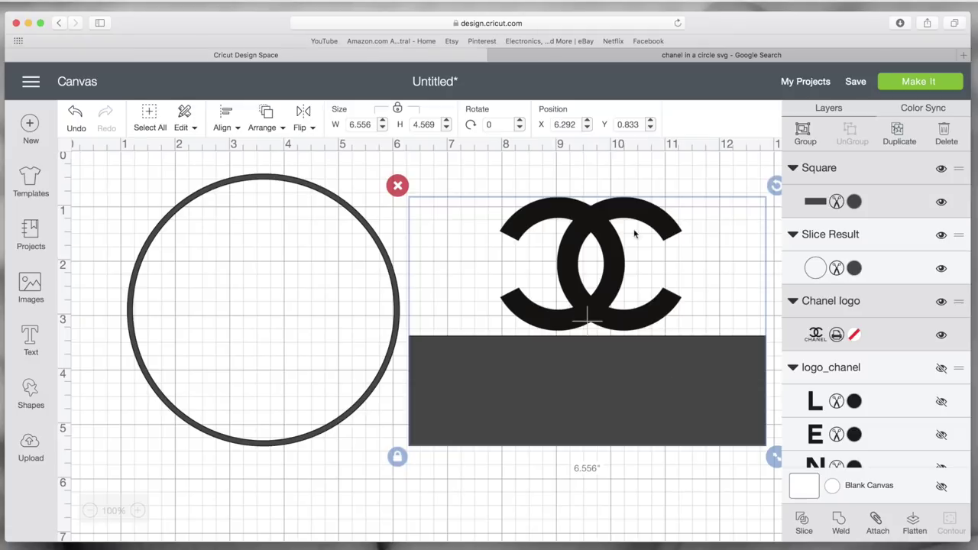
left_click(804, 524)
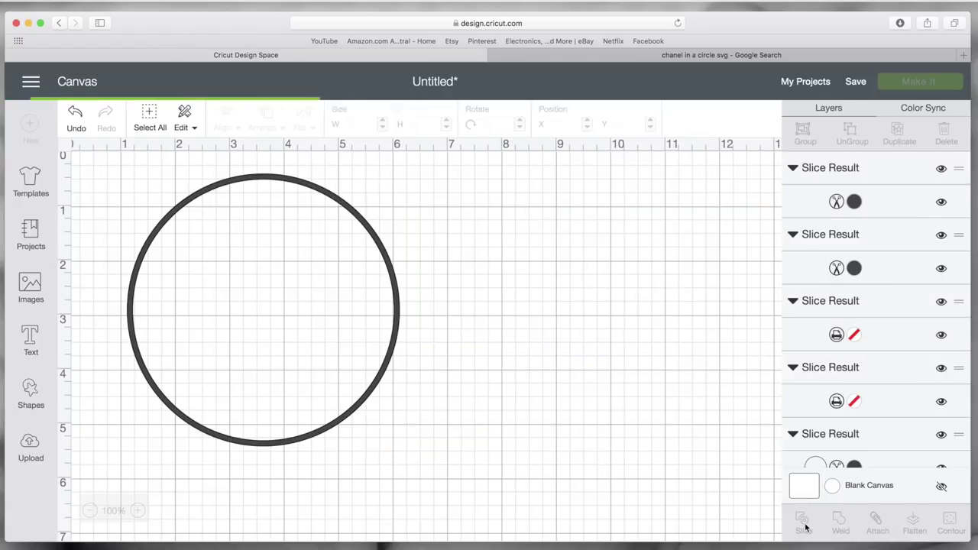
Separate the slice results, and delete the rectangle with the letter cutouts and the dark grey lettering
left_click_drag(711, 433, 635, 516)
left_click_drag(635, 370, 512, 393)
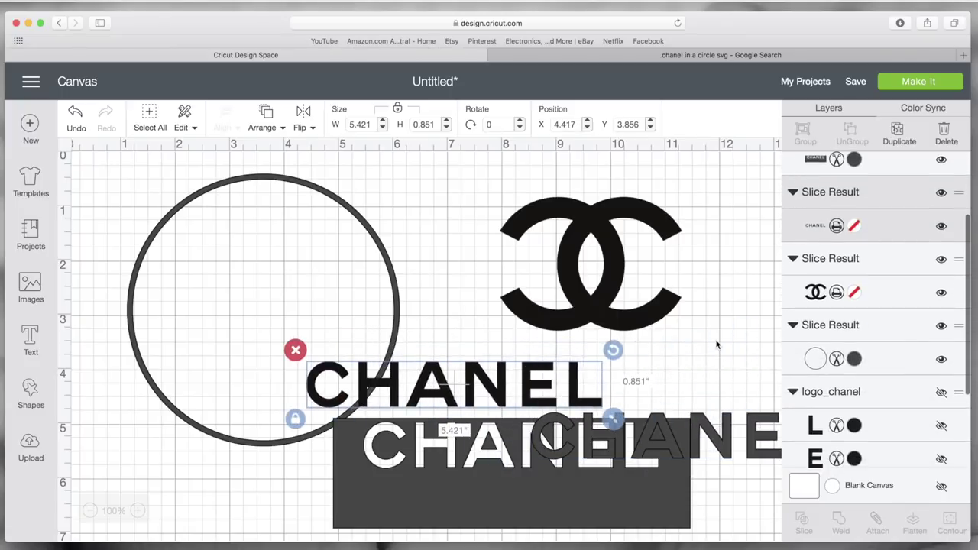
left_click(470, 489)
key("Delete")
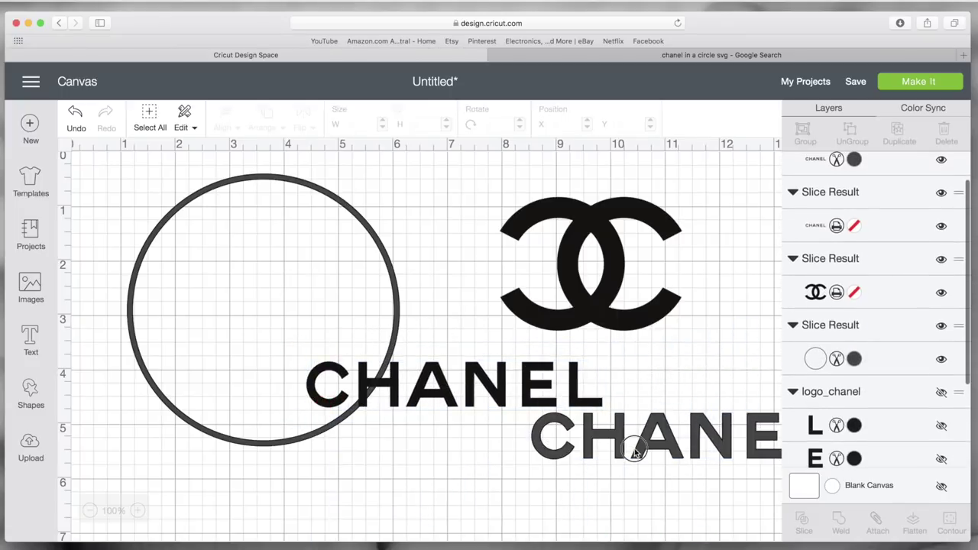
left_click(636, 450)
key("Delete")
Unhide the logo_chanel layer and move its CHANEL lettering slightly upward on the canvas
scroll(585, 440, "down", 5)
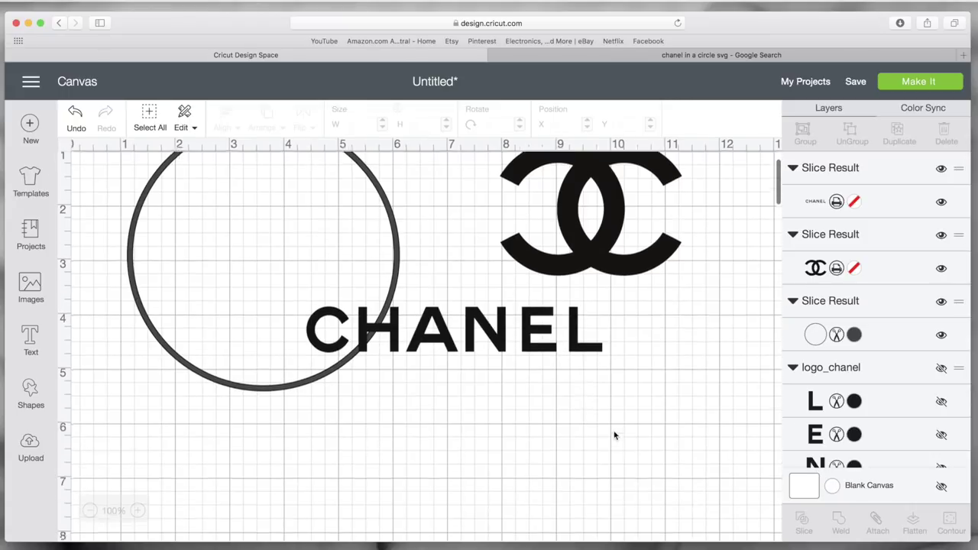
scroll(597, 436, "down", 2)
scroll(599, 440, "up", 4)
left_click(942, 369)
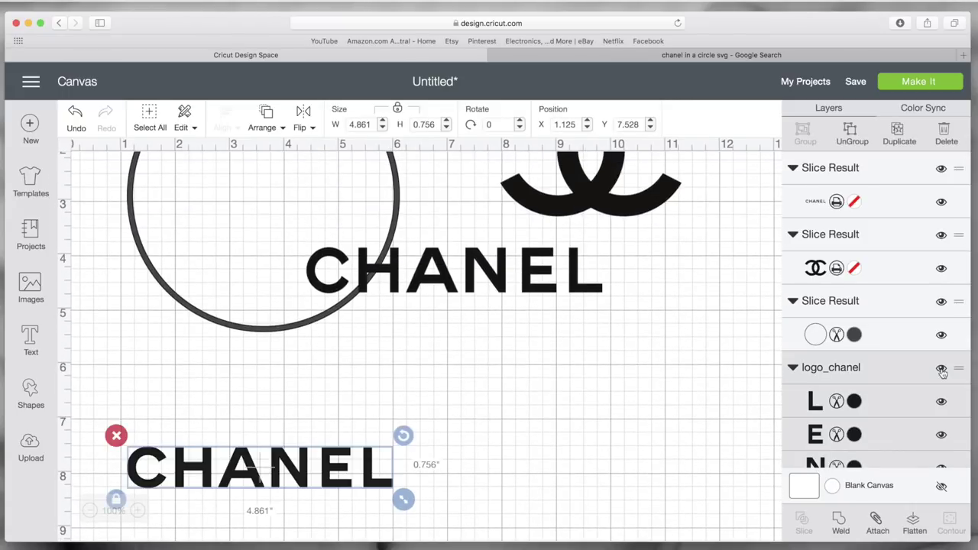
left_click_drag(269, 469, 444, 442)
left_click_drag(328, 479, 323, 448)
left_click(554, 380)
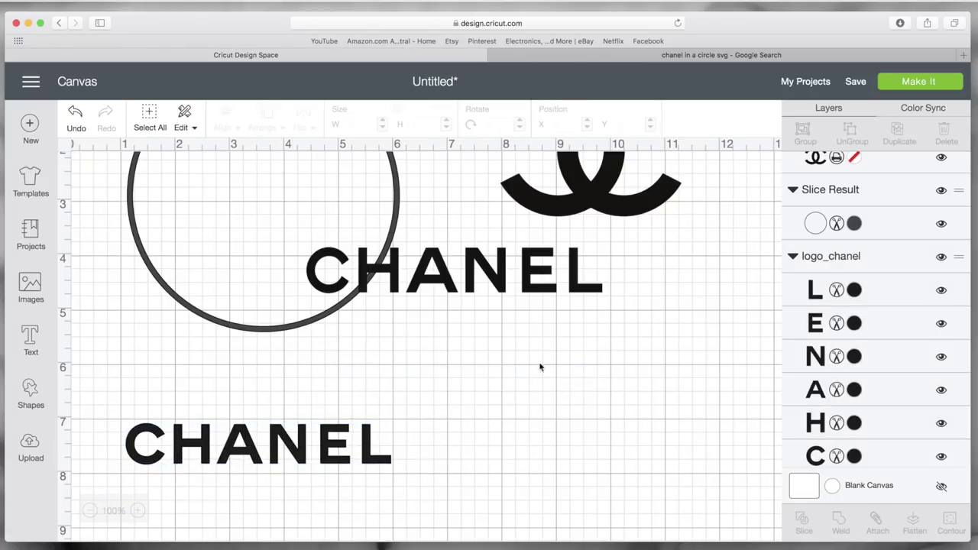
Delete the sliced CHANEL lettering and move the logo_chanel lettering up and right, below the ring and symbol
left_click(497, 273)
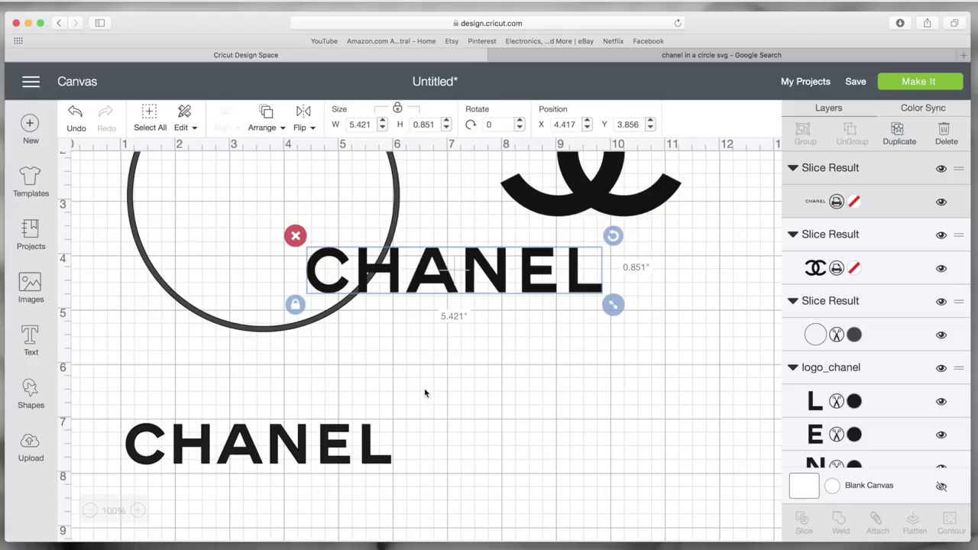
key("Delete")
left_click_drag(343, 452, 512, 398)
scroll(591, 399, "up", 5)
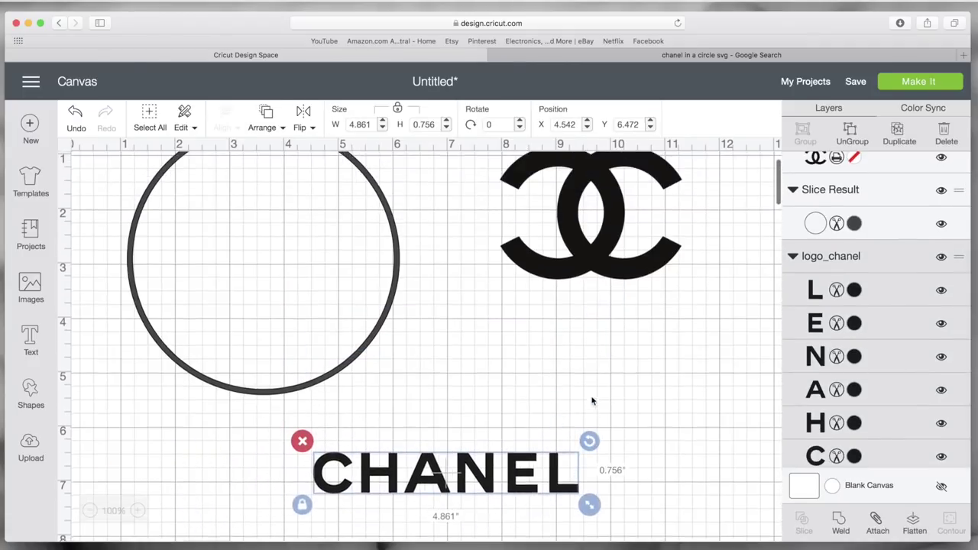
Place the interlocking CC symbol inside the ring, select both, and align them with Center
left_click_drag(605, 301, 278, 349)
left_click(467, 355)
scroll(481, 363, "left", 1)
left_click_drag(485, 386, 242, 295)
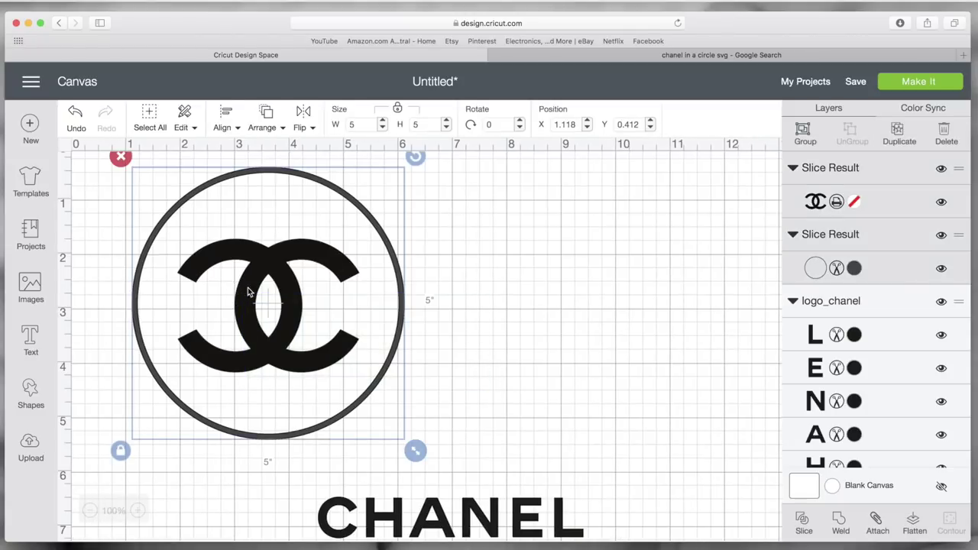
left_click(554, 299)
left_click_drag(531, 403, 267, 325)
left_click(225, 113)
left_click(218, 286)
left_click(536, 264)
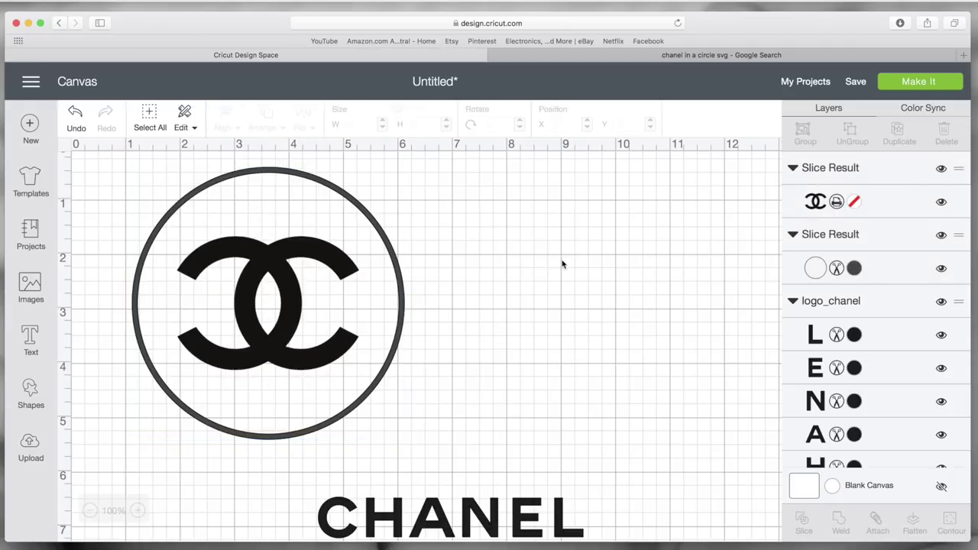
Enlarge the interlocking CC symbol to about 3.66 inches wide, and align it with the ring using Center
left_click(336, 337)
left_click_drag(367, 383, 328, 367)
left_click_drag(459, 397, 283, 343)
scroll(298, 163, "down", 1)
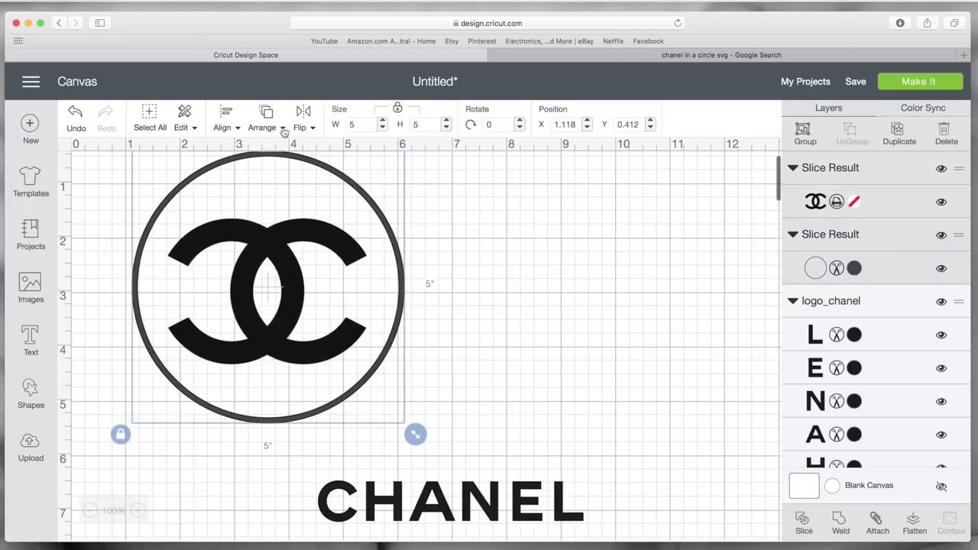
left_click(454, 245)
left_click_drag(482, 354, 167, 244)
left_click(222, 128)
left_click(224, 286)
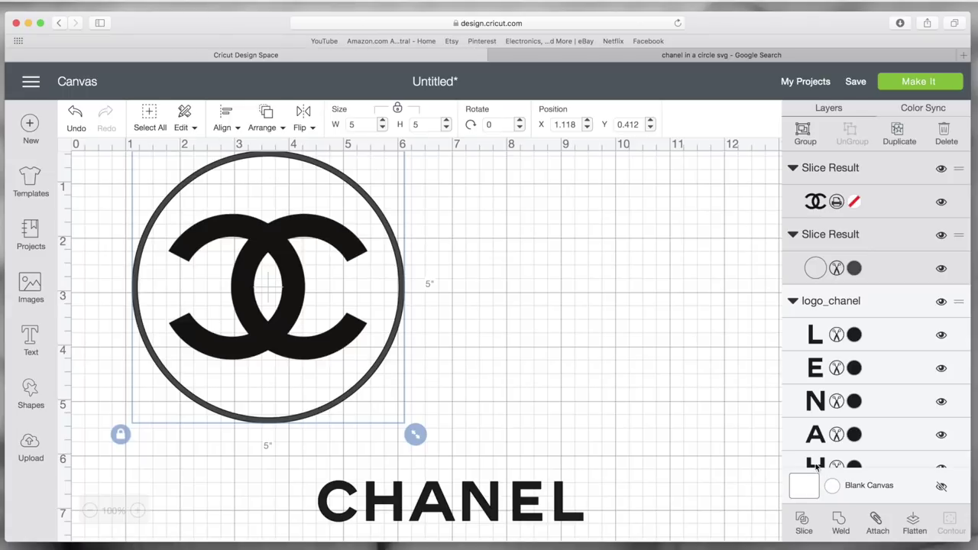
Attach the CC symbol to the ring and move the attached design slightly right on the canvas
left_click(878, 524)
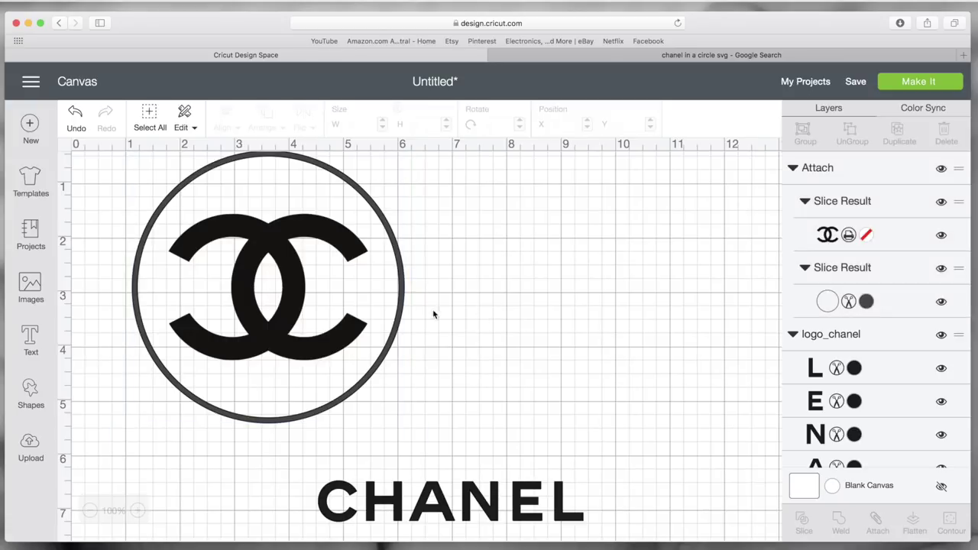
left_click_drag(307, 292, 358, 300)
left_click(492, 306)
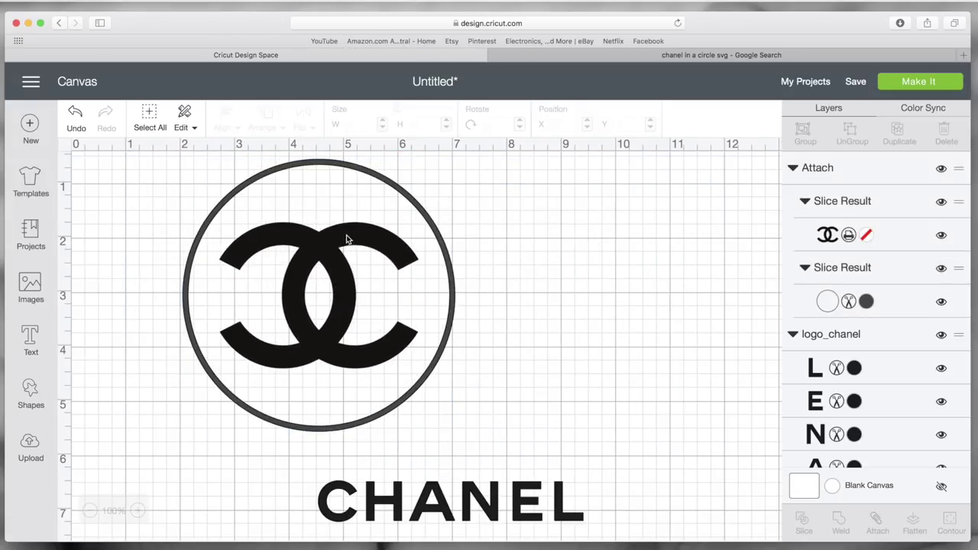
Detach the CC symbol from the ring, shift it inside the ring, and realign both with Center
left_click(380, 260)
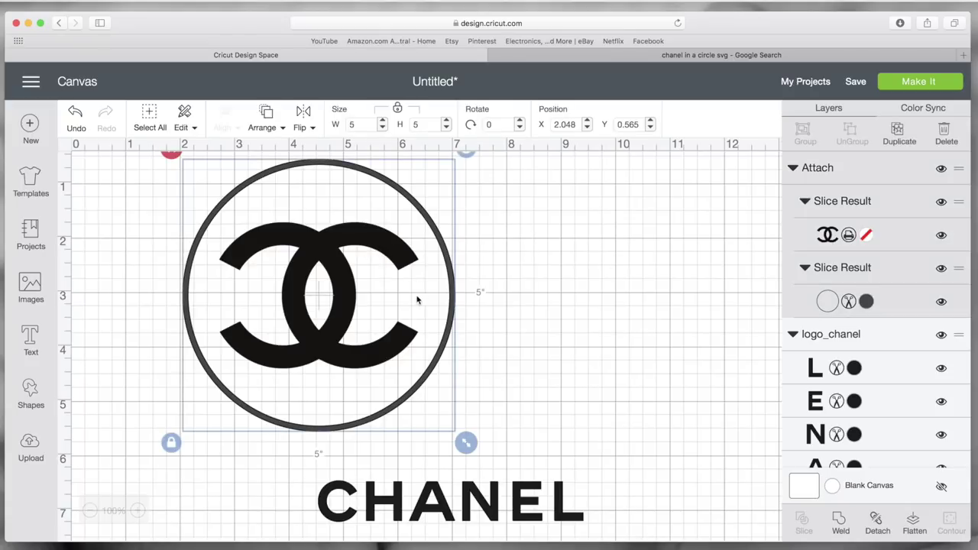
left_click(878, 525)
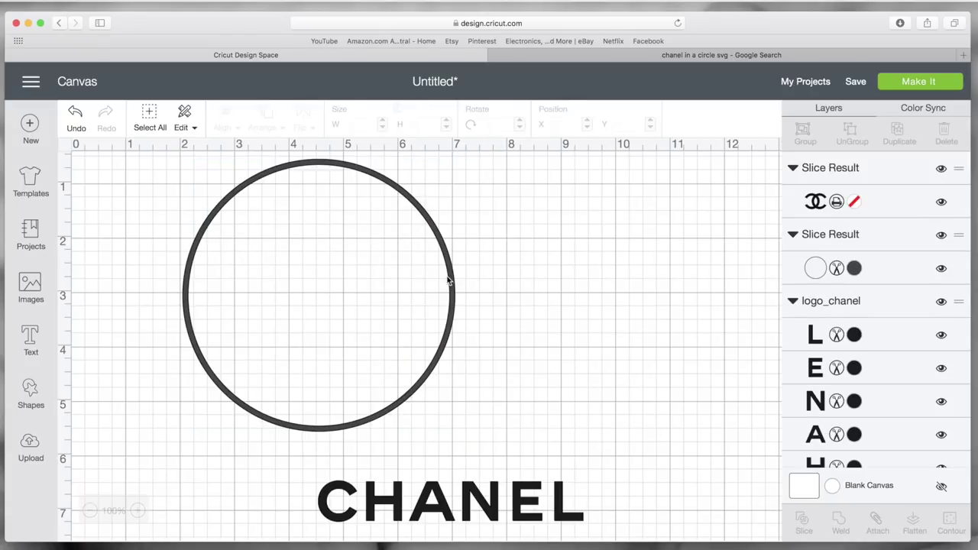
left_click(421, 284)
left_click(360, 293)
left_click_drag(360, 293, 334, 278)
left_click(485, 317)
left_click_drag(484, 316, 298, 251)
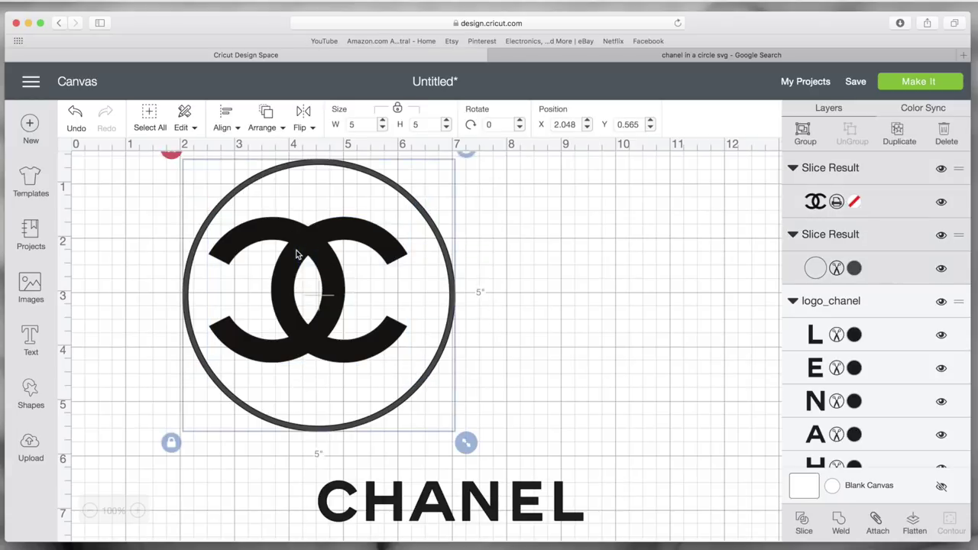
left_click(226, 123)
left_click(230, 286)
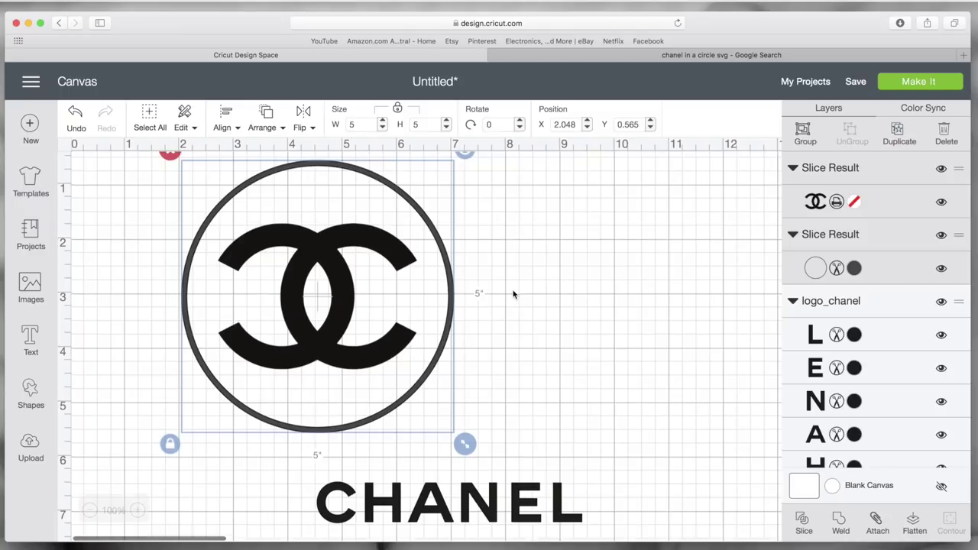
Try welding the CC symbol to the ring and moving the result right, and undo both changes
left_click(839, 525)
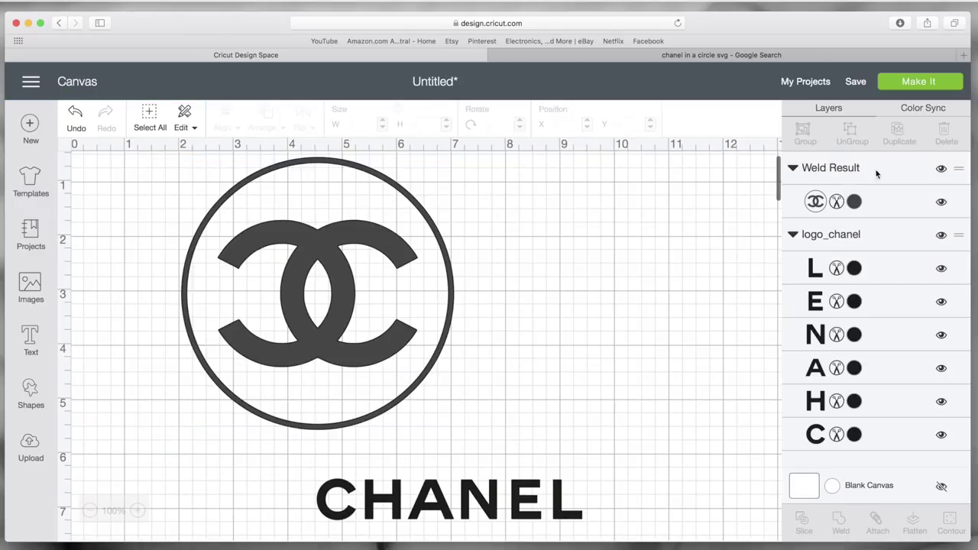
left_click(881, 177)
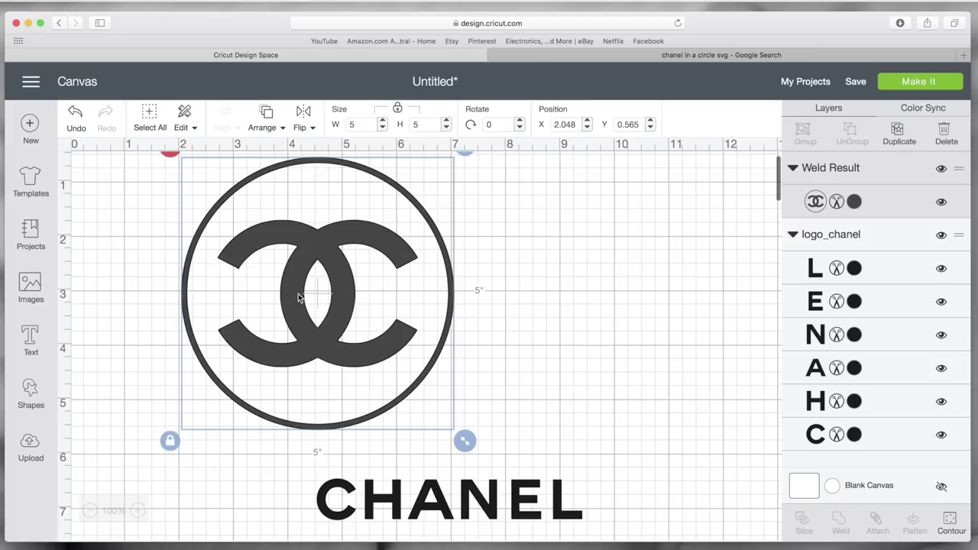
left_click_drag(300, 297, 410, 294)
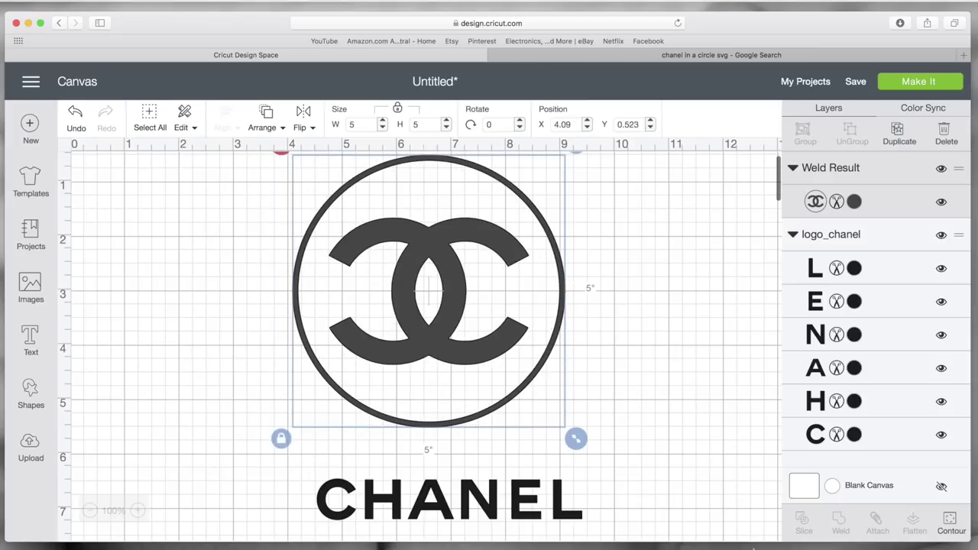
left_click(75, 115)
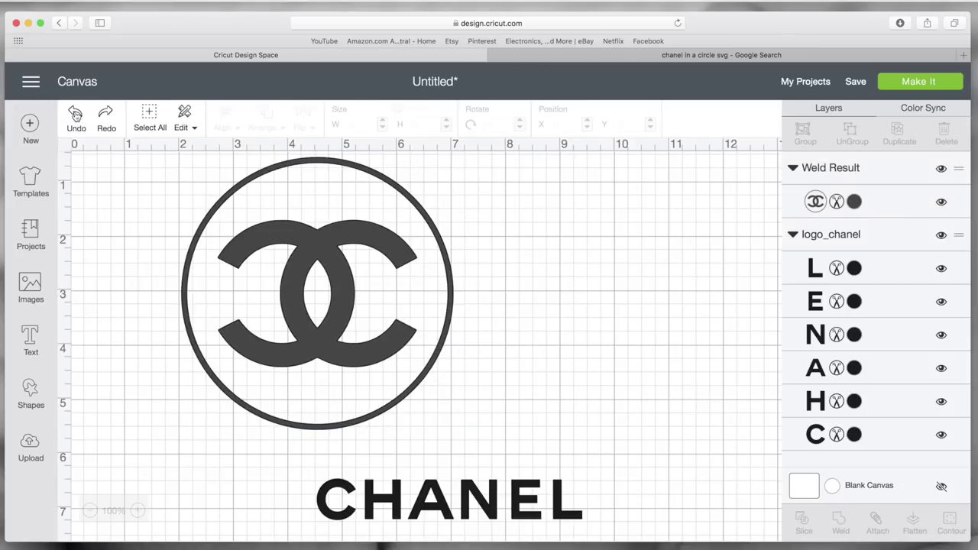
left_click(75, 115)
Weld the CC symbol and ring into one shape, and move it right so it sits above the CHANEL lettering
left_click(285, 286)
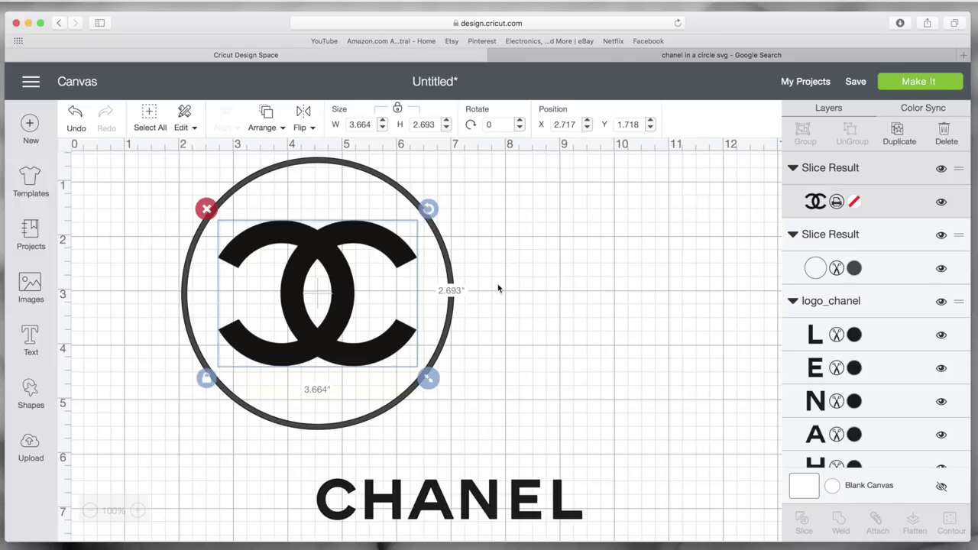
left_click_drag(515, 286, 179, 243)
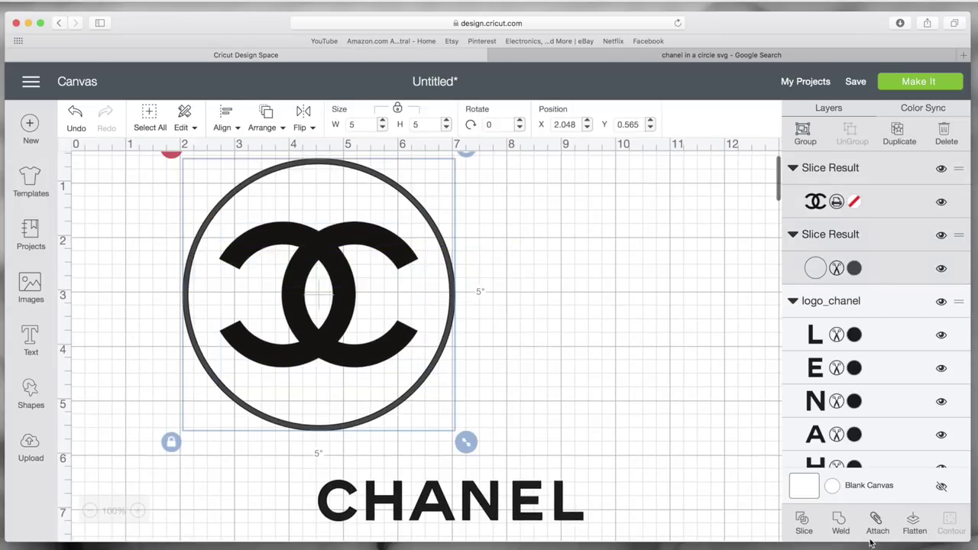
left_click(835, 521)
left_click_drag(400, 334, 542, 341)
Enlarge the CHANEL lettering to about 5.47 inches wide and shift it under the welded CC ring
scroll(543, 342, "down", 3)
left_click(552, 428)
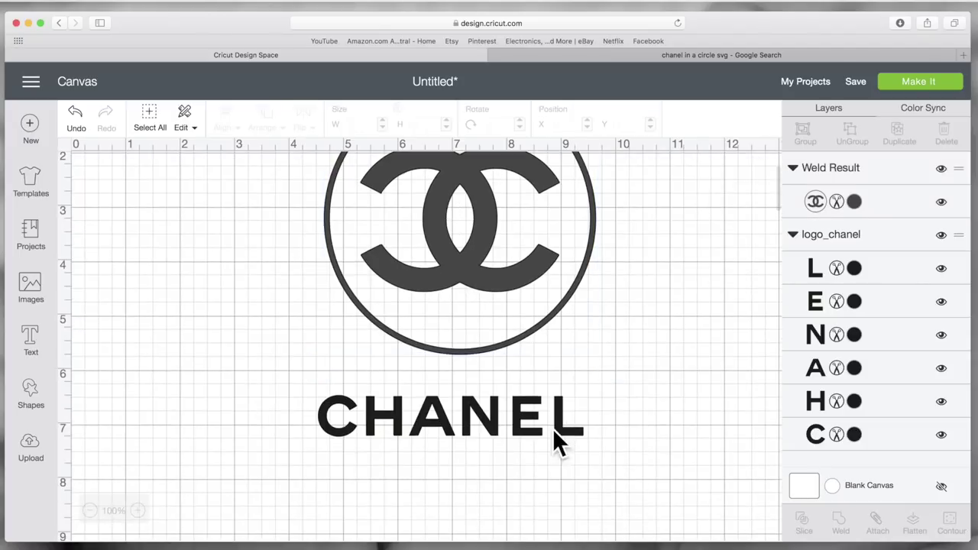
left_click_drag(577, 426, 628, 470)
left_click_drag(535, 416, 526, 423)
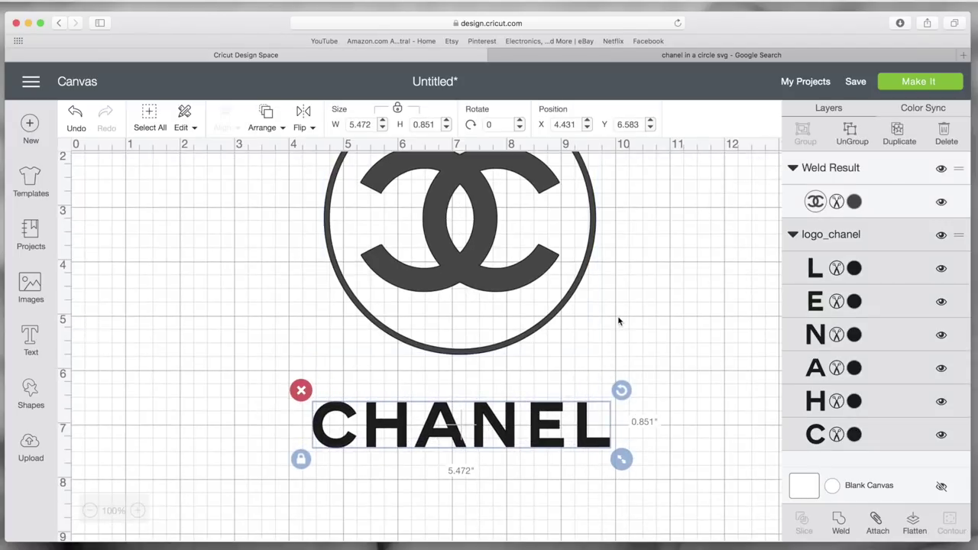
scroll(620, 323, "up", 4)
scroll(620, 323, "down", 2)
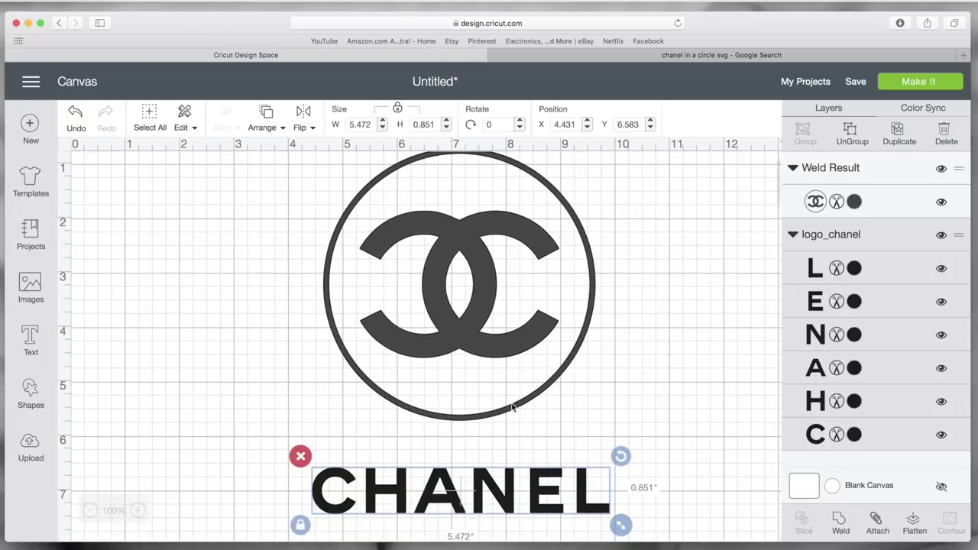
Set the CHANEL lettering's width to 5 inches and move it directly beneath the ring
left_click(513, 407)
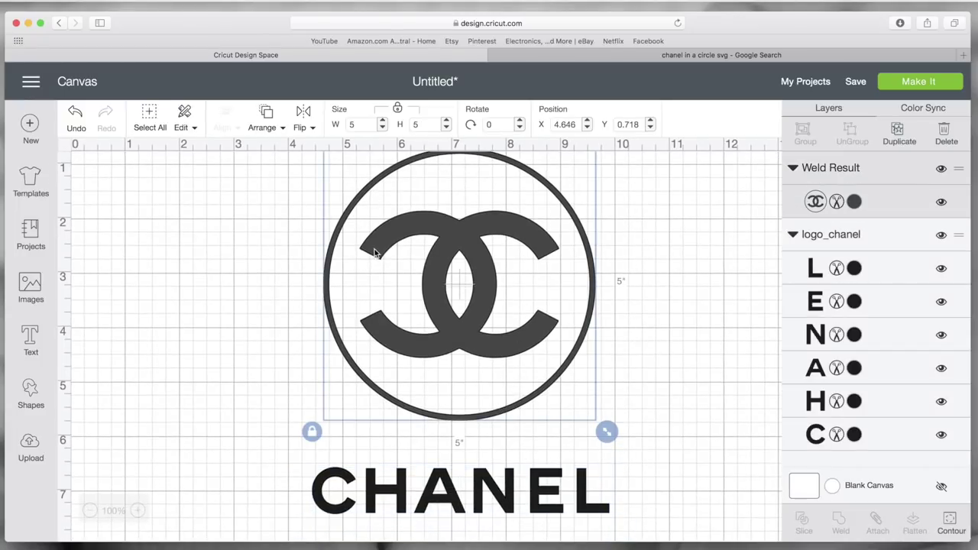
left_click(440, 482)
left_click(359, 125)
type("5")
key("Return")
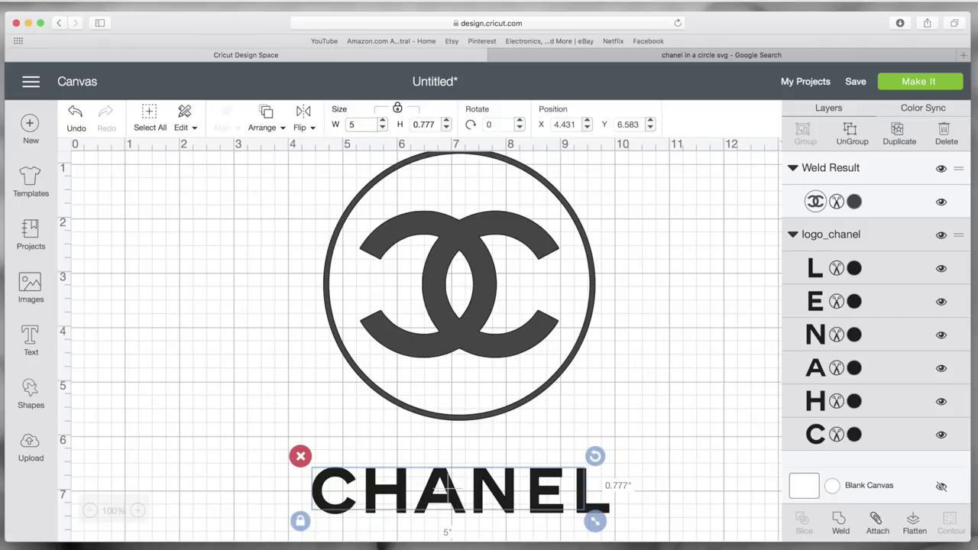
left_click(633, 323)
left_click(510, 499)
left_click_drag(502, 497, 515, 498)
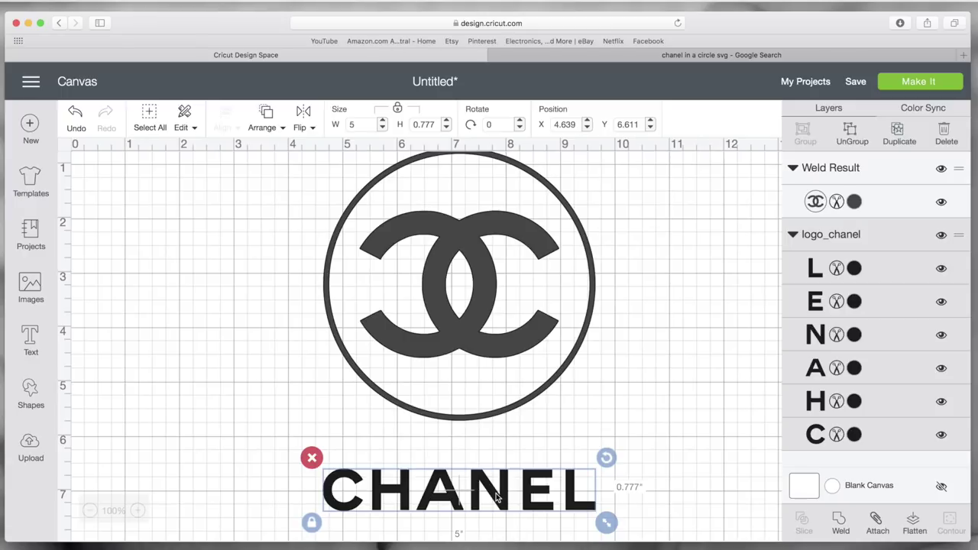
Try aligning the CHANEL lettering and the welded CC ring with Center, and undo the alignment
left_click(644, 485)
left_click(532, 490)
left_click(478, 319, "shift")
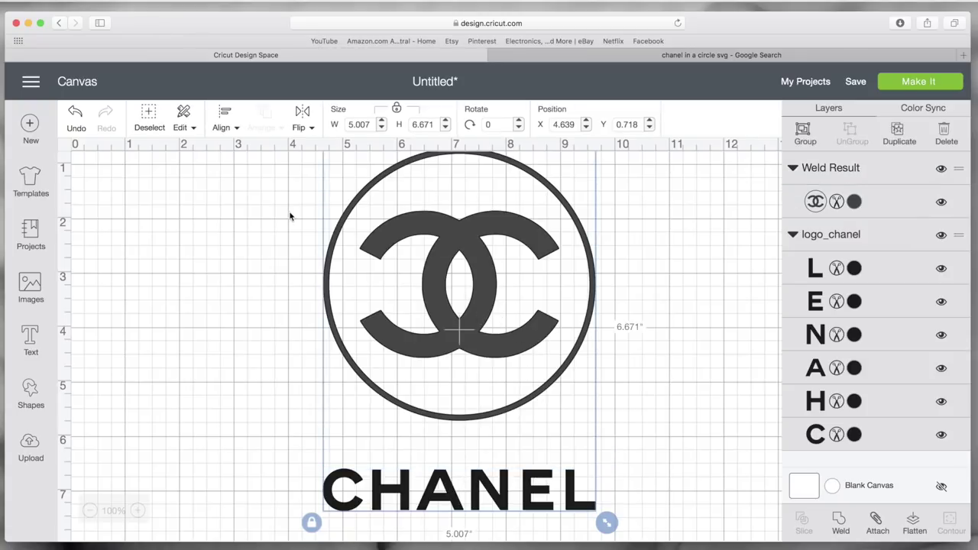
left_click(234, 128)
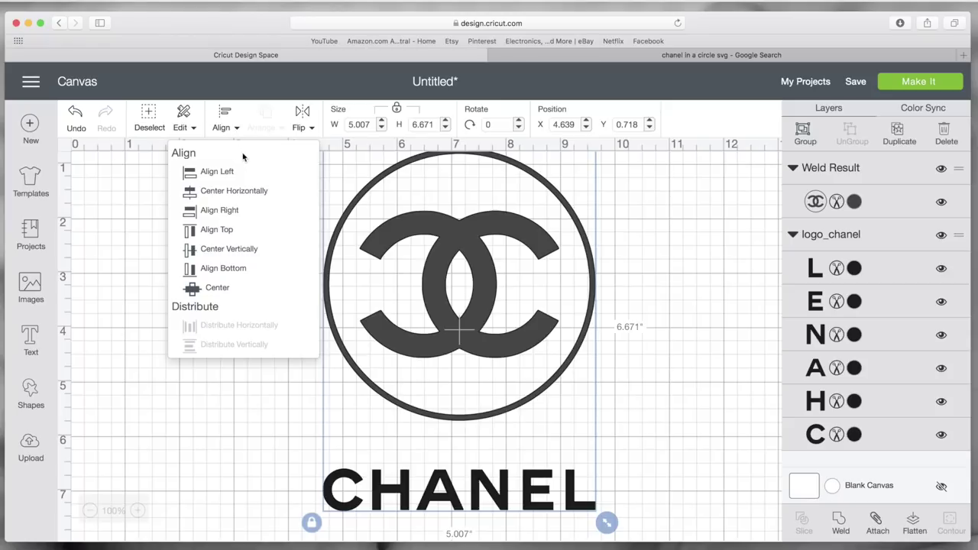
left_click(217, 289)
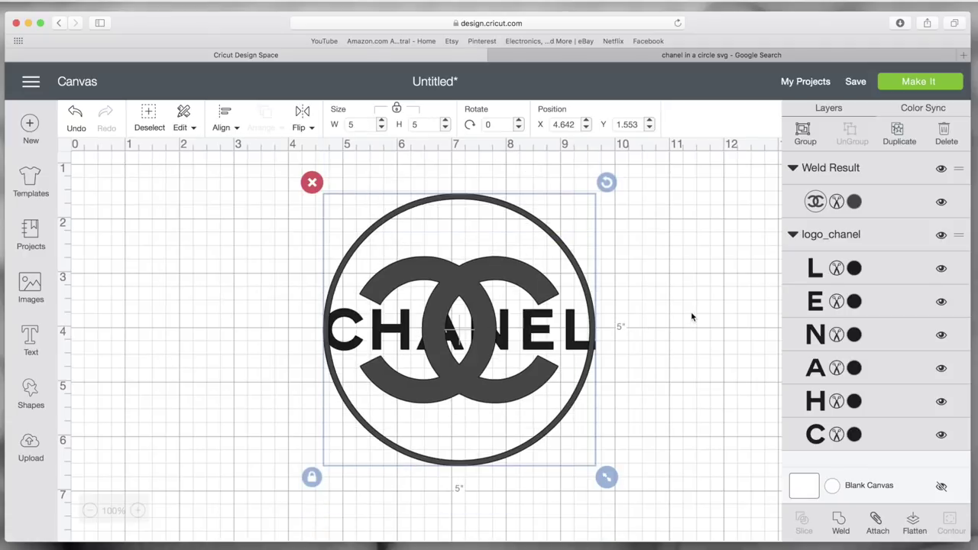
scroll(690, 315, "down", 3)
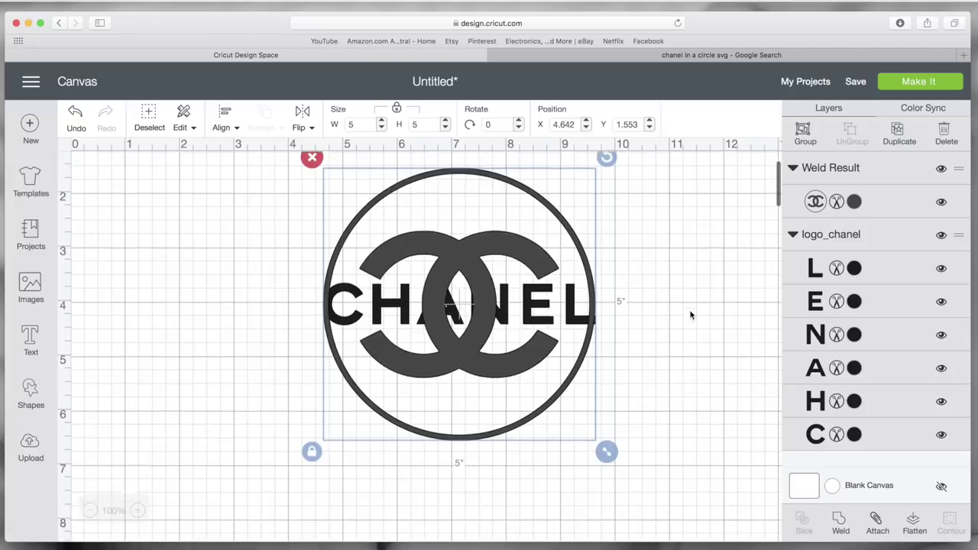
key("ctrl+z")
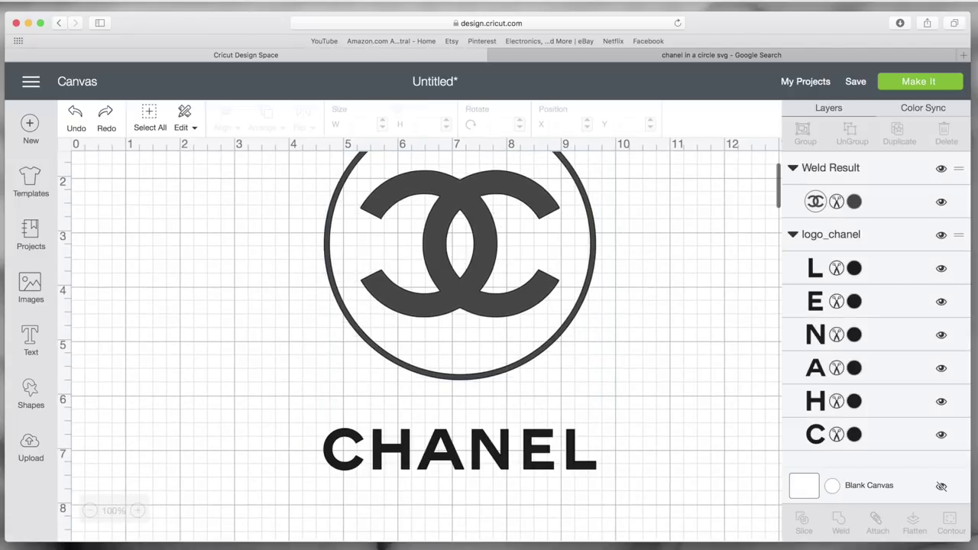
Select the welded CC ring and the CHANEL lettering, and apply Align Left and Align Right to them
left_click_drag(436, 511, 410, 317)
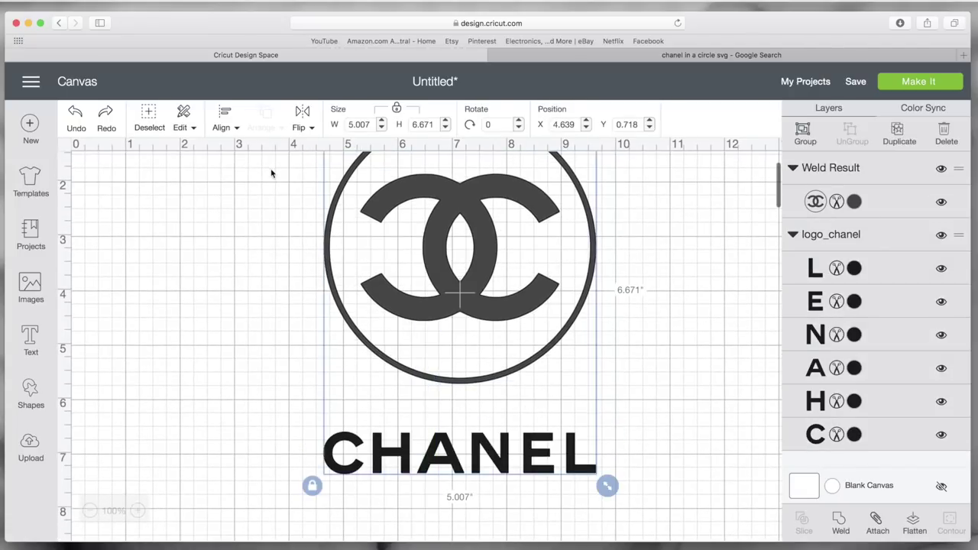
left_click(222, 121)
left_click(230, 175)
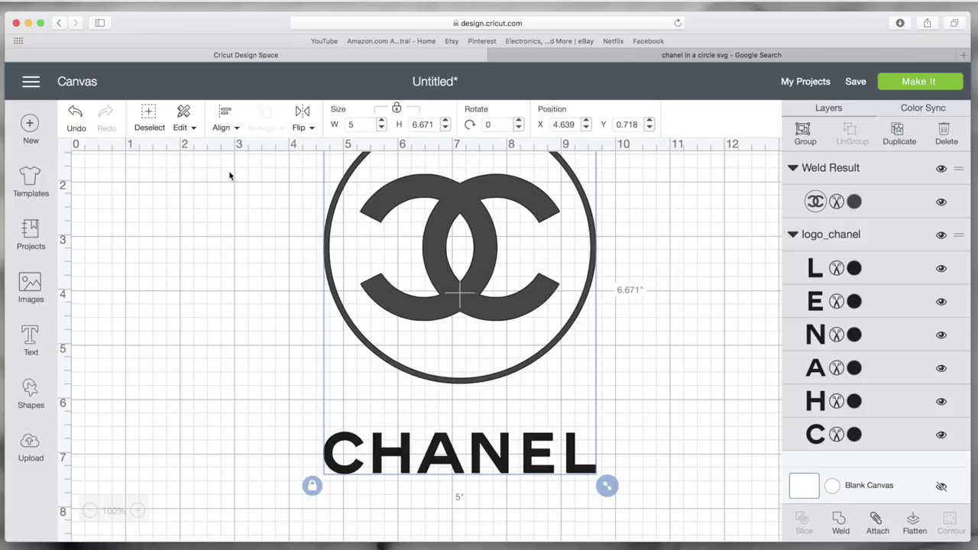
scroll(688, 451, "up", 3)
left_click(223, 122)
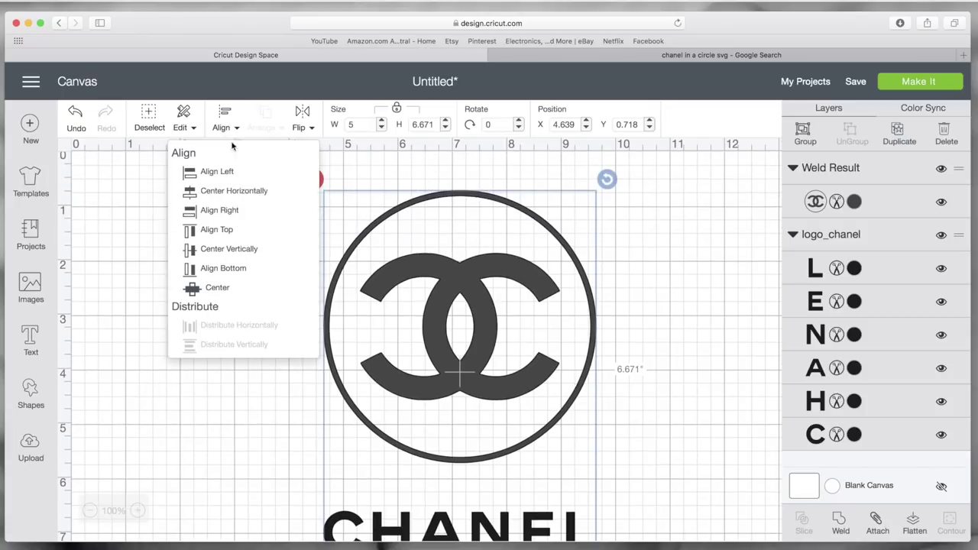
left_click(243, 211)
scroll(746, 332, "down", 1)
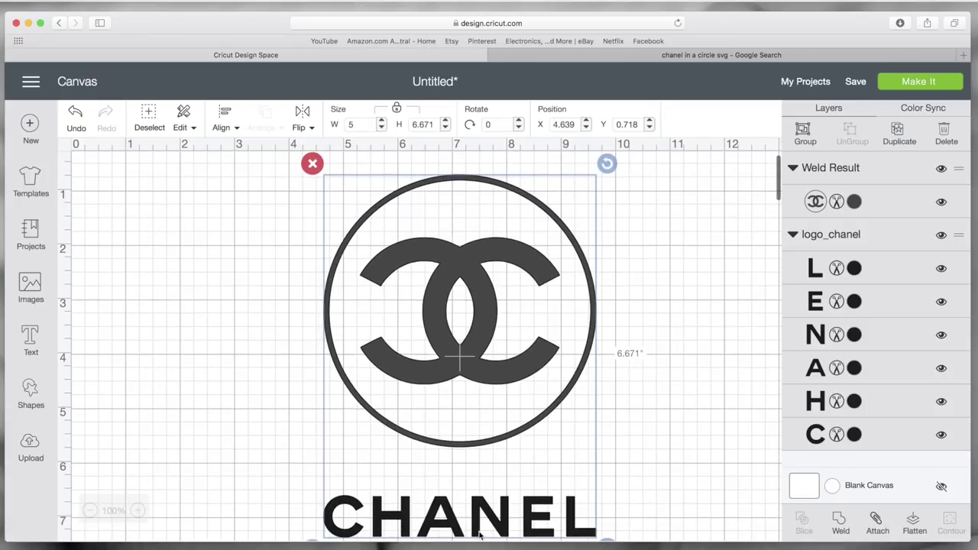
scroll(670, 384, "down", 2)
left_click(619, 485)
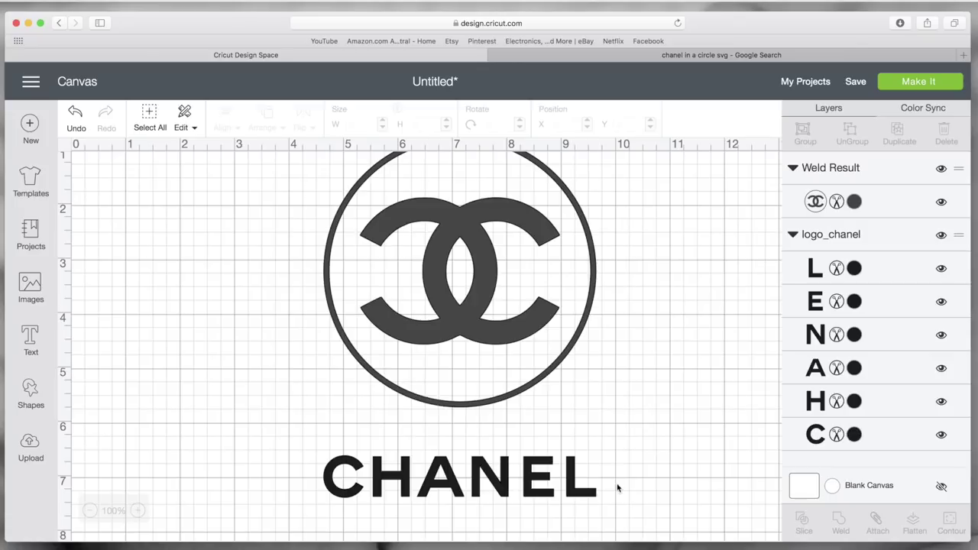
Weld the CC ring and the CHANEL lettering into one shape, and send the project to mat preparation with Make It
scroll(589, 447, "up", 2)
scroll(558, 406, "down", 5)
scroll(601, 389, "up", 3)
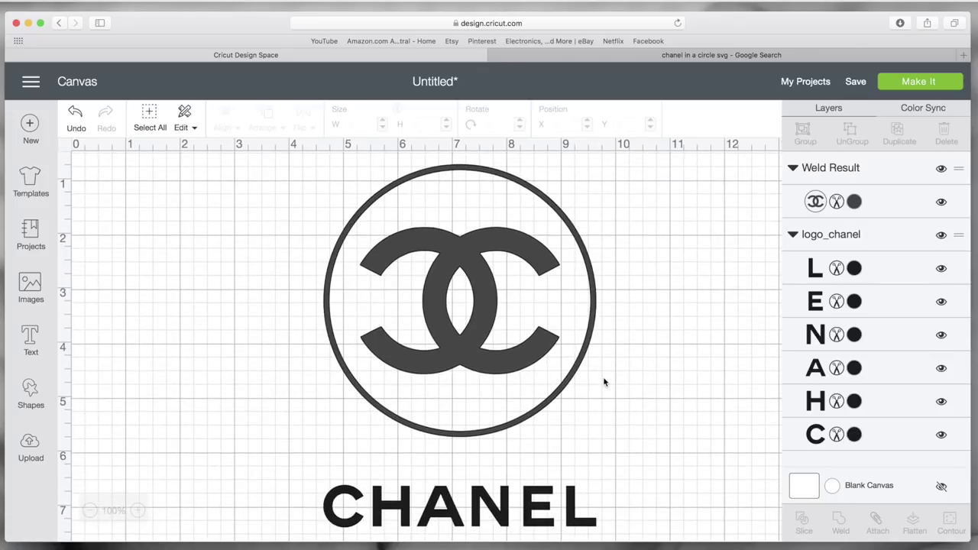
scroll(603, 377, "down", 2)
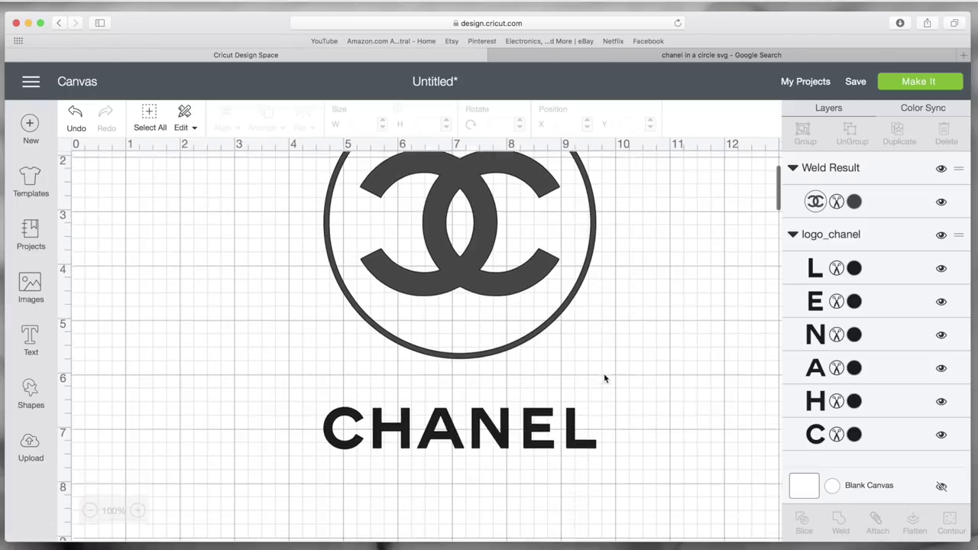
left_click_drag(525, 415, 581, 387)
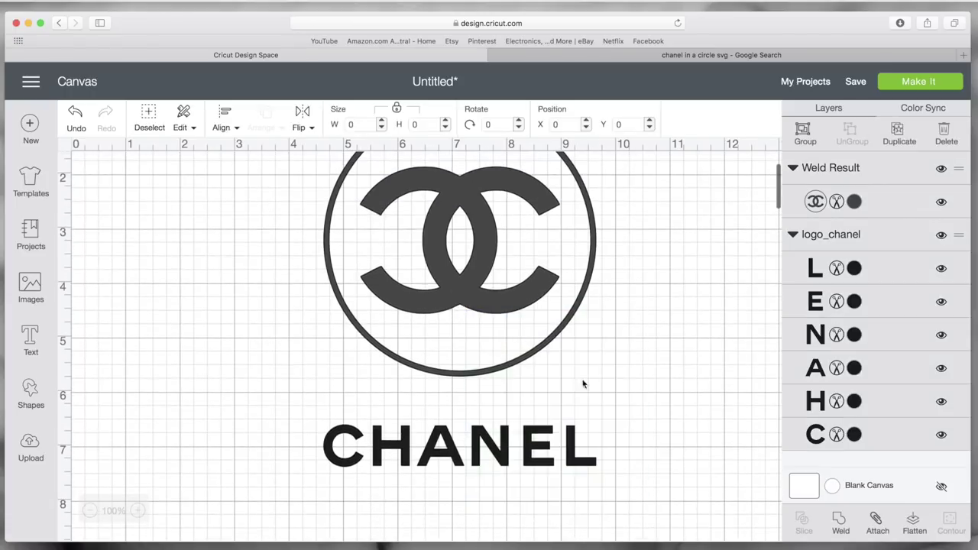
left_click(839, 527)
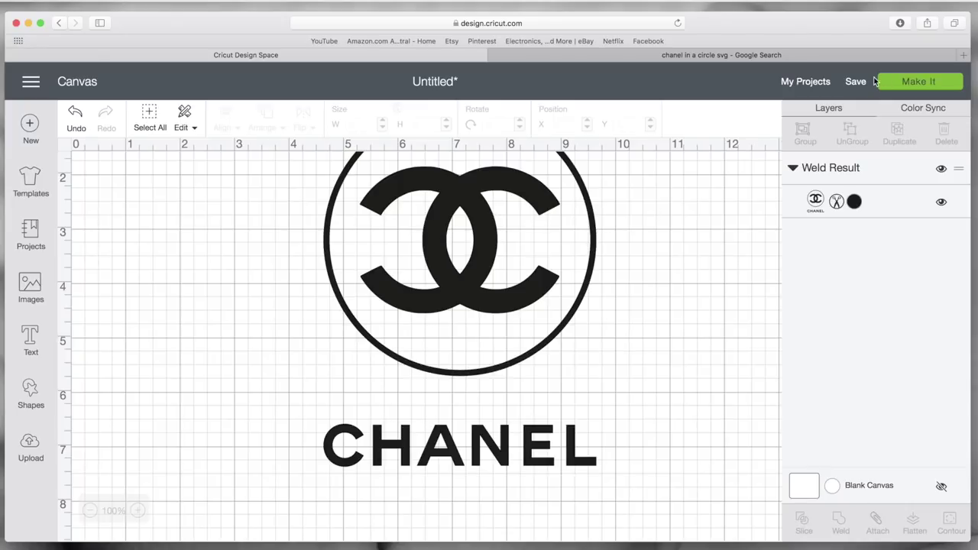
left_click(909, 89)
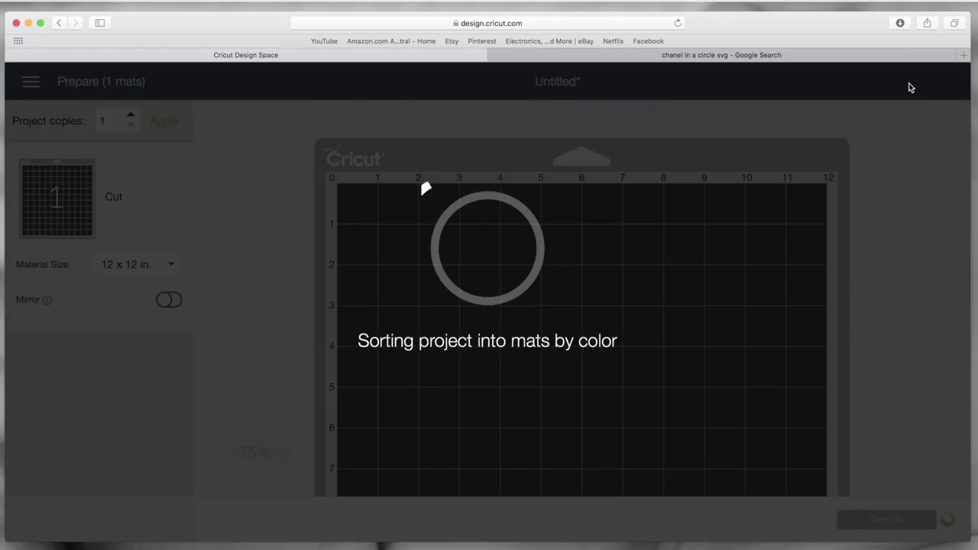
Preview the welded logo on the mat with Mirror turned on, and cancel back to the canvas
scroll(625, 243, "down", 2)
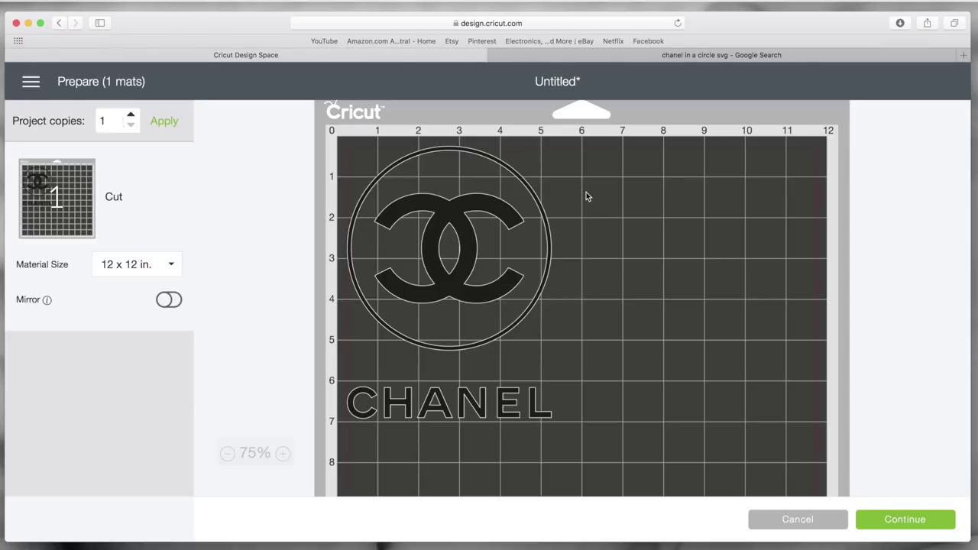
left_click(167, 302)
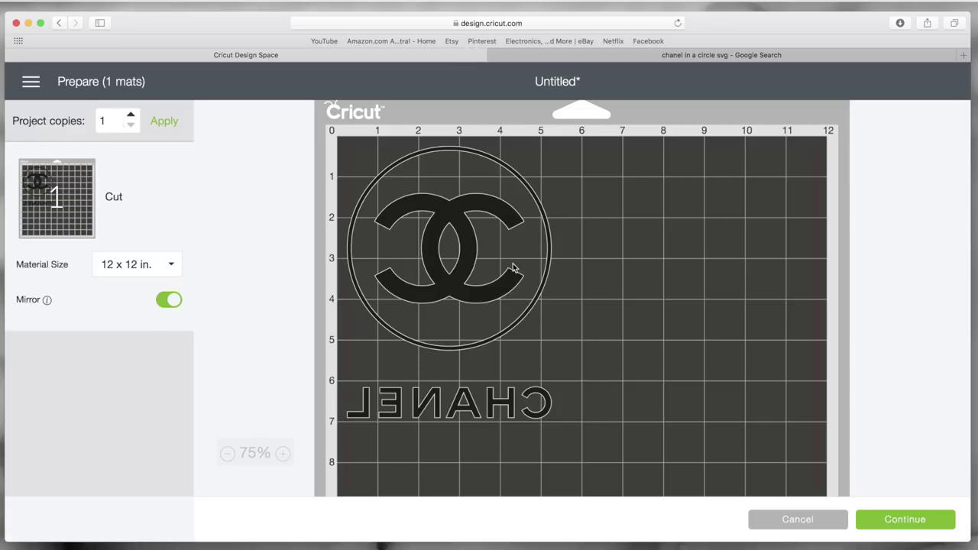
scroll(535, 267, "down", 2)
scroll(602, 282, "up", 2)
scroll(577, 315, "down", 1)
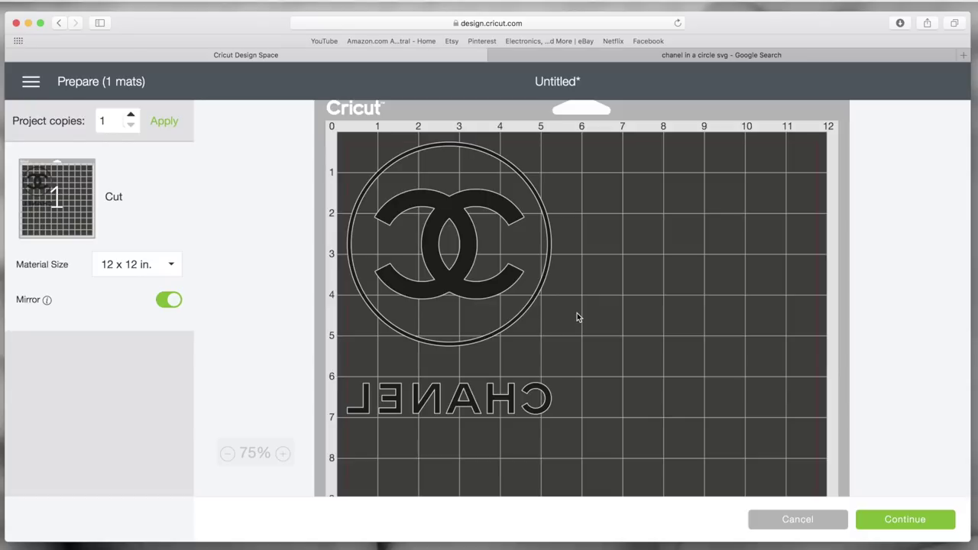
scroll(577, 313, "down", 1)
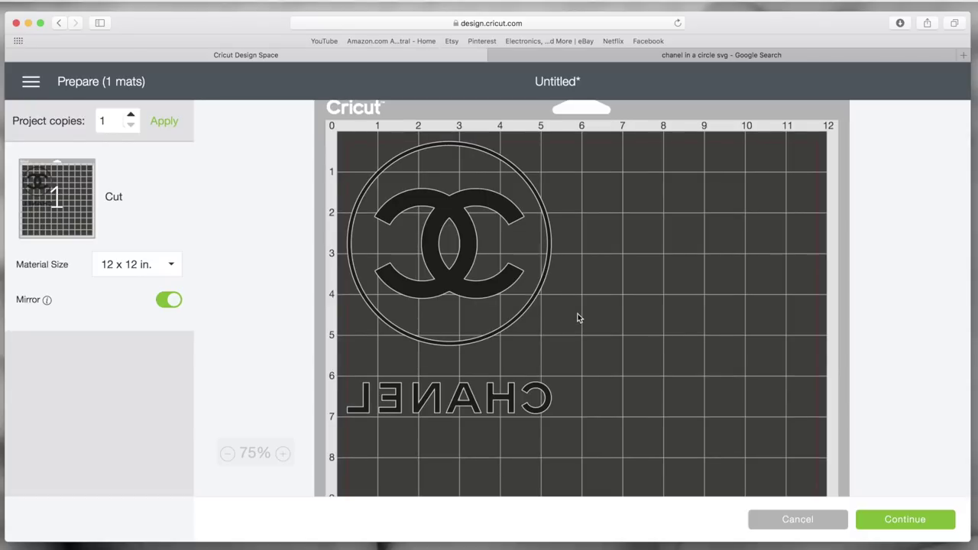
scroll(575, 313, "down", 1)
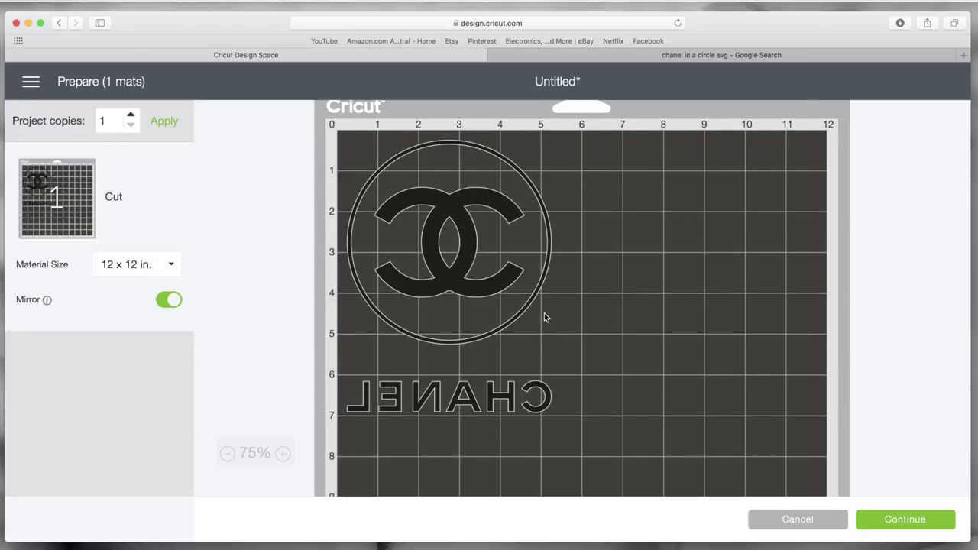
scroll(487, 354, "up", 1)
left_click(364, 367)
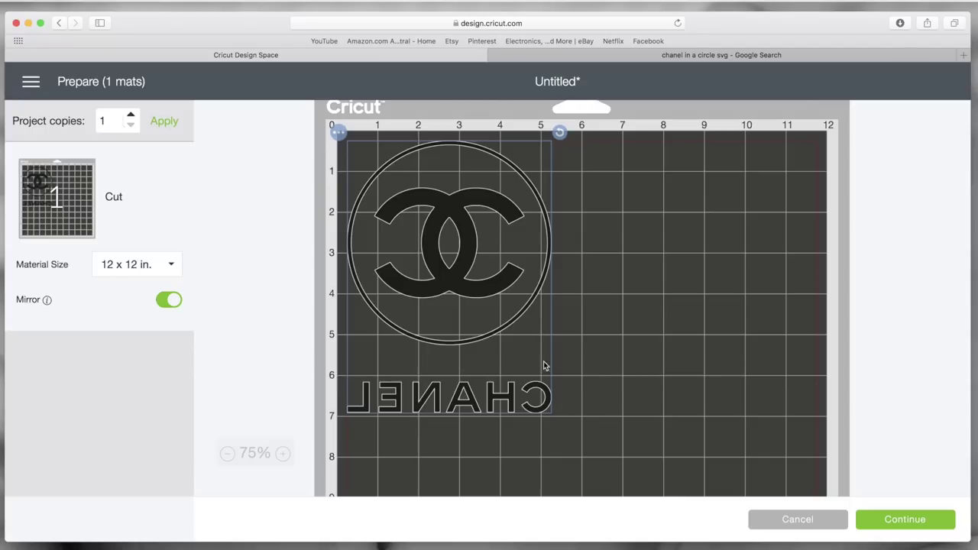
scroll(649, 409, "up", 1)
left_click(800, 524)
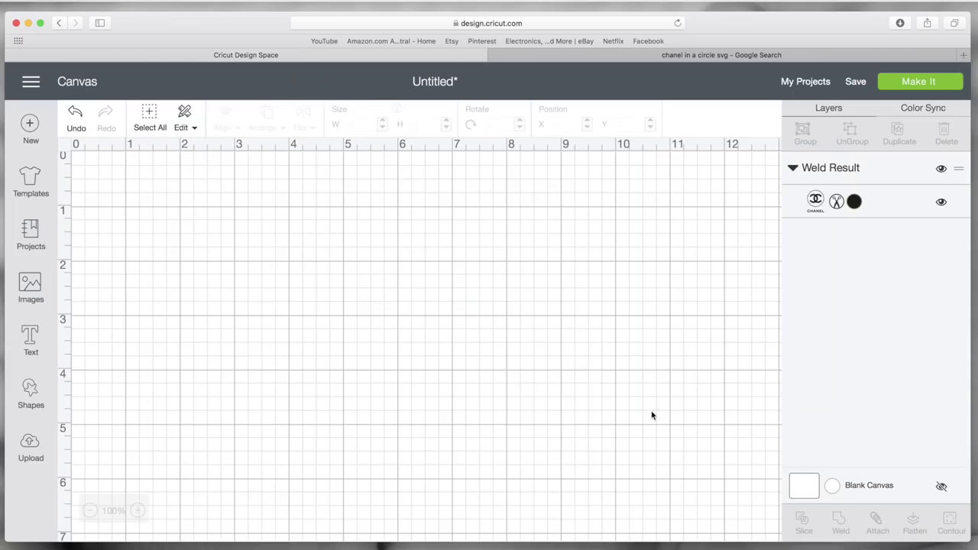
Undo the weld that joined the CC ring and the CHANEL lettering
left_click(527, 309)
scroll(530, 315, "down", 3)
scroll(530, 315, "down", 1)
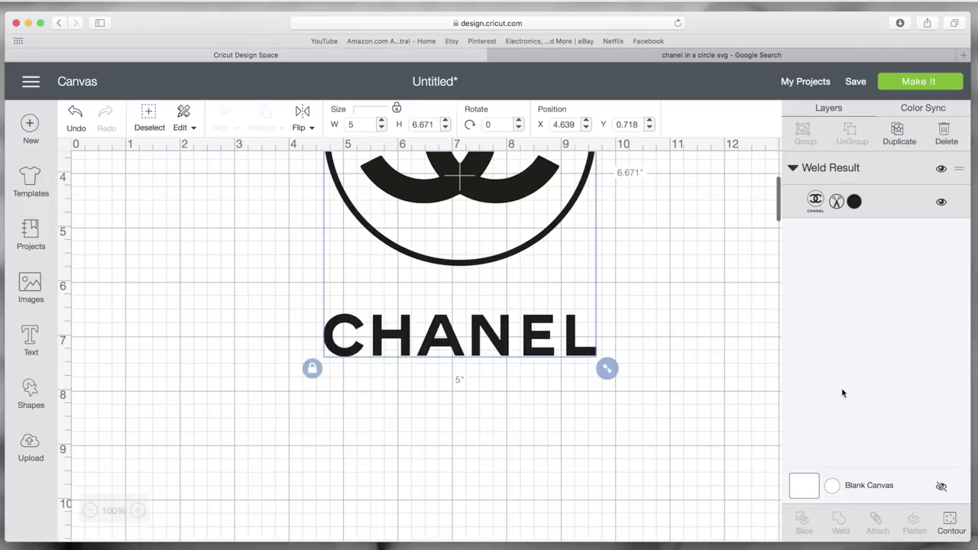
left_click(76, 121)
left_click(483, 260)
left_click(75, 119)
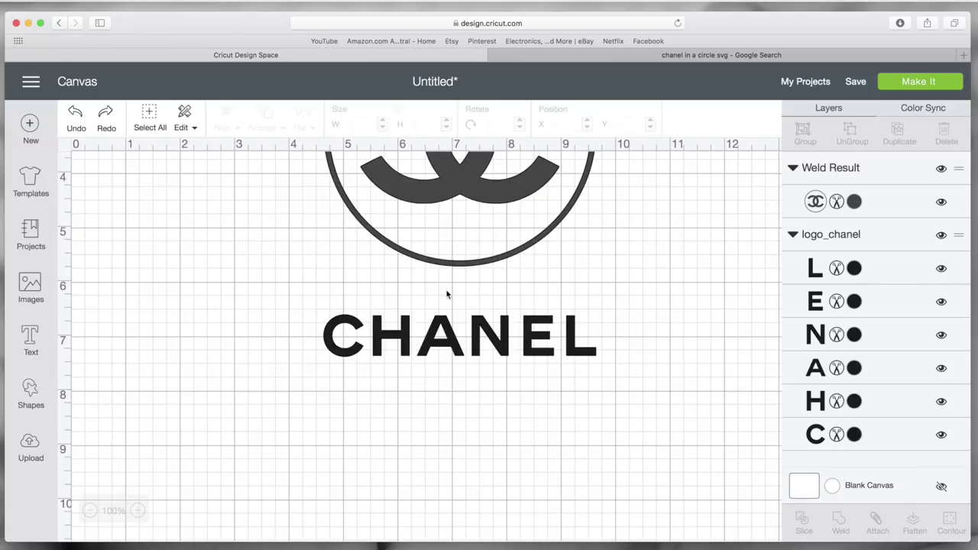
Select all the CHANEL letters without the ring and weld them into one shape
left_click(467, 330)
left_click(586, 369)
left_click_drag(587, 370, 303, 333)
left_click(841, 526)
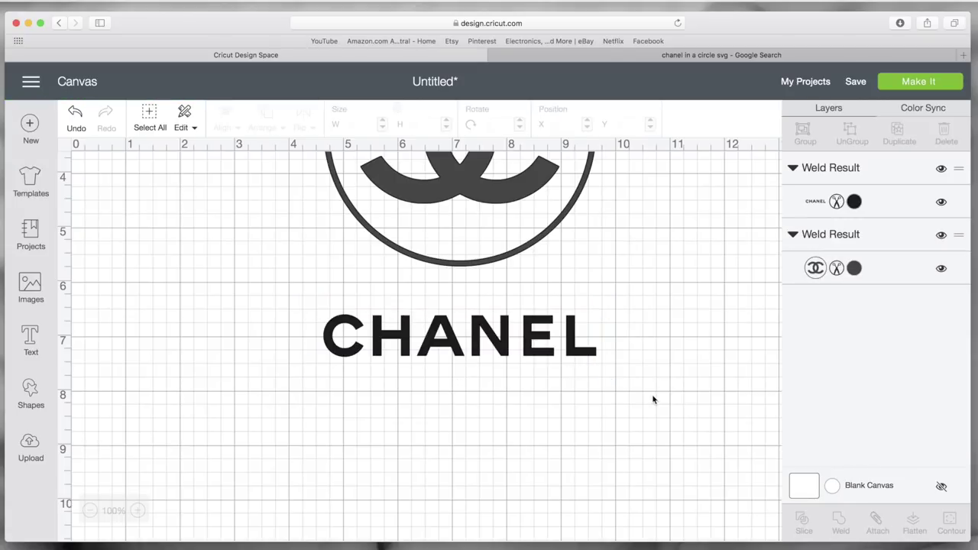
Separate the two welded shapes on the canvas, placing the CHANEL lettering to the right of the CC ring at about X 7.236, Y 4.375
scroll(649, 398, "up", 3)
left_click_drag(508, 432, 609, 437)
left_click_drag(520, 334, 387, 359)
left_click_drag(582, 460, 620, 313)
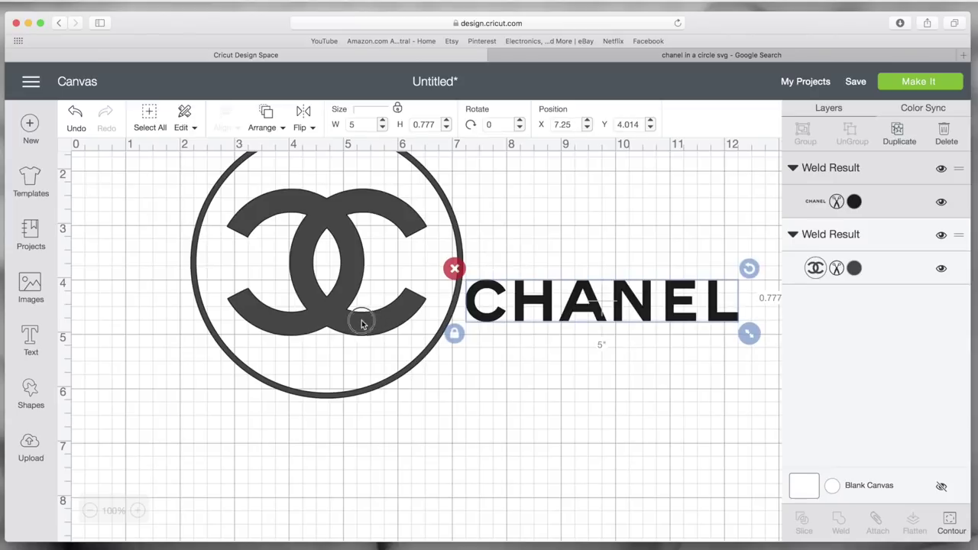
left_click_drag(365, 321, 303, 318)
left_click_drag(586, 323, 590, 344)
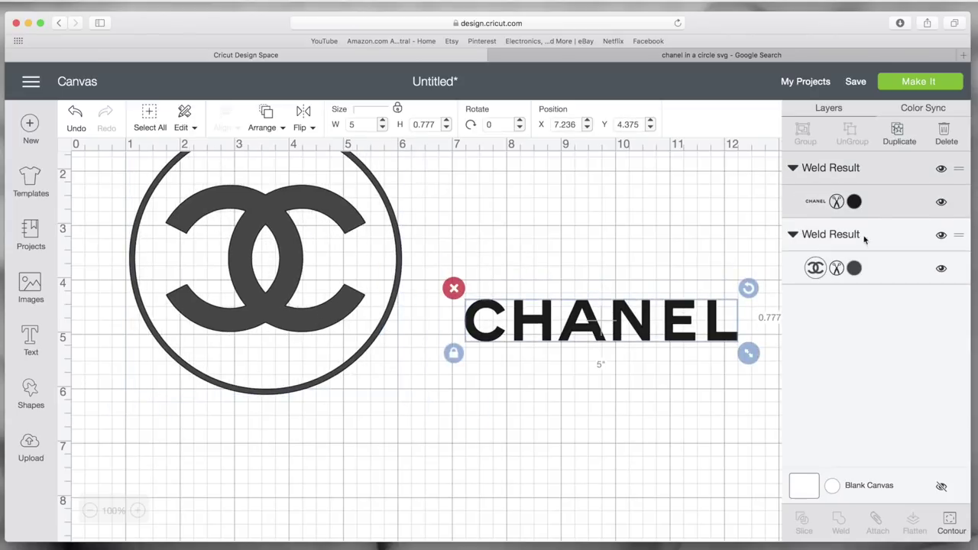
Sync the CC ring's color to the CHANEL lettering's black, and send the project to mat preparation with Make It
left_click(932, 109)
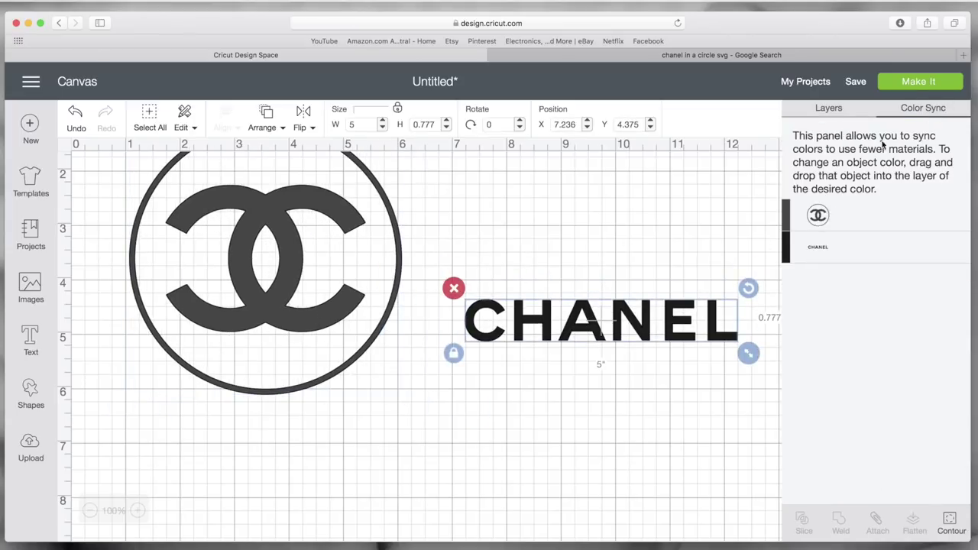
left_click_drag(822, 213, 856, 253)
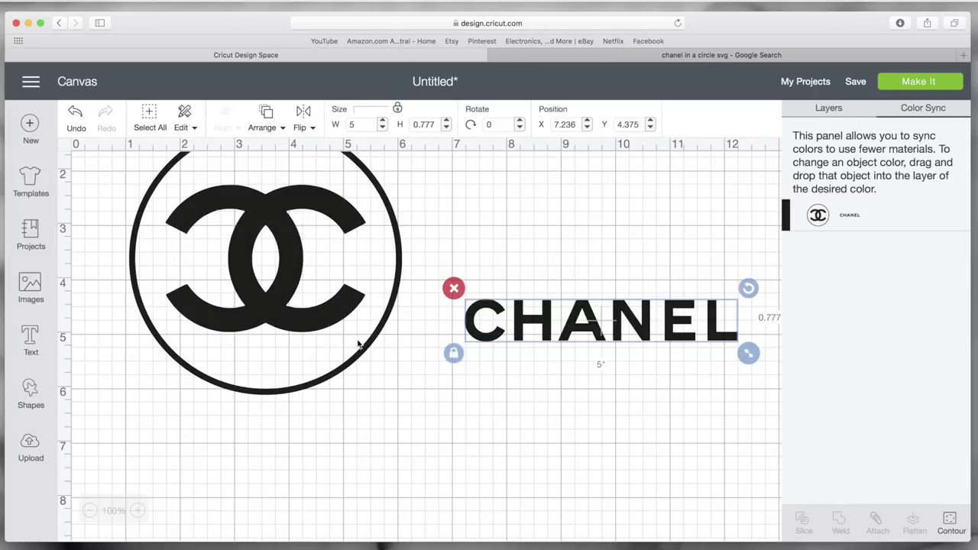
left_click(909, 84)
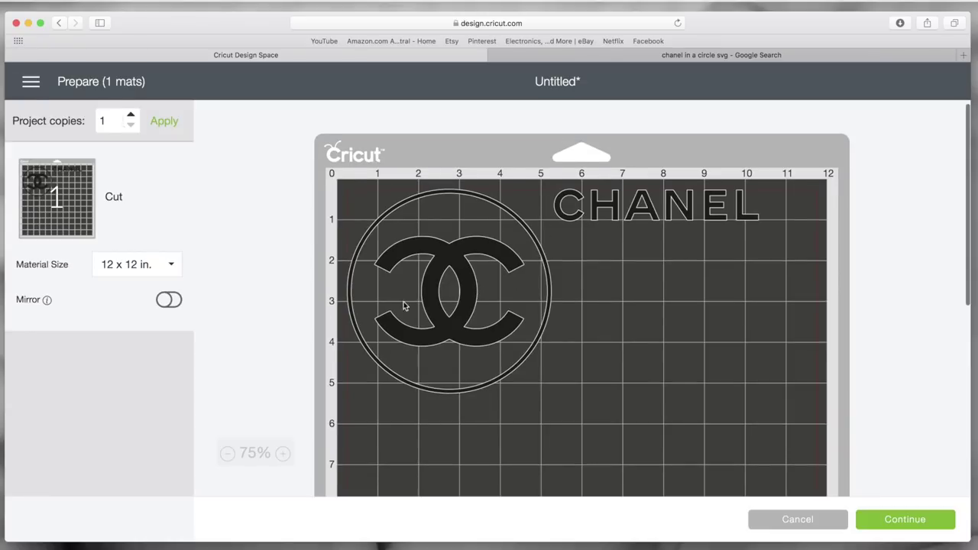
Turn on Mirror for the mat and move the CHANEL lettering directly beneath the ring
left_click(169, 300)
scroll(621, 304, "down", 3)
scroll(659, 124, "up", 3)
left_click_drag(635, 159, 428, 375)
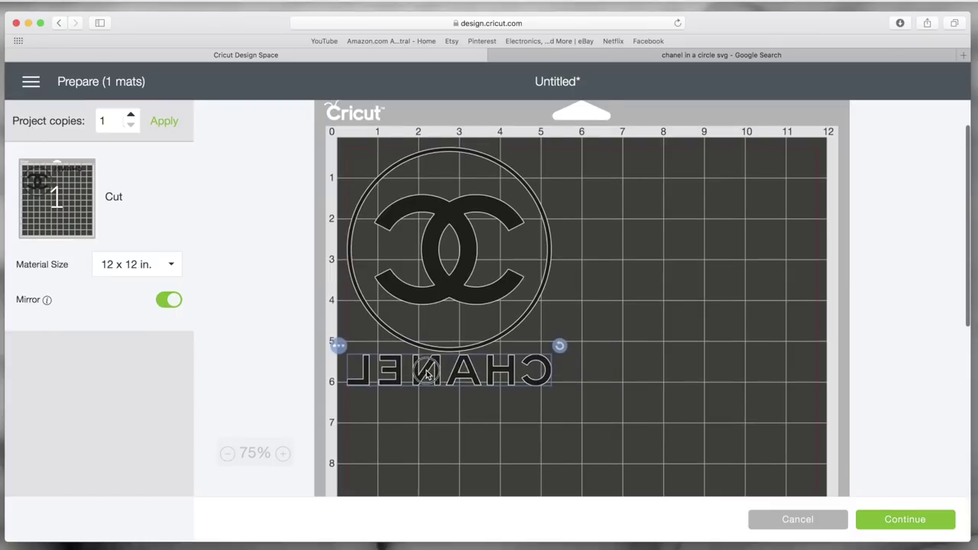
scroll(442, 372, "down", 1)
left_click(606, 356)
scroll(357, 393, "down", 1)
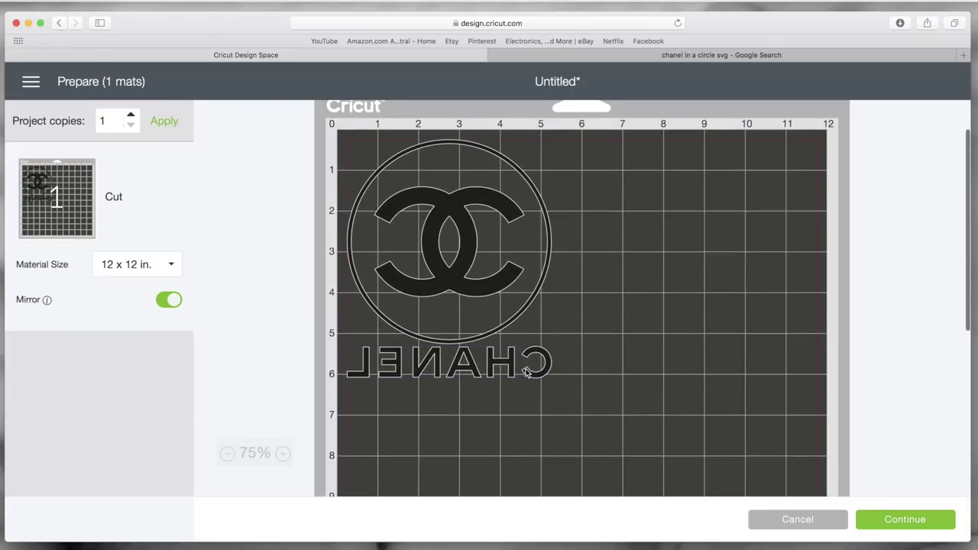
scroll(351, 405, "up", 1)
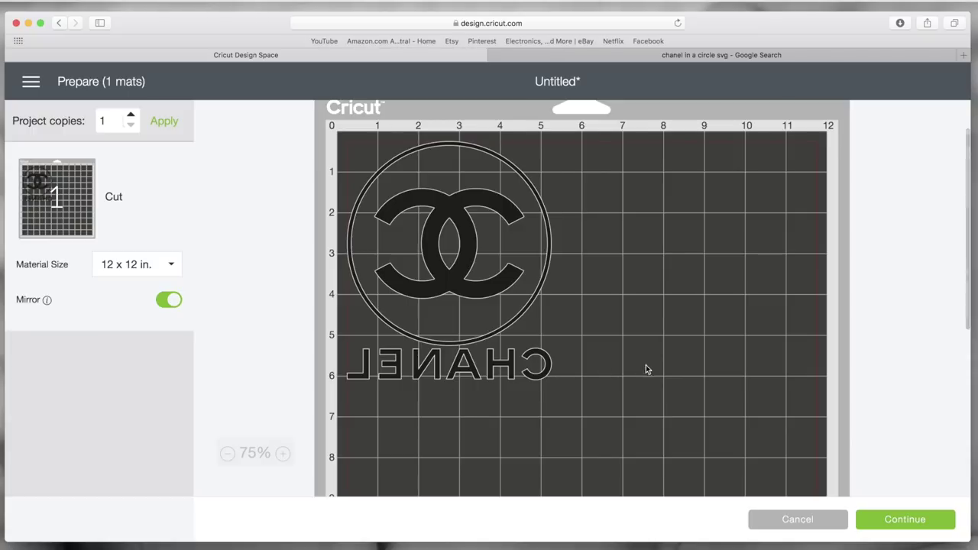
Continue to the material setup, search all materials for "iron" and select Glitter Iron-On
left_click(891, 522)
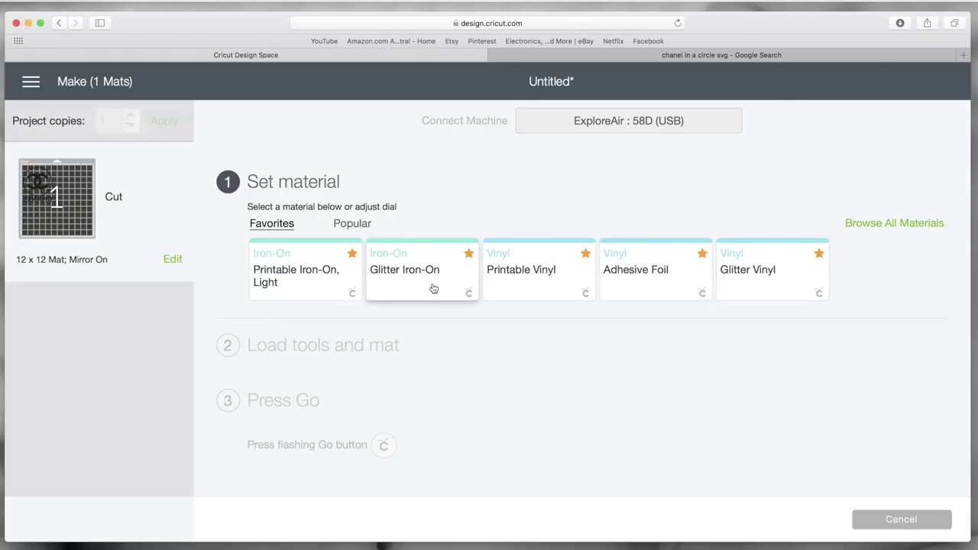
left_click(882, 227)
left_click(696, 148)
type("iron")
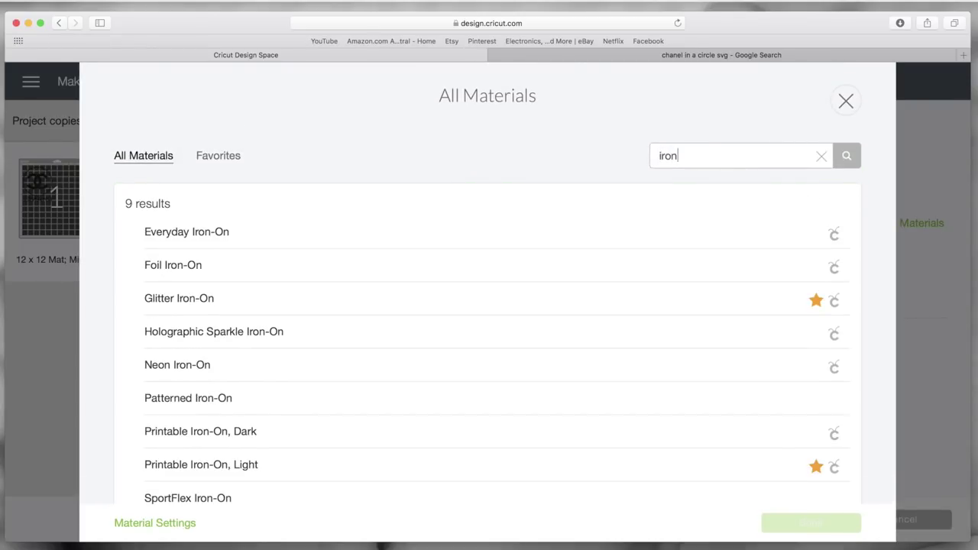
scroll(275, 260, "down", 1)
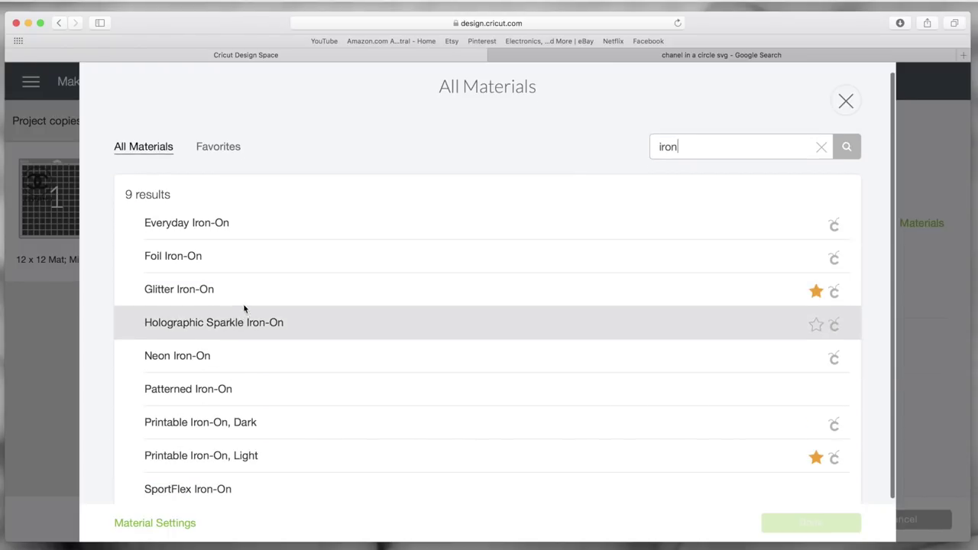
left_click(249, 303)
scroll(249, 303, "down", 1)
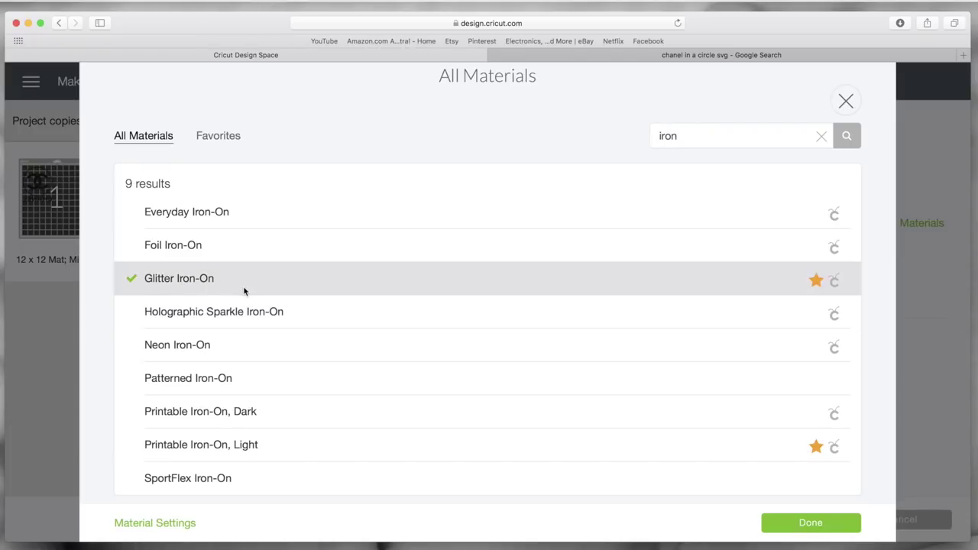
Look up Glitter Iron-On in the custom material settings and open its cut settings for editing
left_click(160, 523)
scroll(402, 321, "down", 10)
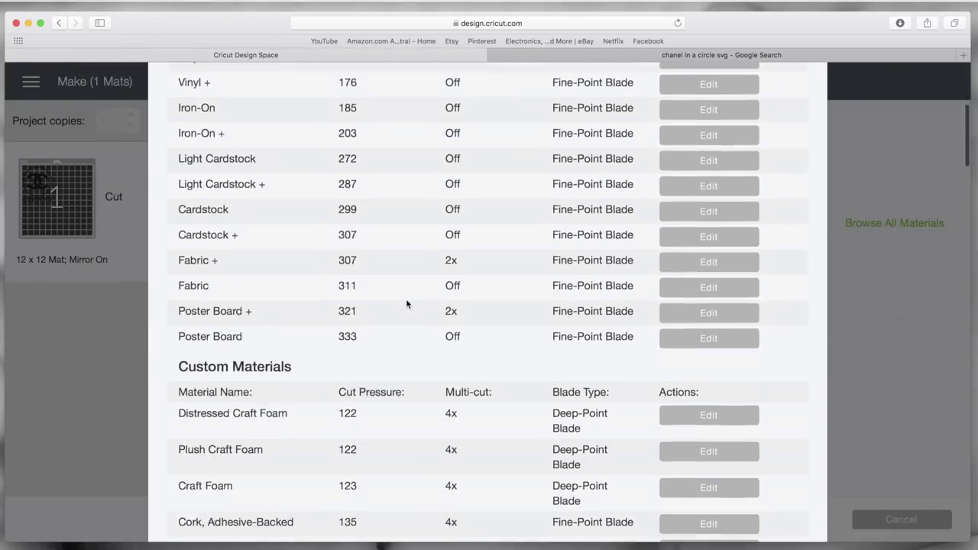
scroll(408, 294, "down", 3)
scroll(385, 302, "up", 10)
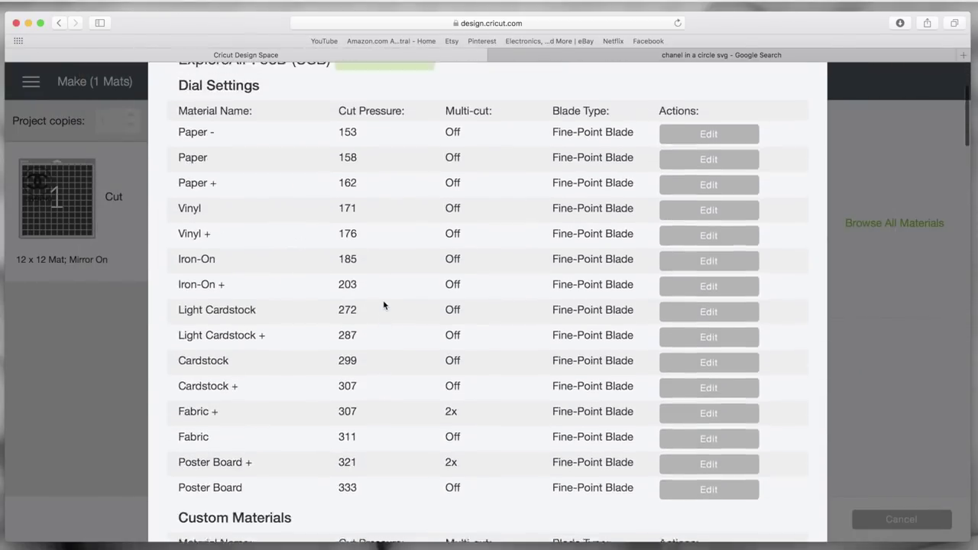
scroll(386, 283, "down", 15)
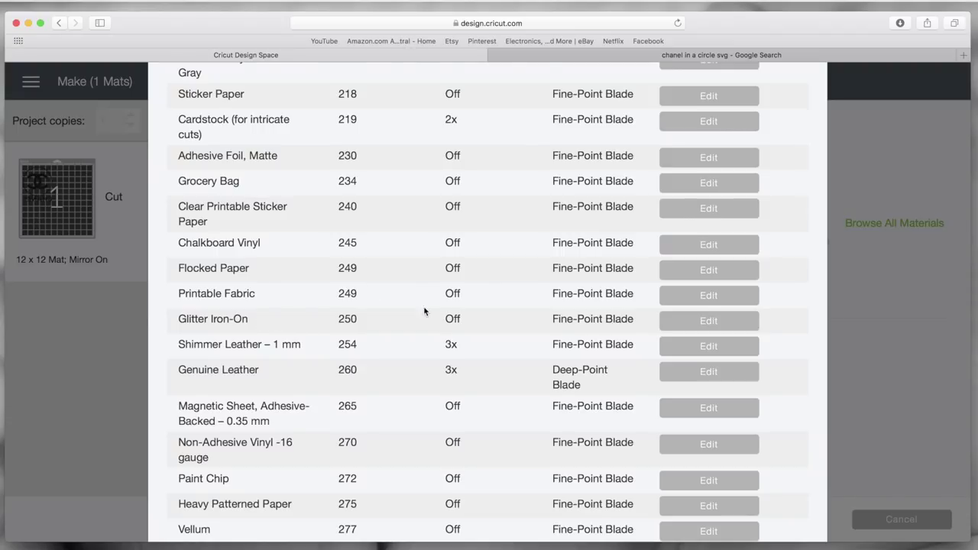
left_click(712, 320)
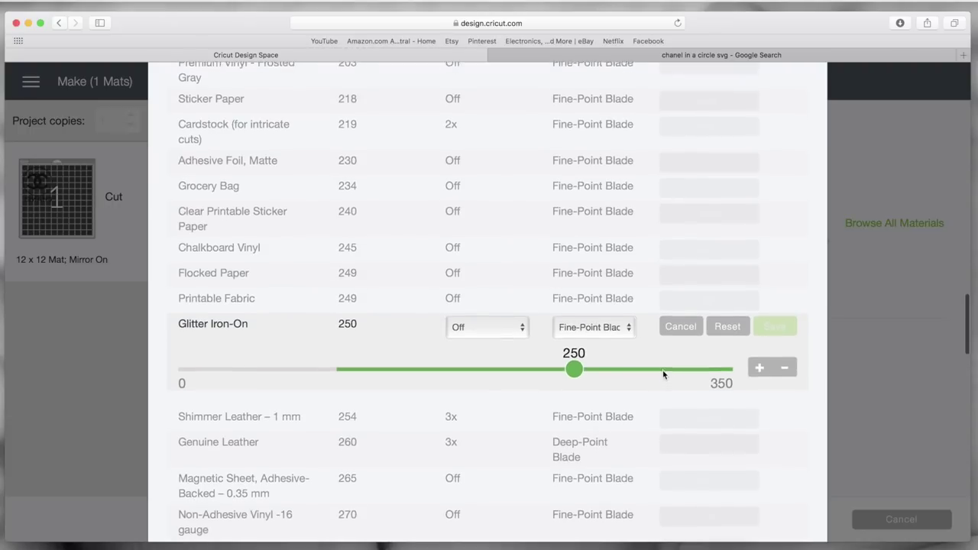
Look through the cut pressures of the dial and custom materials, and close the material settings without saving
scroll(664, 374, "down", 3)
scroll(663, 375, "down", 3)
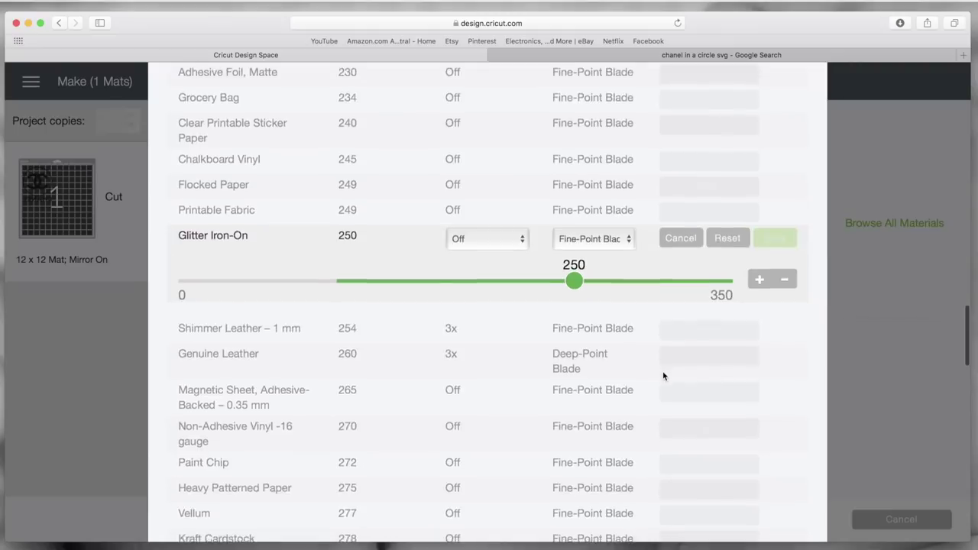
scroll(662, 376, "up", 10)
scroll(664, 375, "up", 10)
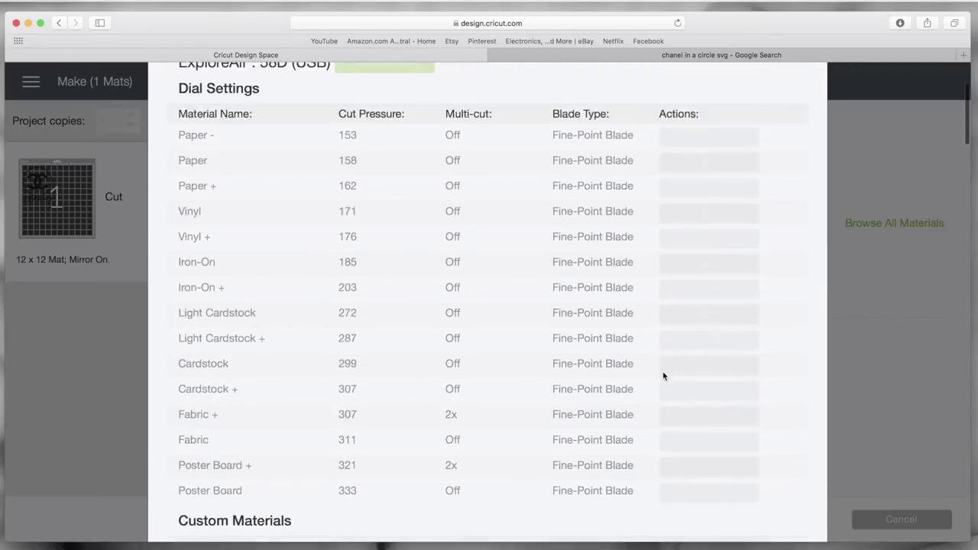
scroll(650, 382, "down", 5)
scroll(634, 391, "up", 8)
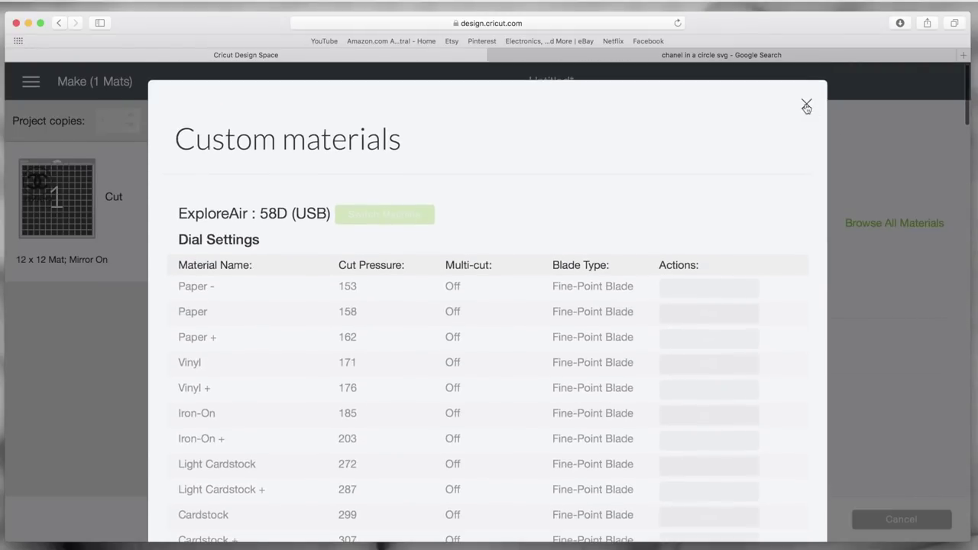
left_click(806, 109)
left_click(570, 106)
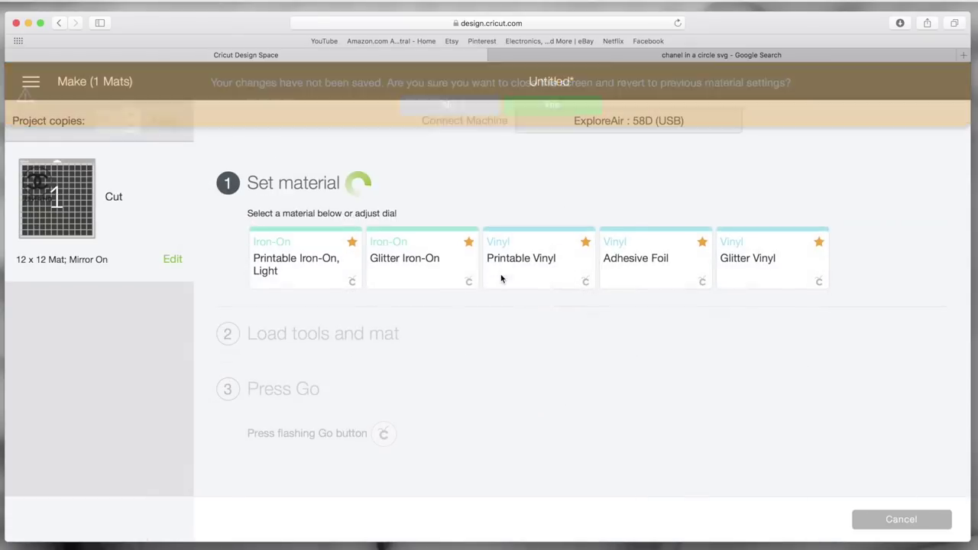